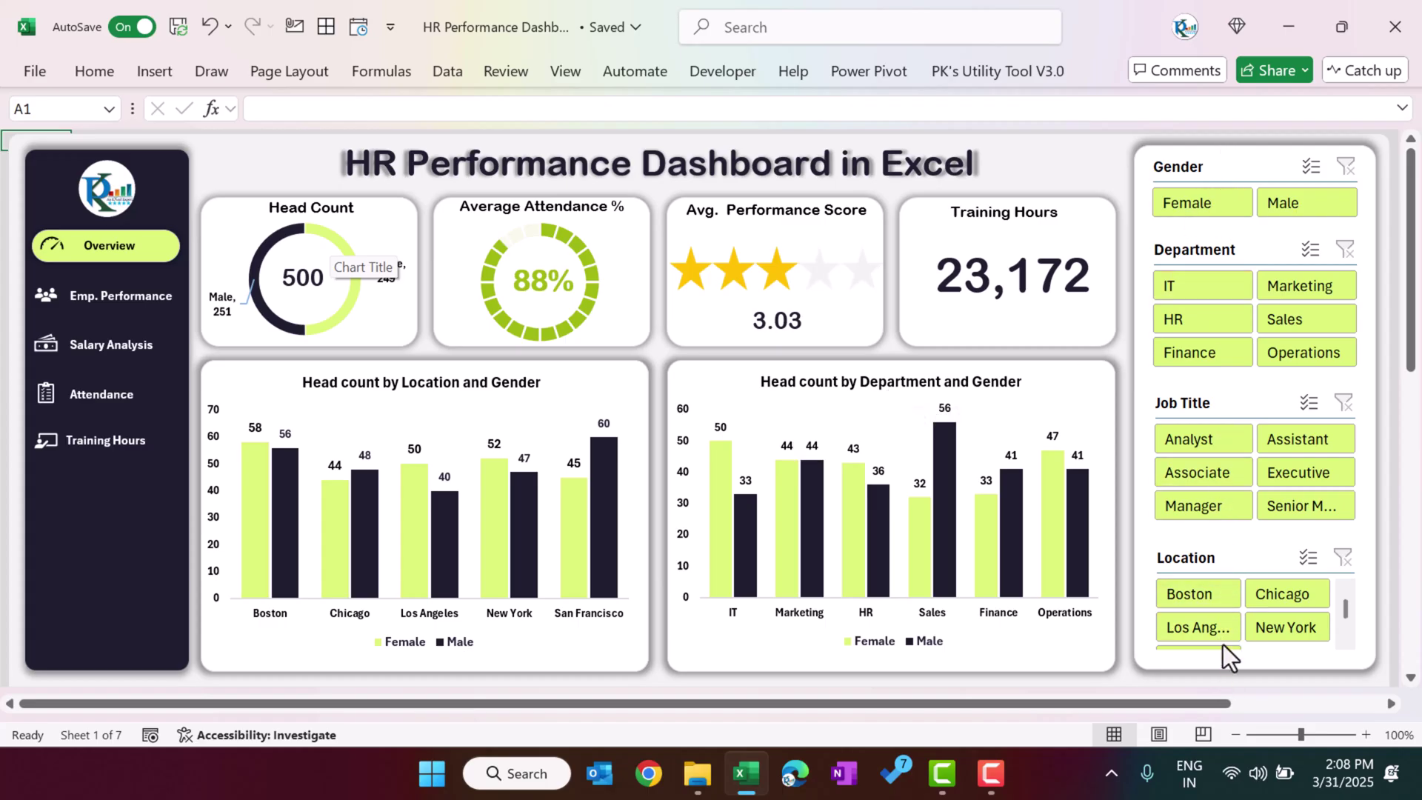
Filter the overview by Female, Male and several job titles including Analyst, Assistant and Manager, and clear the filters.
left_click(1214, 206)
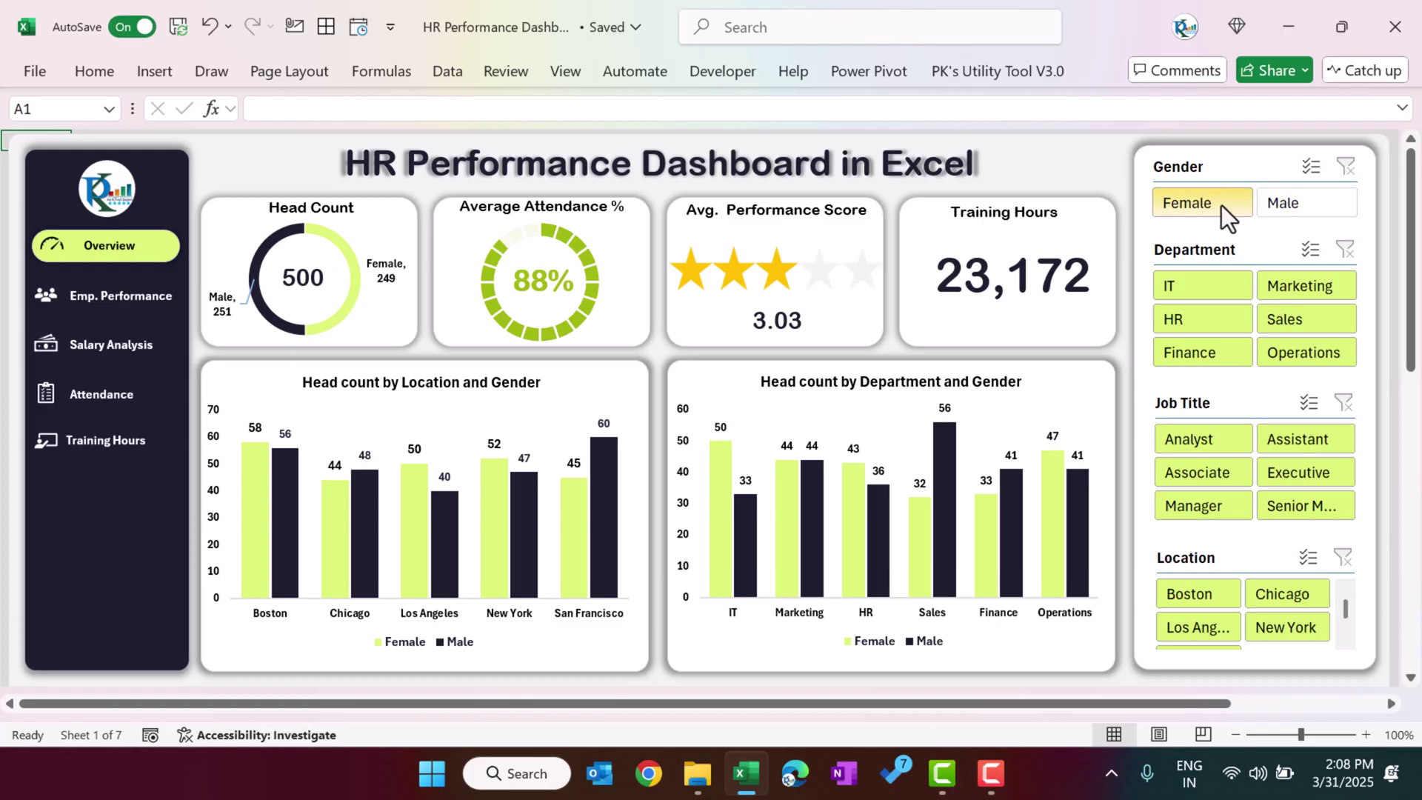
left_click(1320, 202)
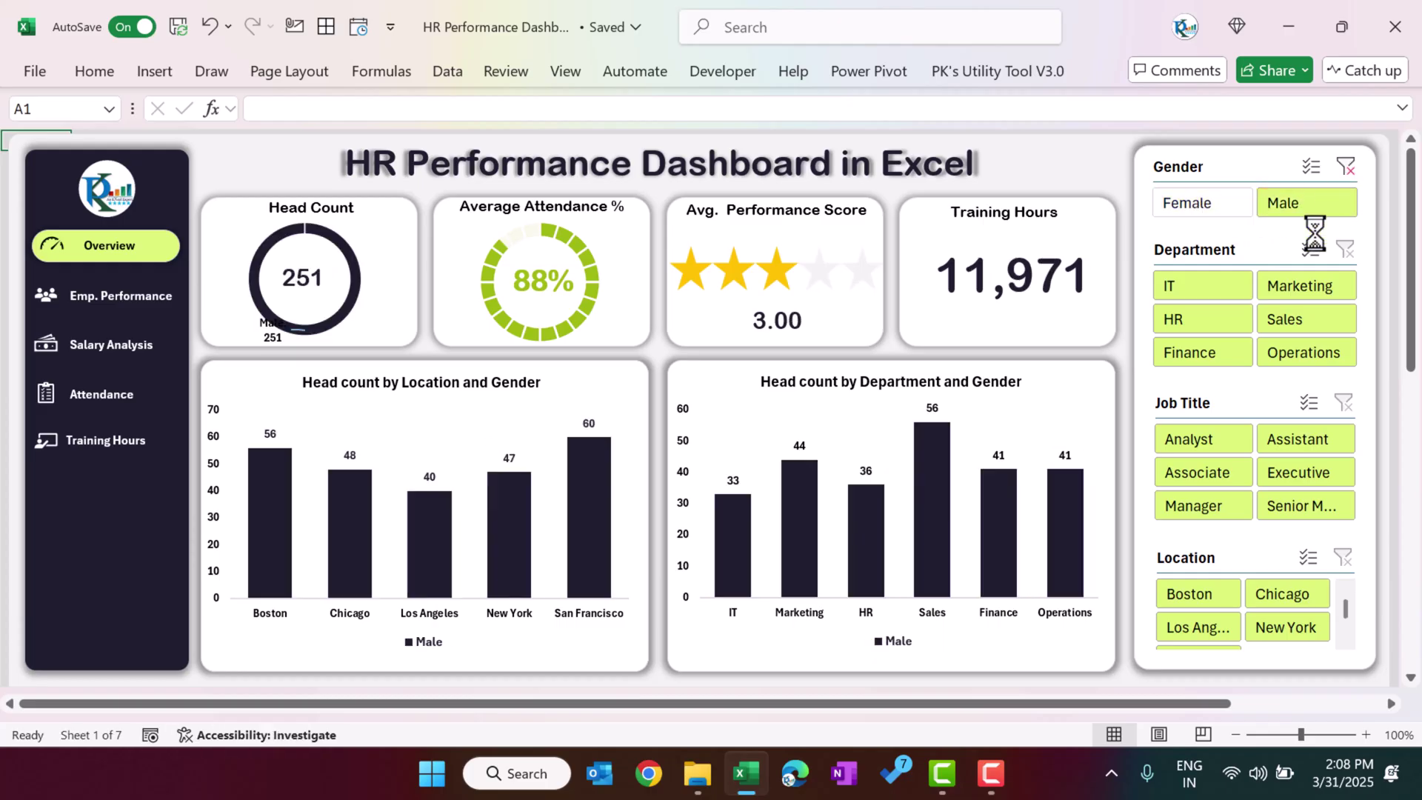
left_click(1193, 446)
left_click(1301, 444, "ctrl")
left_click(1298, 473)
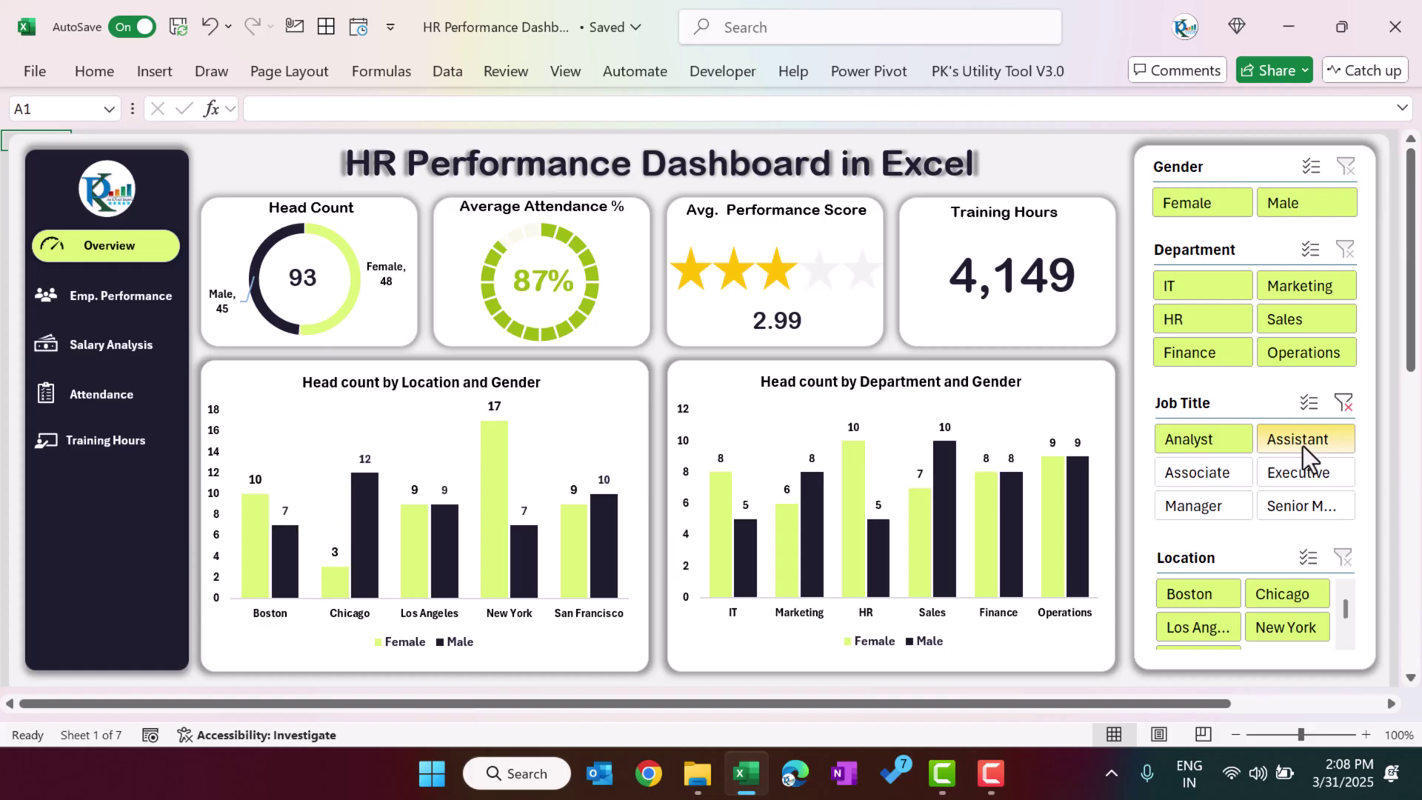
left_click(1198, 505)
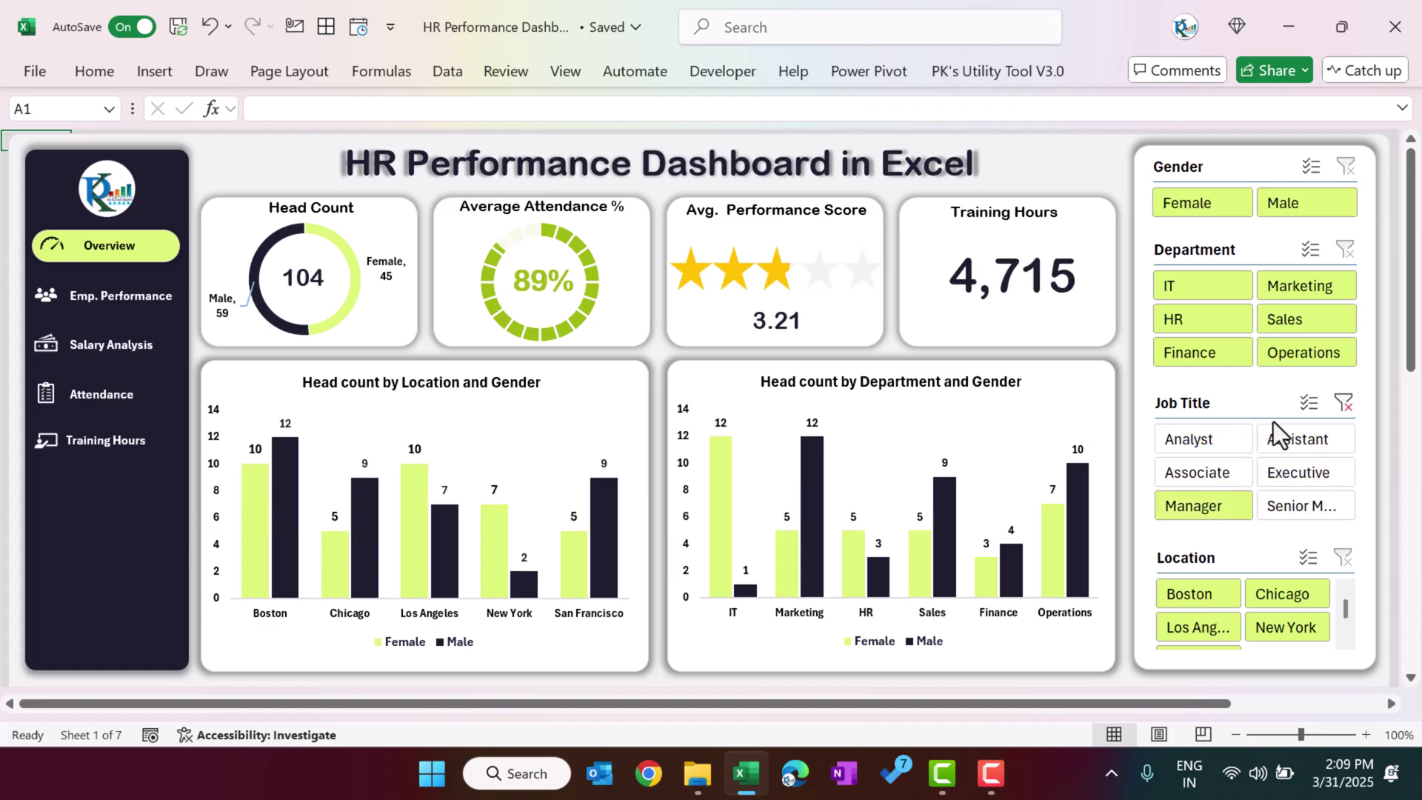
left_click(1343, 402)
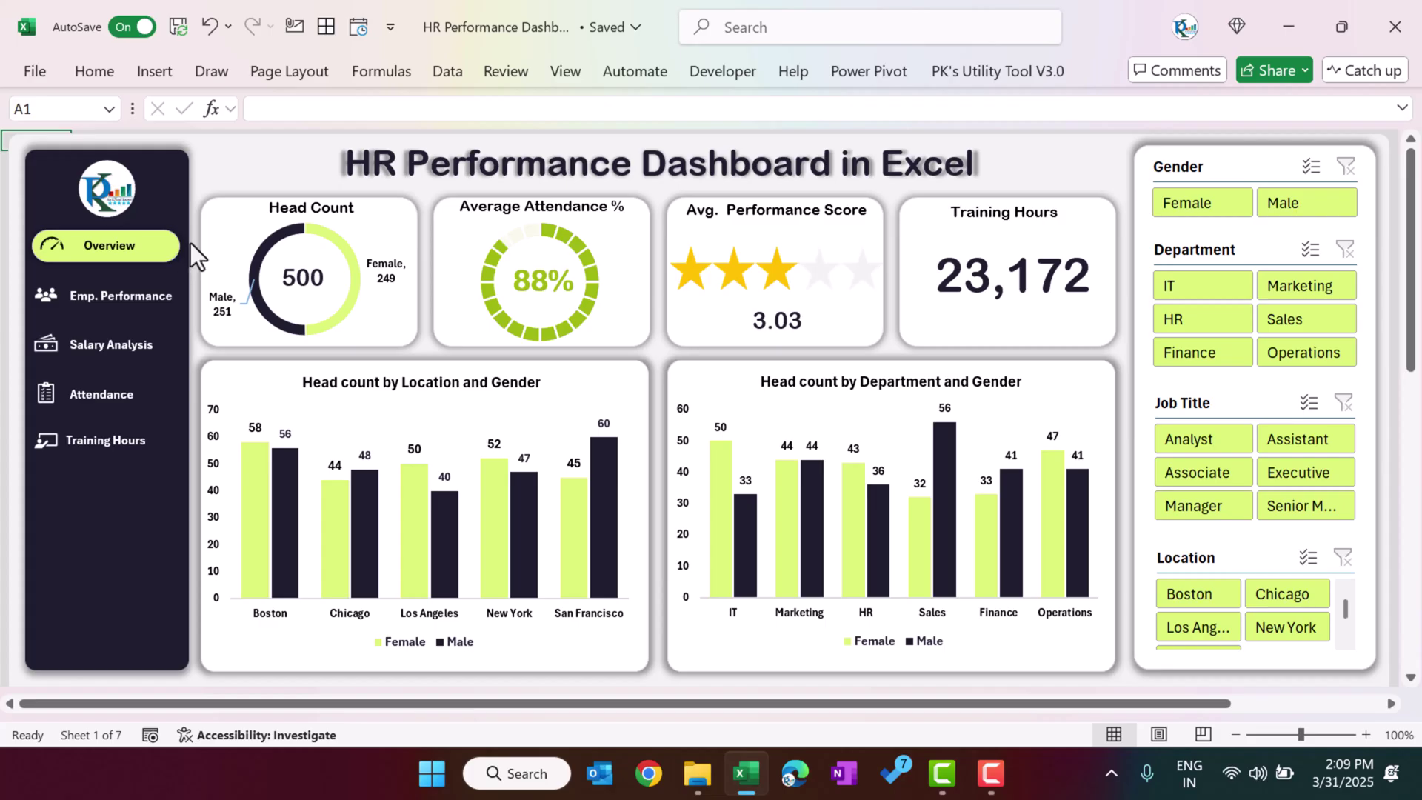
Open the Employee Performance page, filter it by Male and by Female, and clear the gender filter.
left_click(125, 300)
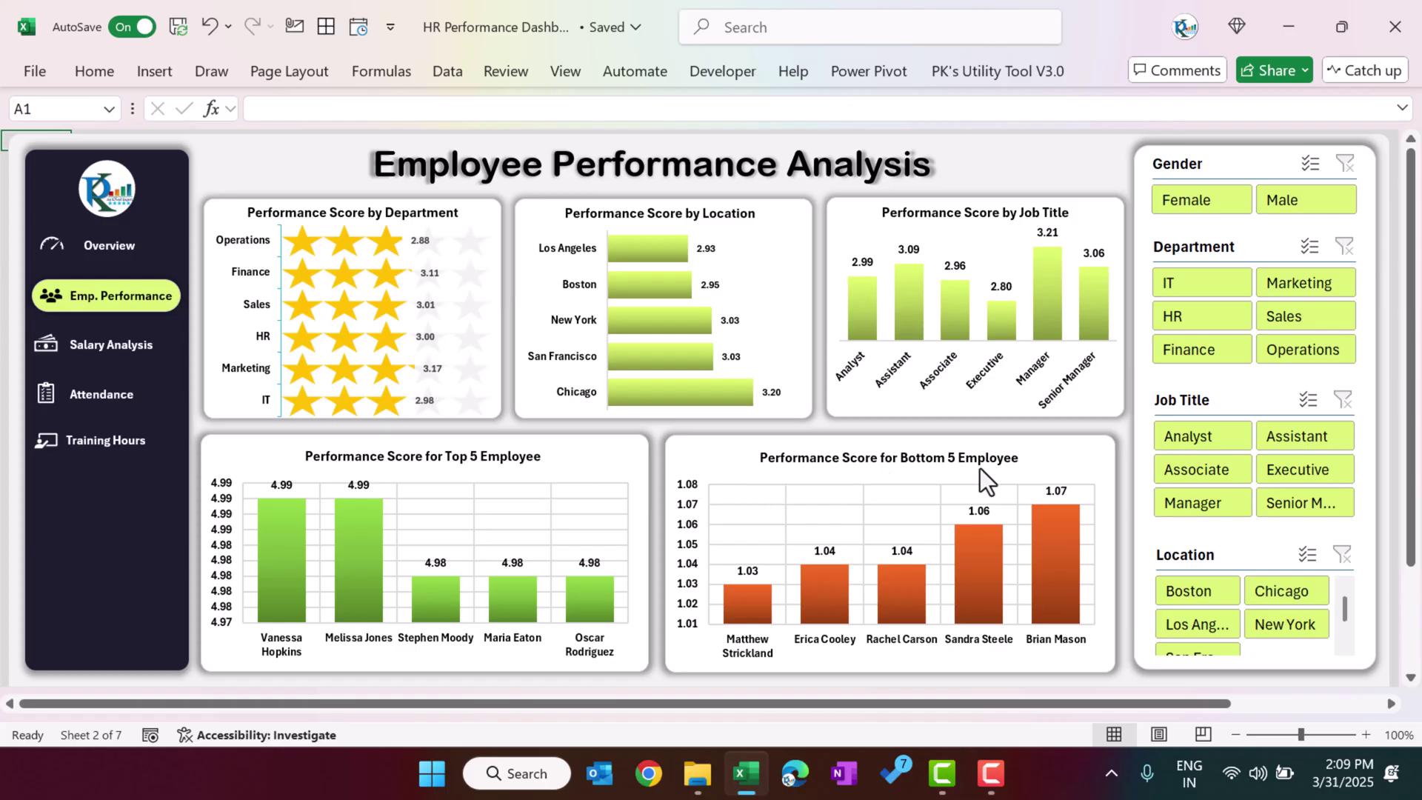
left_click(1303, 200)
left_click(1219, 200)
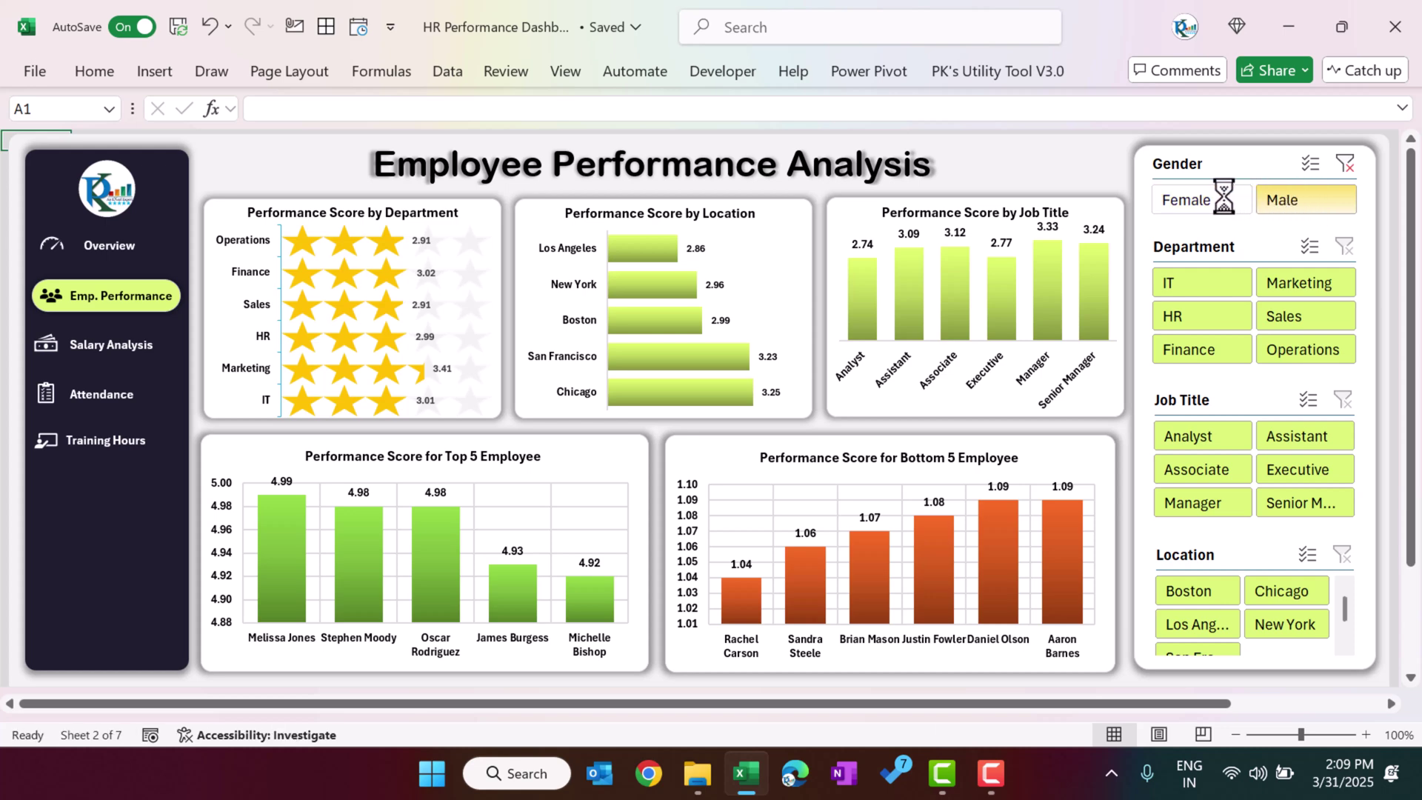
left_click(1346, 165)
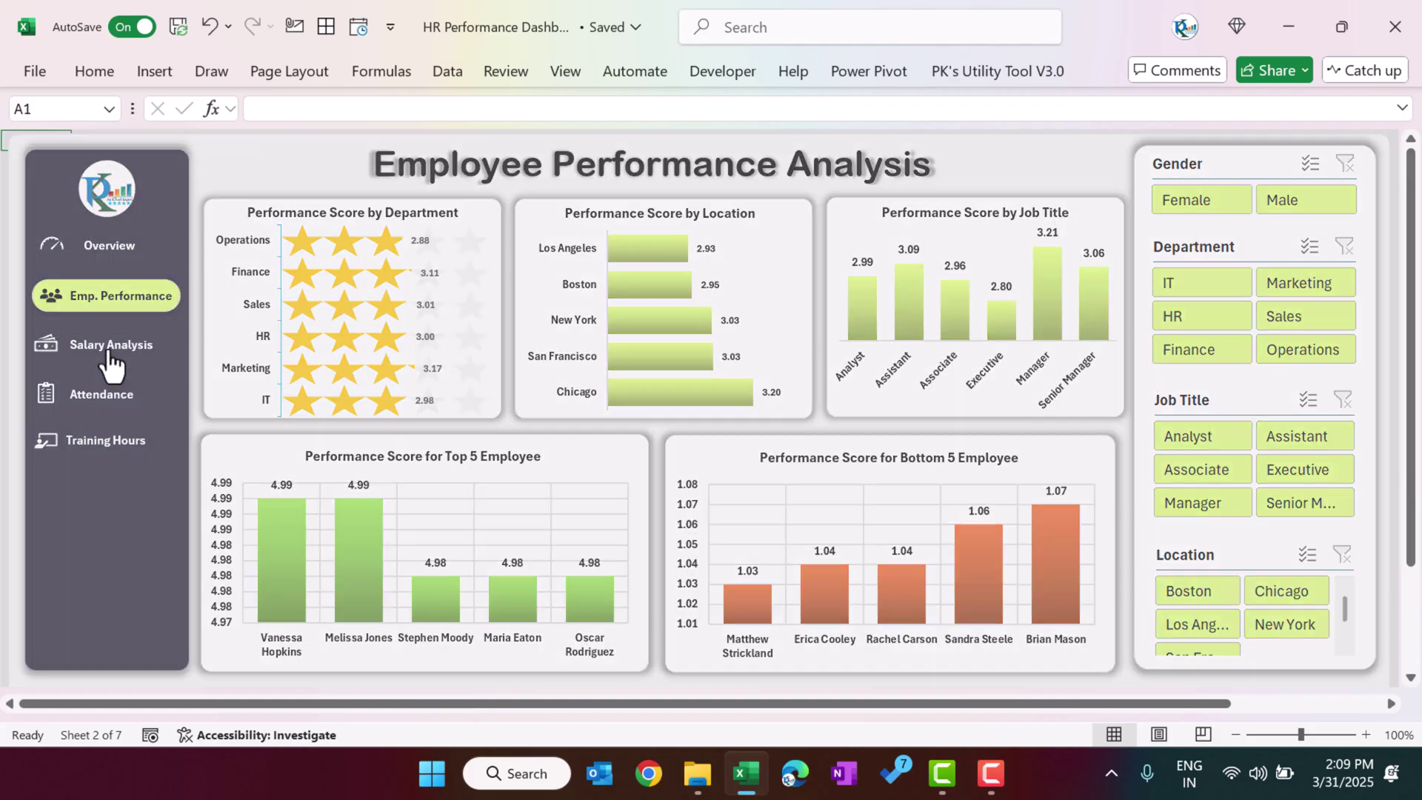
Open the Salary Analysis page and filter it by the Manager, Associate and Analyst job titles in turn.
left_click(104, 348)
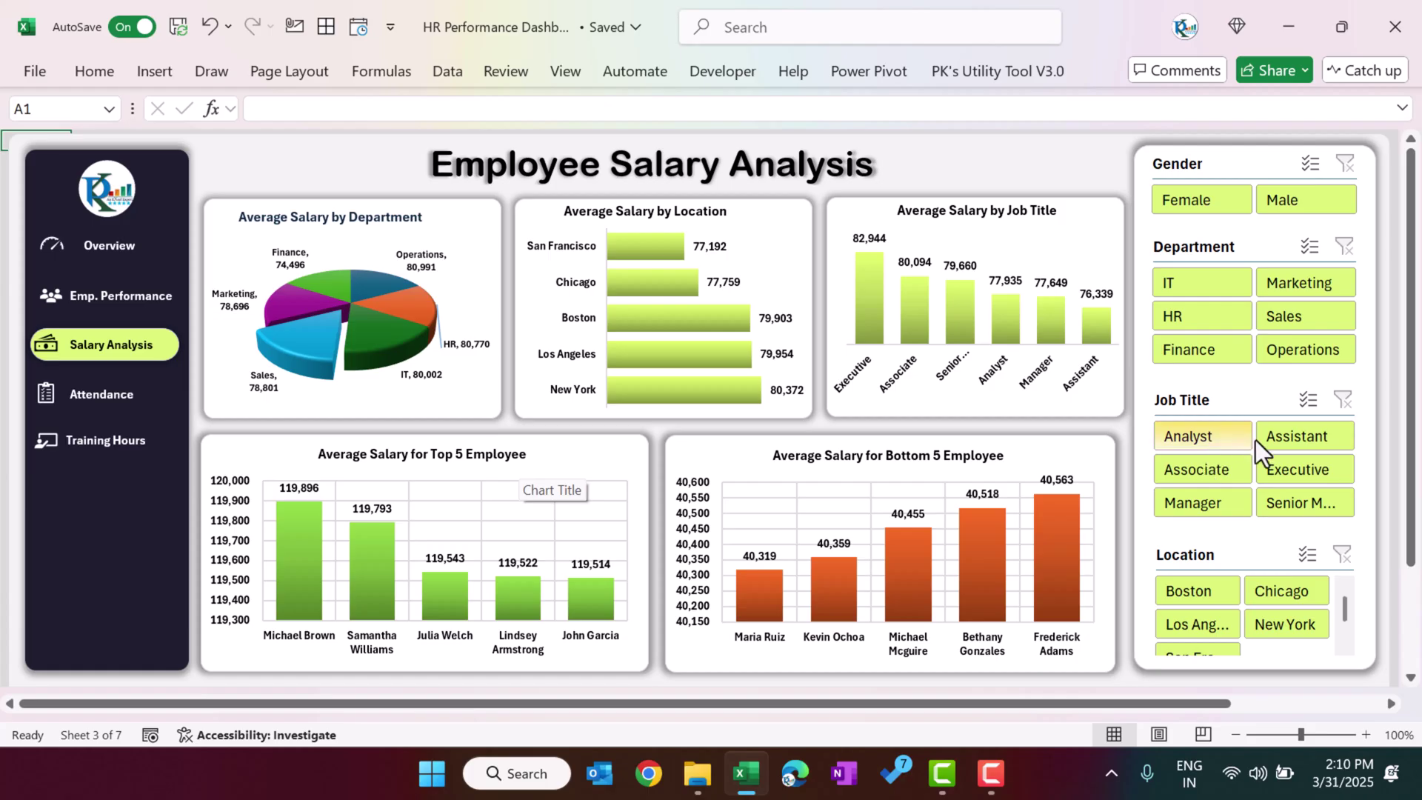
left_click(1217, 502)
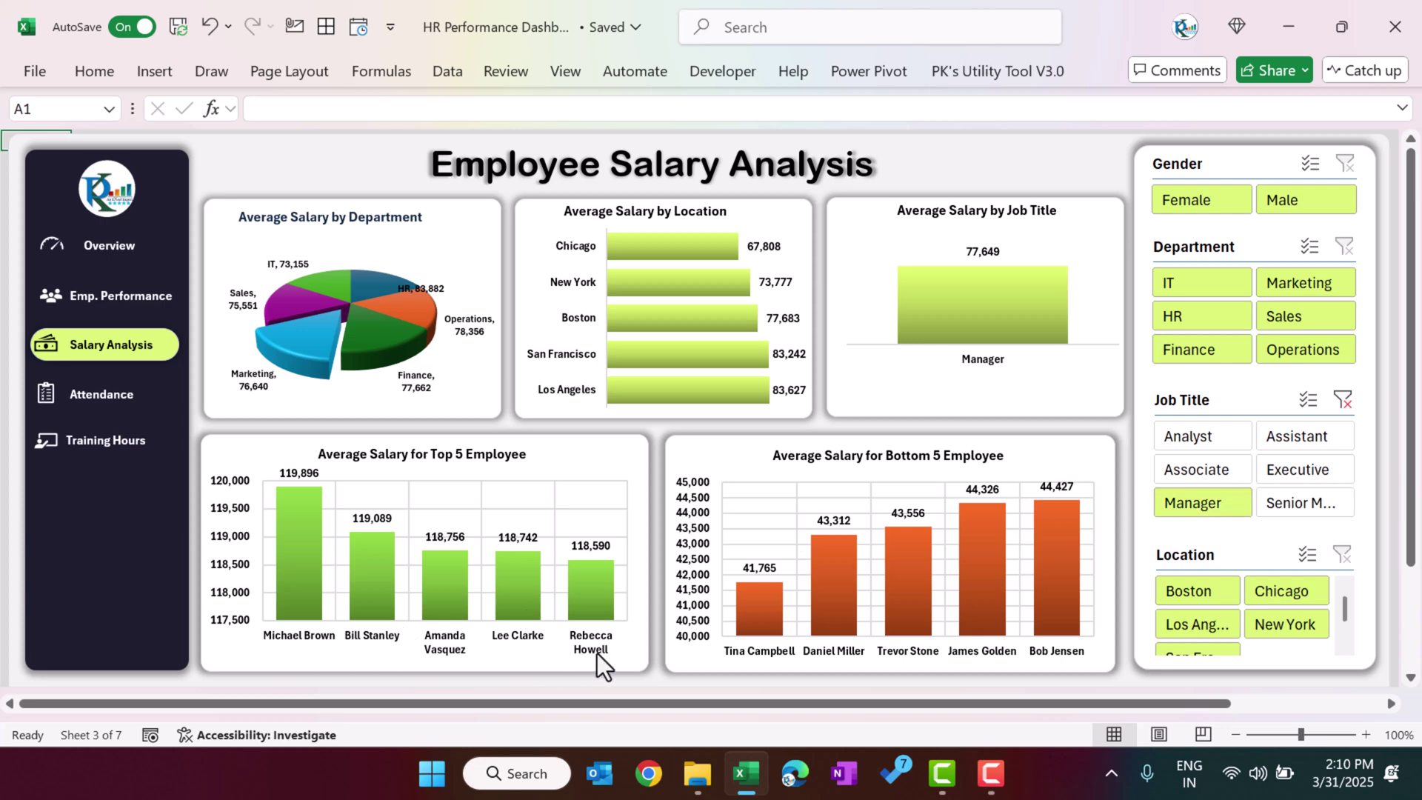
left_click(1238, 468)
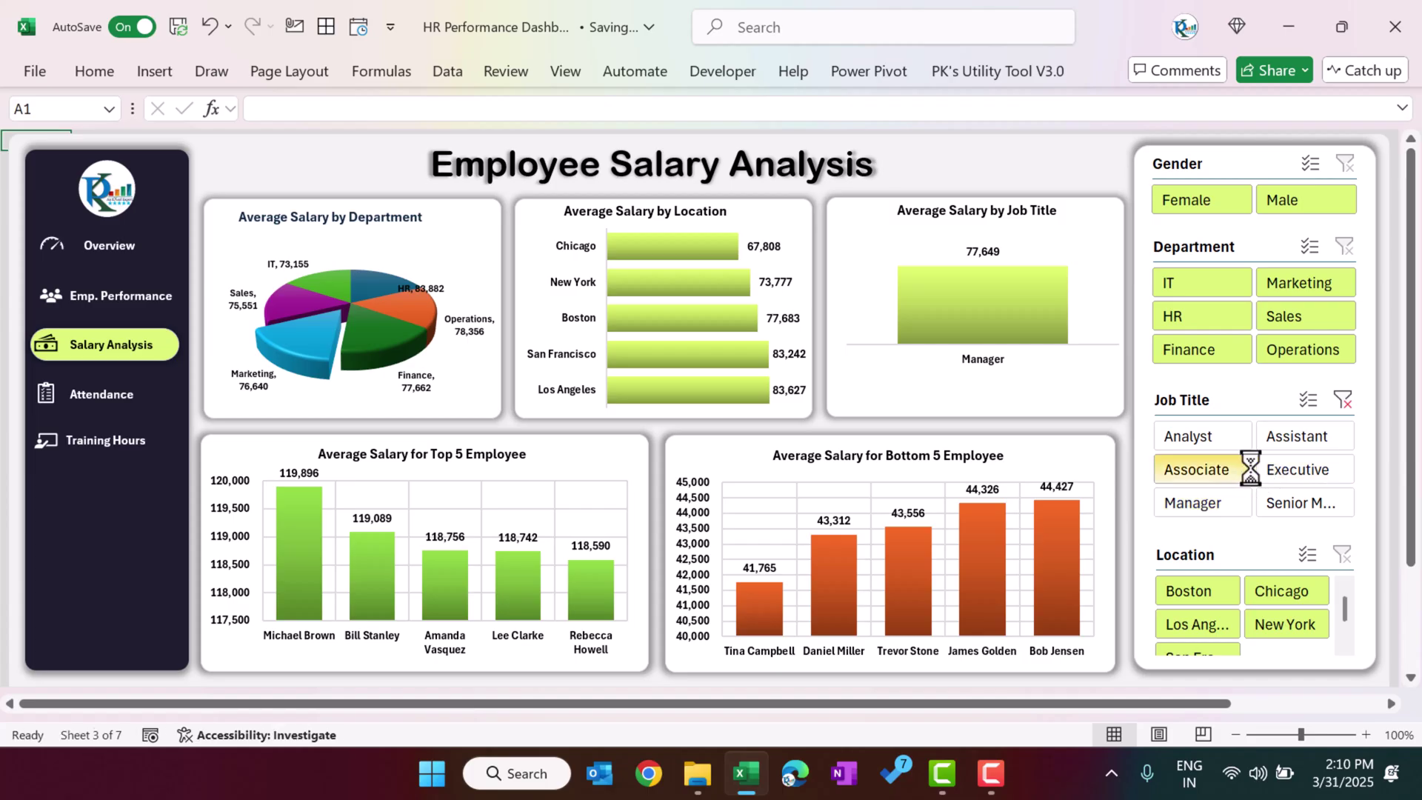
left_click(1217, 437)
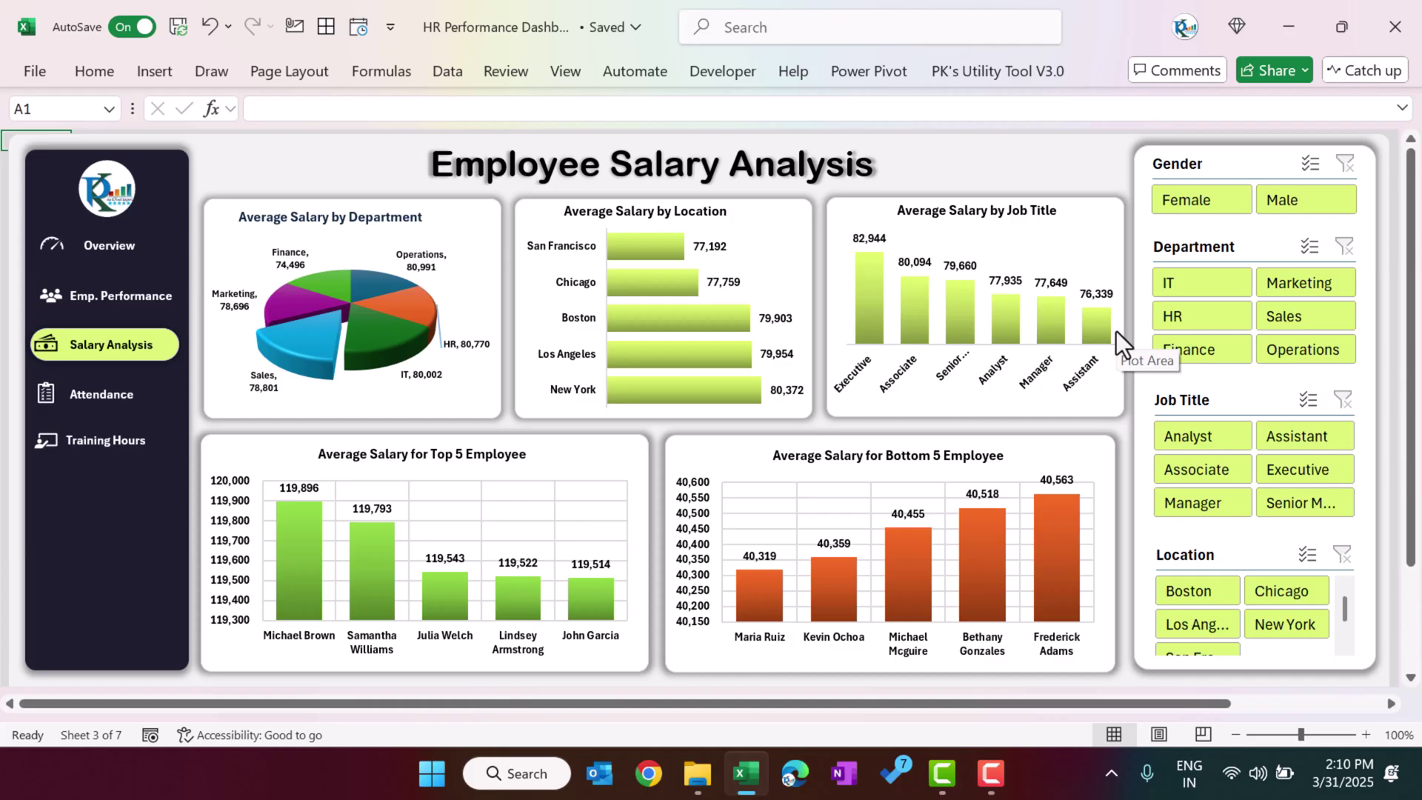
Filter the salary analysis by the Boston location and clear the location filter.
left_click(1208, 595)
left_click(1217, 619, "ctrl")
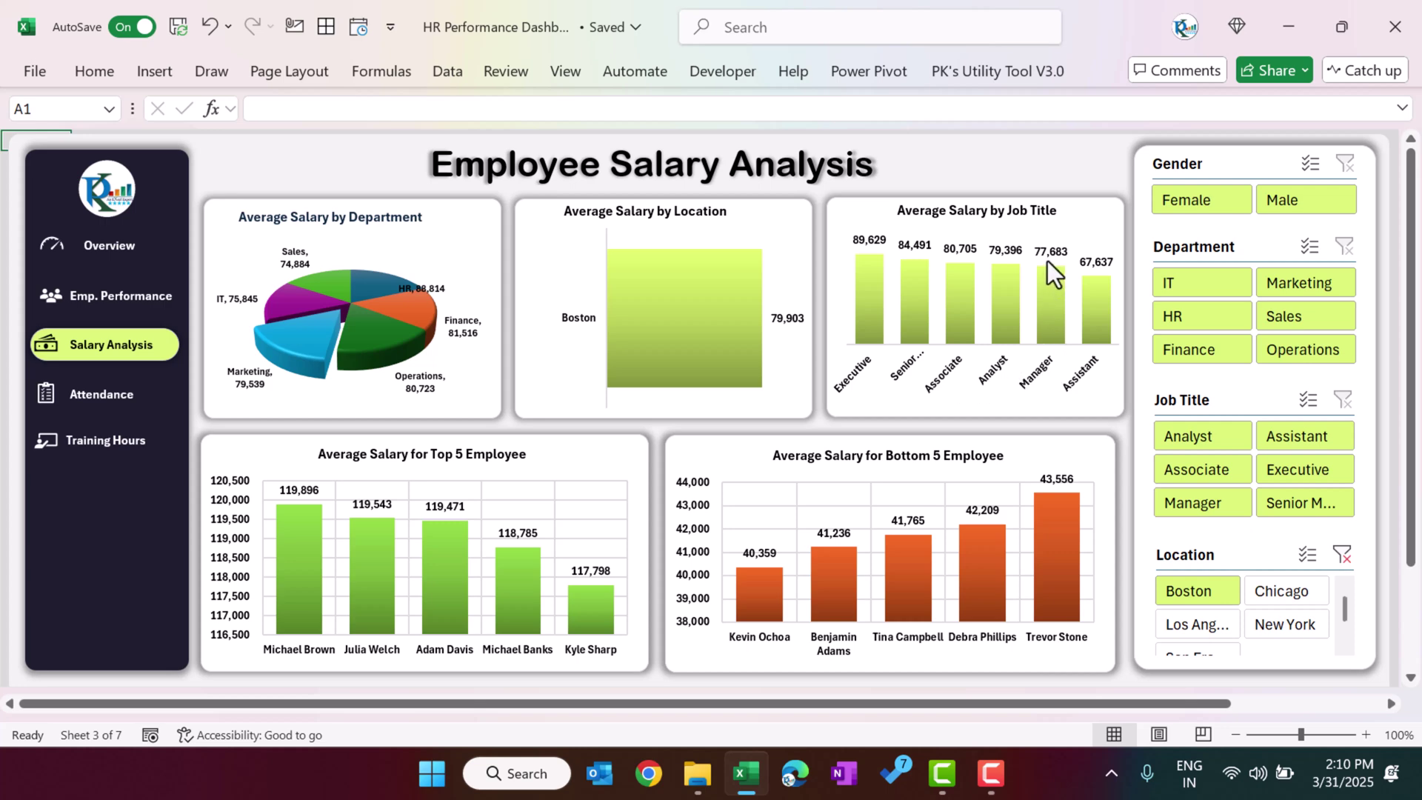
left_click(1344, 555)
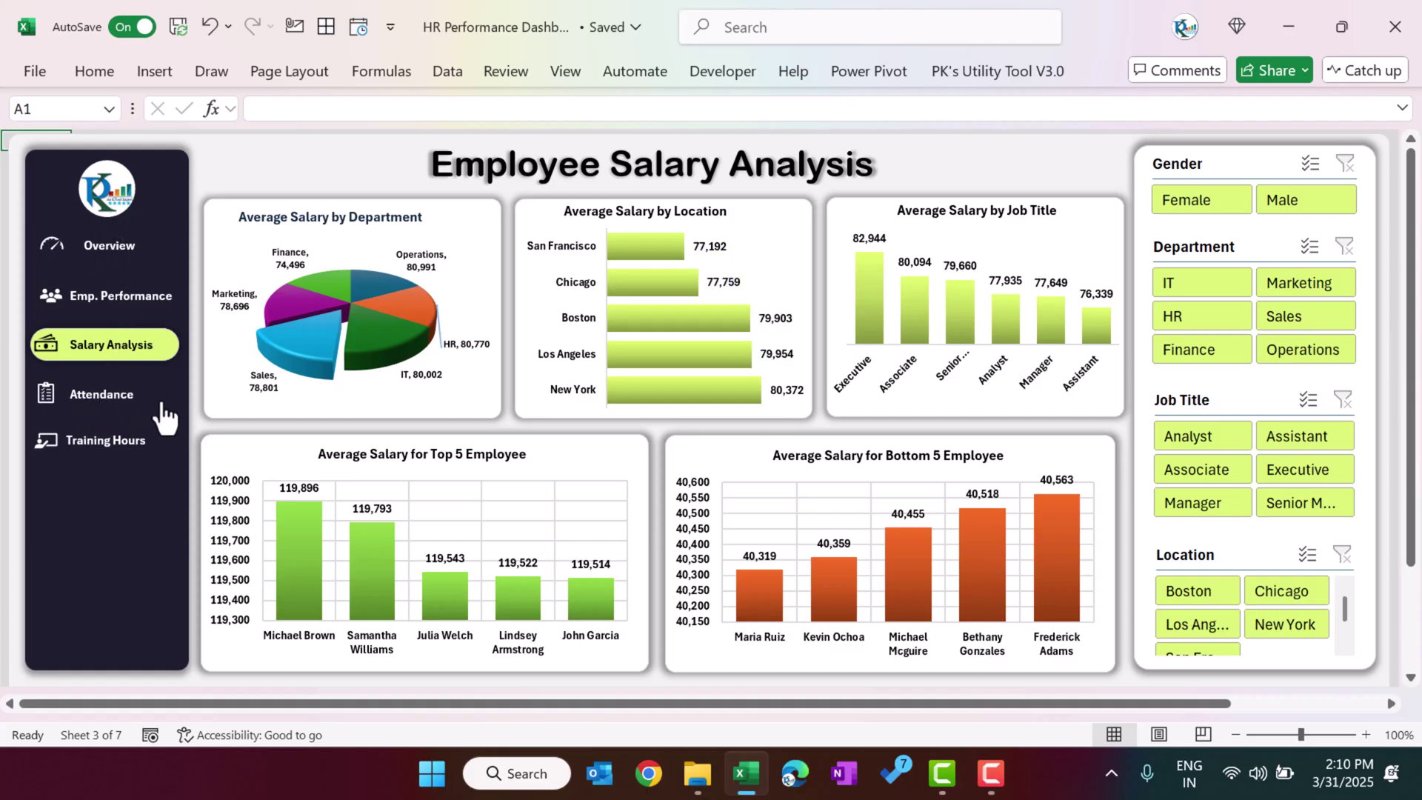
View the Attendance page, and filter the Training Hours page by the HR and Sales departments before clearing the department filter.
left_click(101, 411)
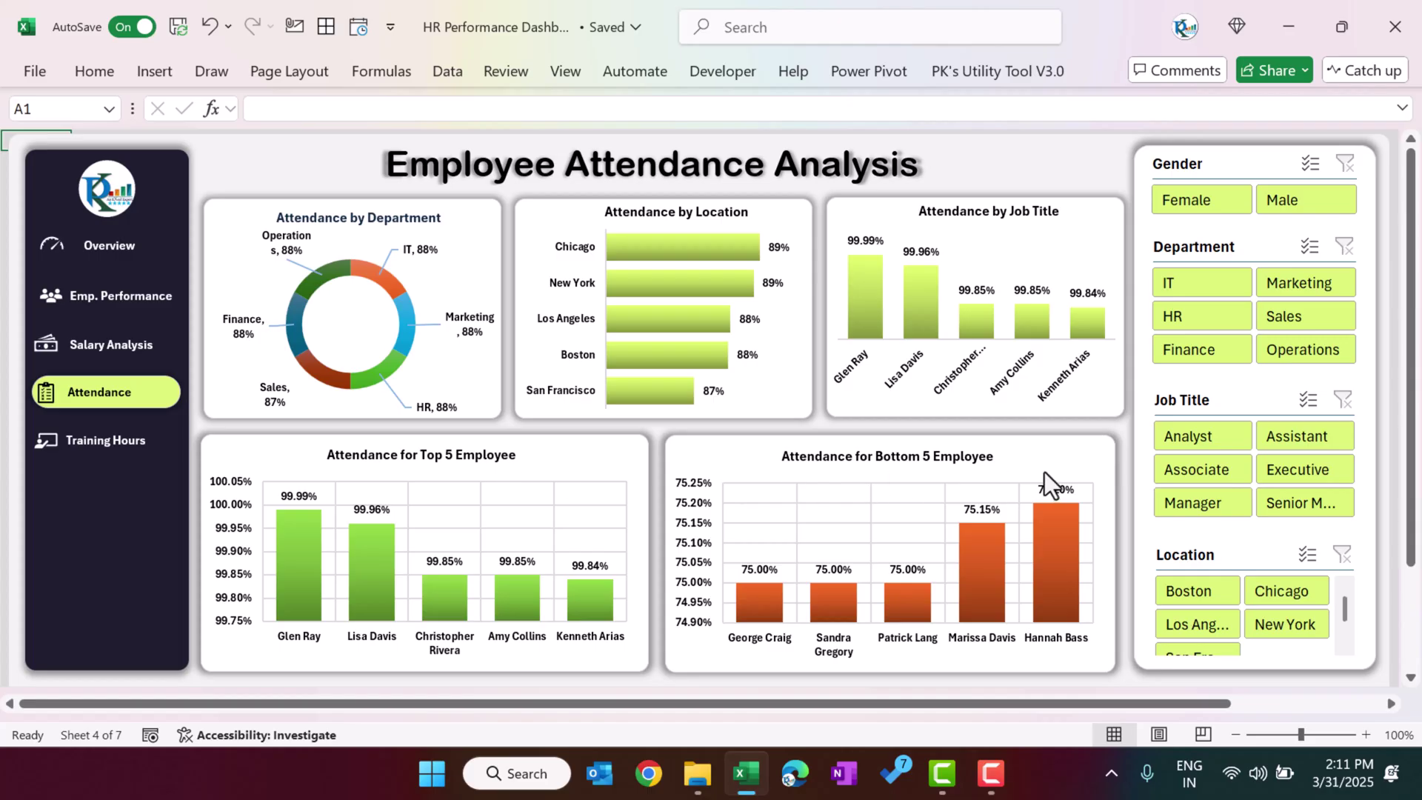
left_click(110, 448)
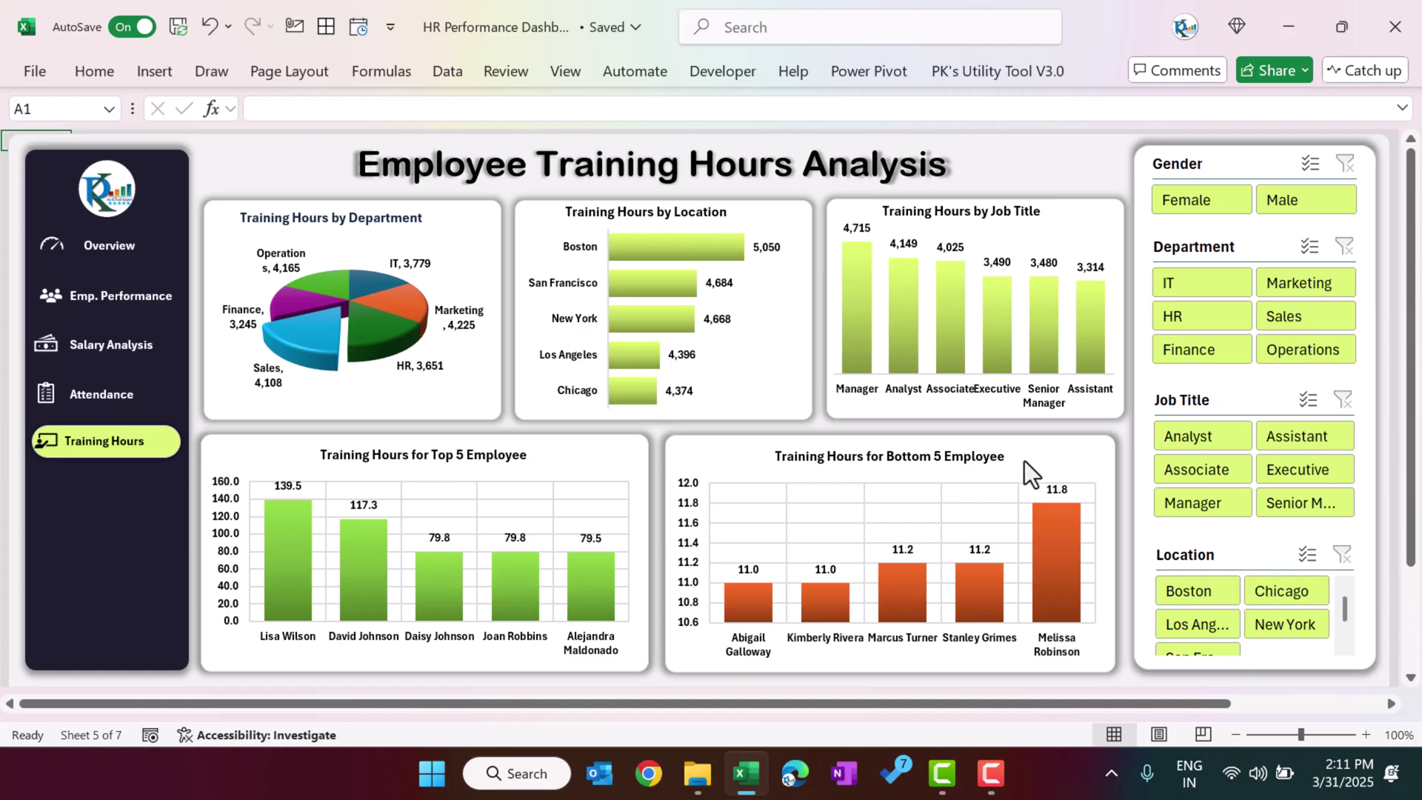
left_click(1208, 315)
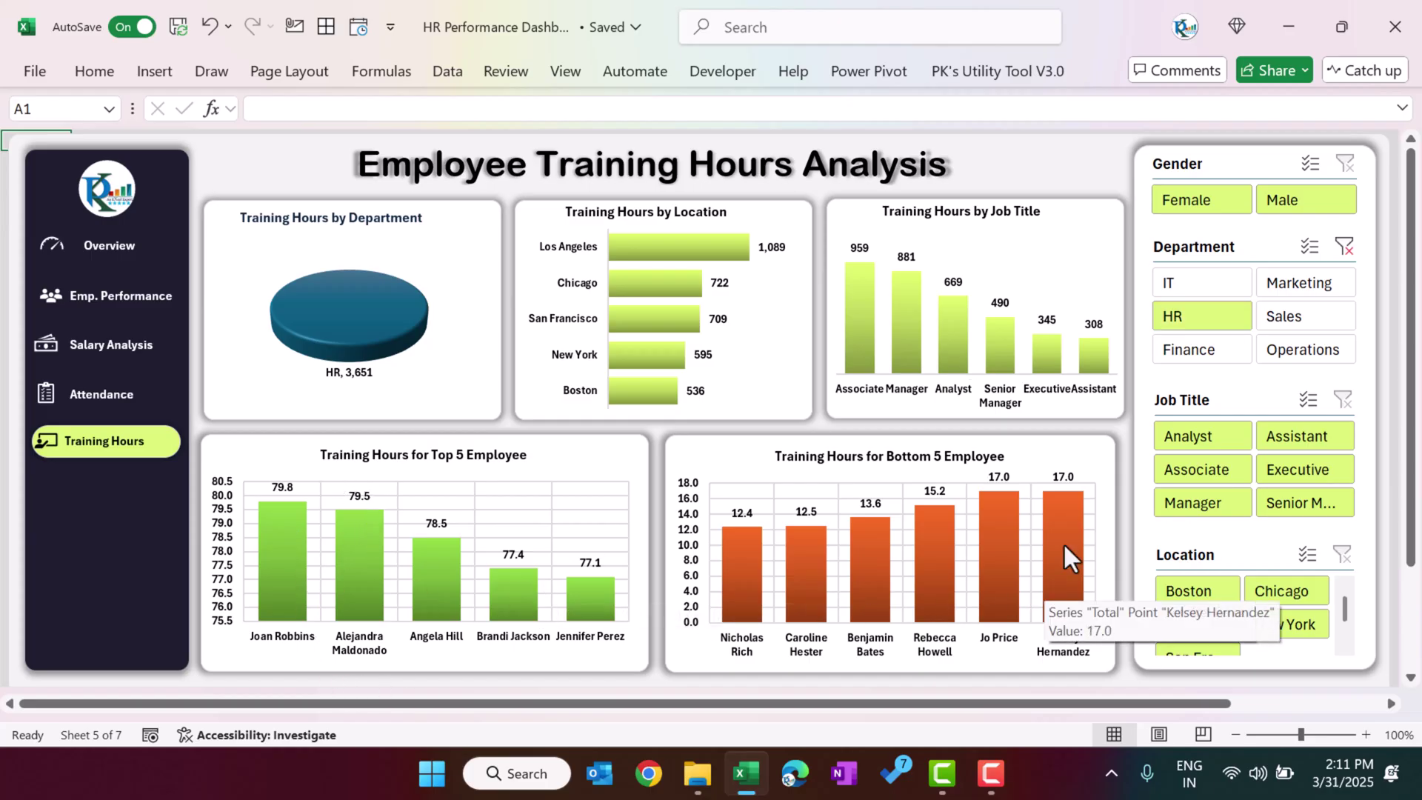
left_click(1299, 321)
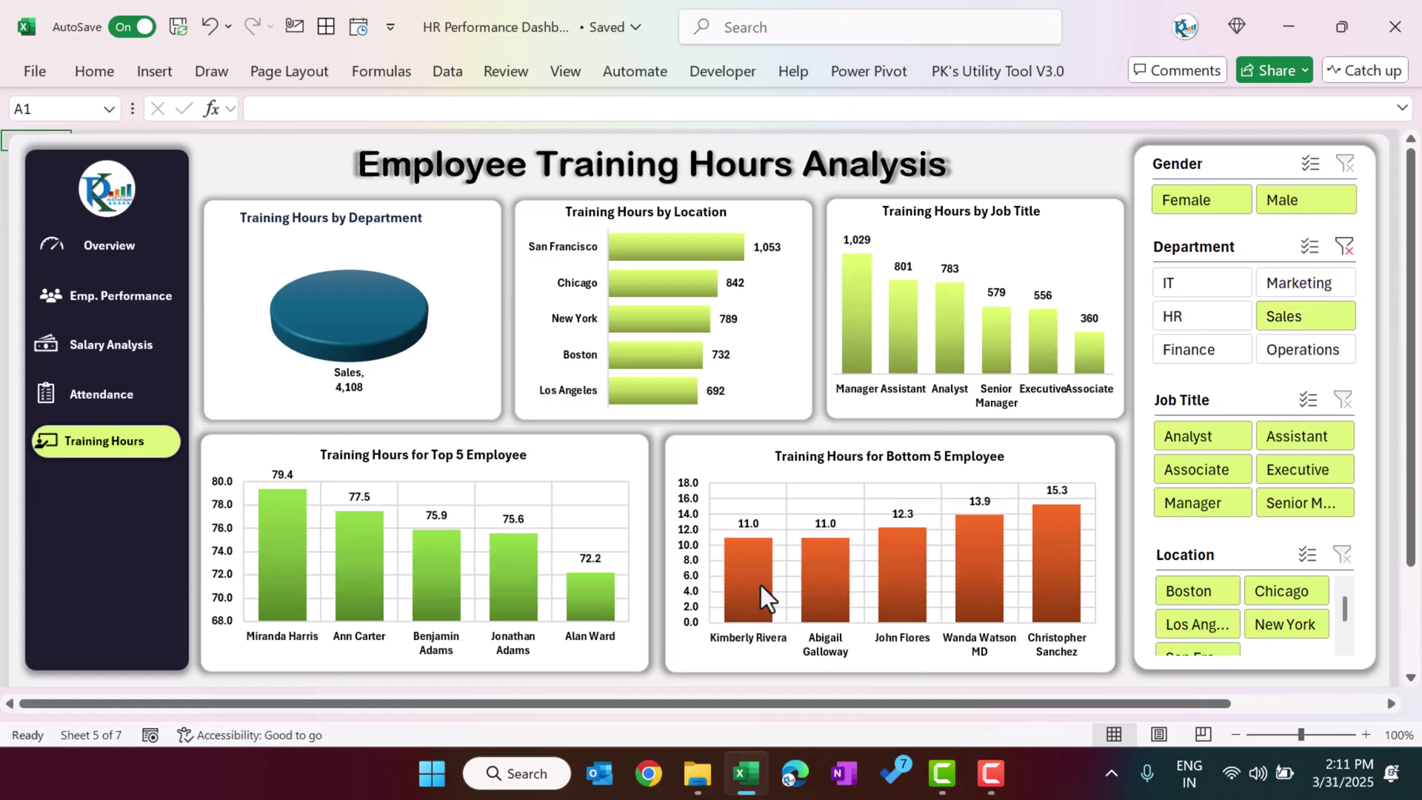
left_click(1344, 248)
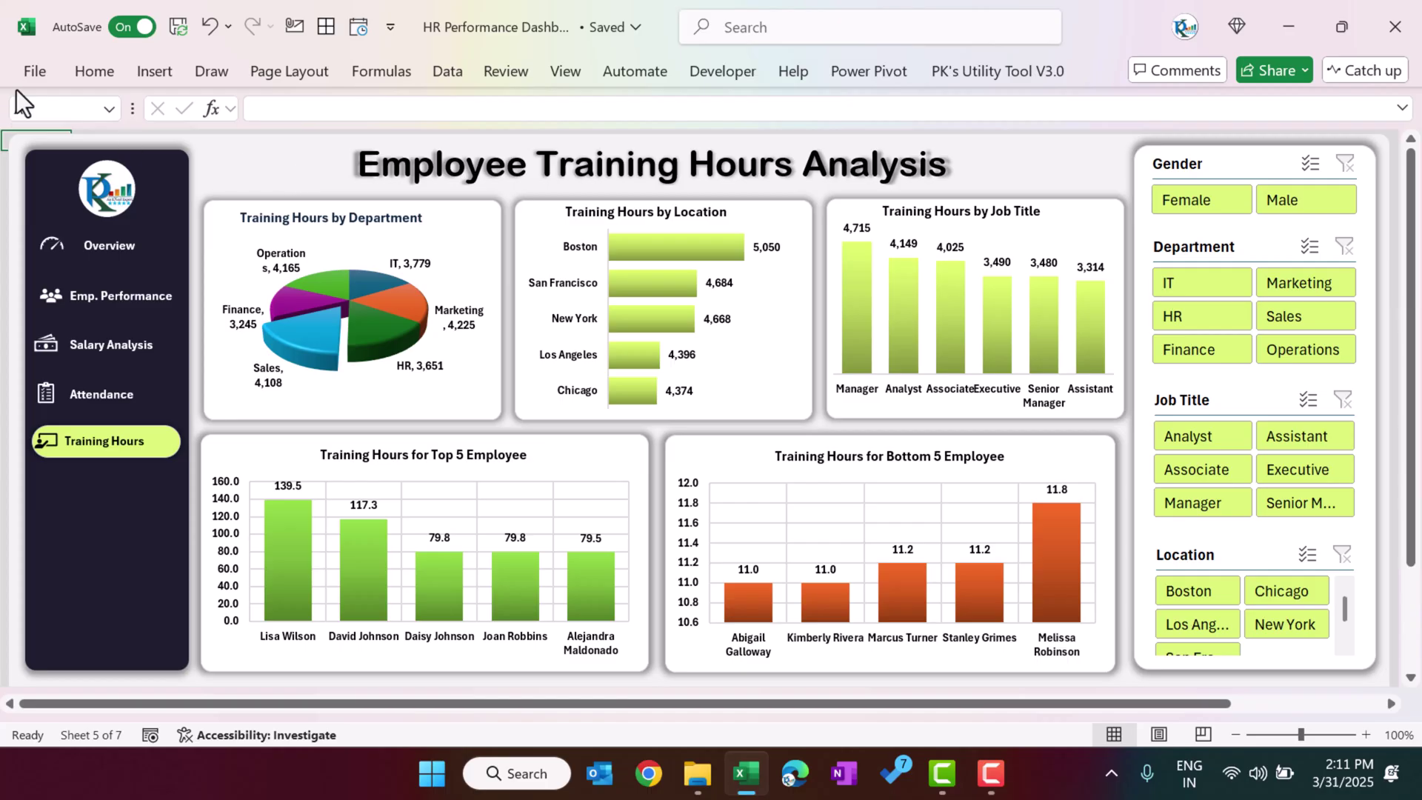
Enable Show sheet tabs for the HR Performance Dashboard workbook in the advanced Excel options.
left_click(35, 71)
key("Escape")
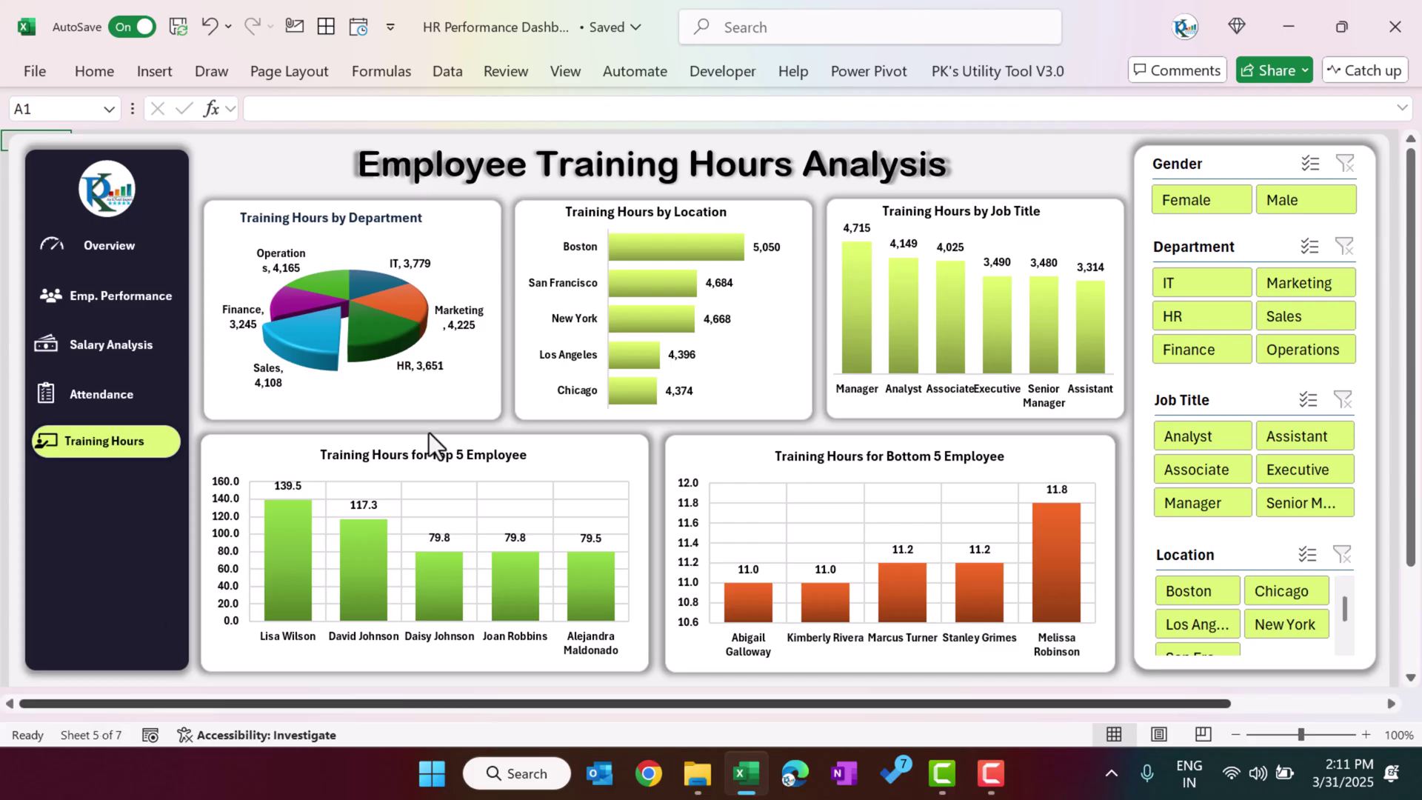
key("alt+f")
key("t")
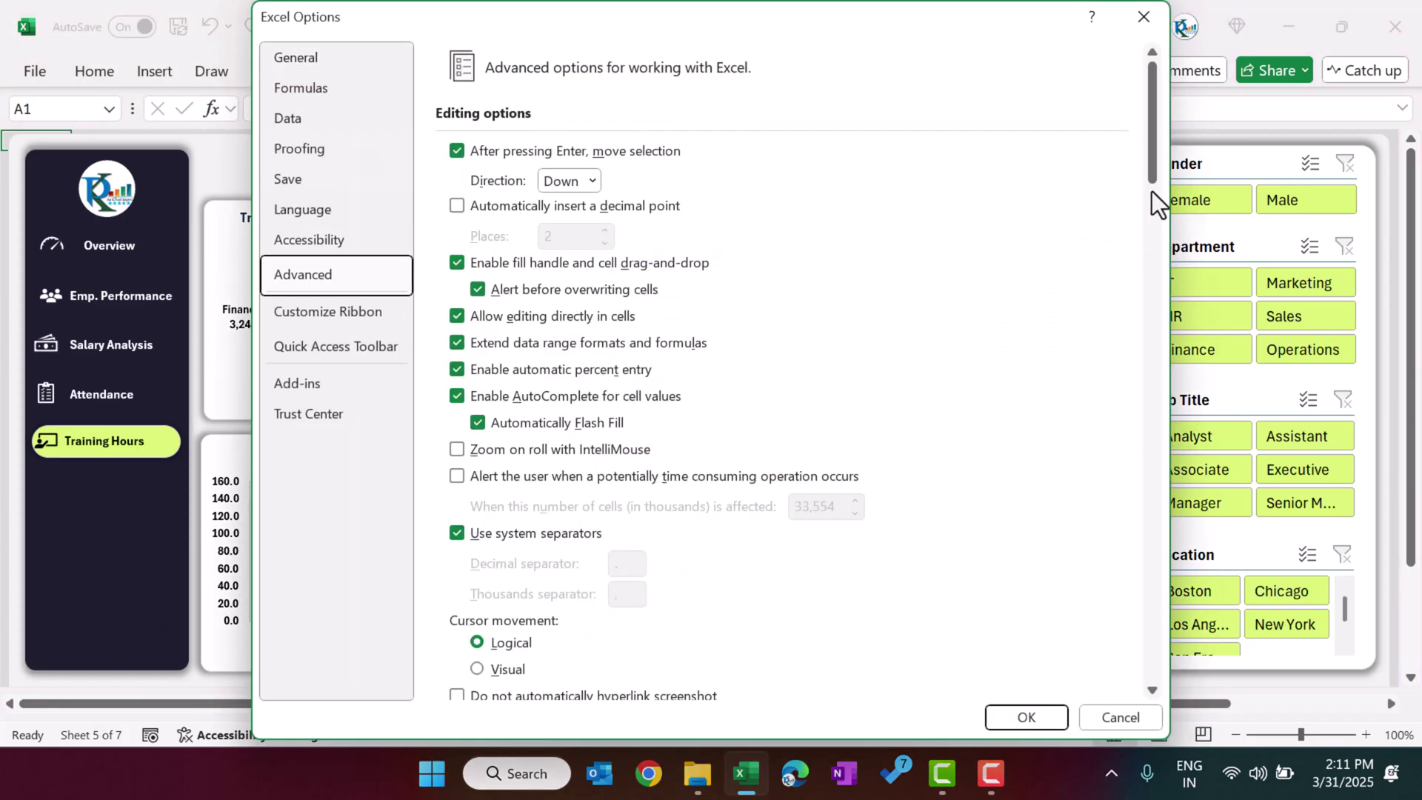
left_click_drag(1156, 140, 1134, 406)
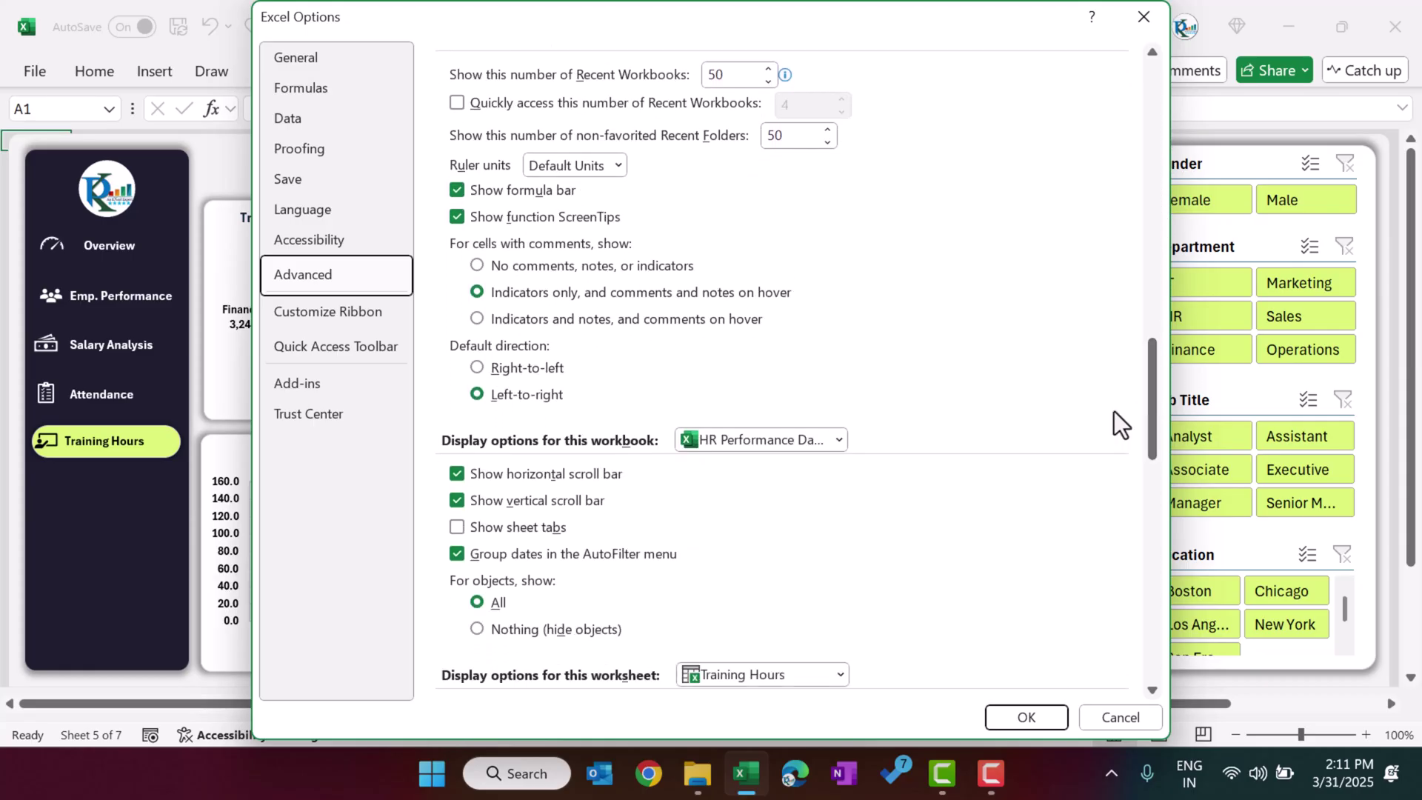
left_click(500, 529)
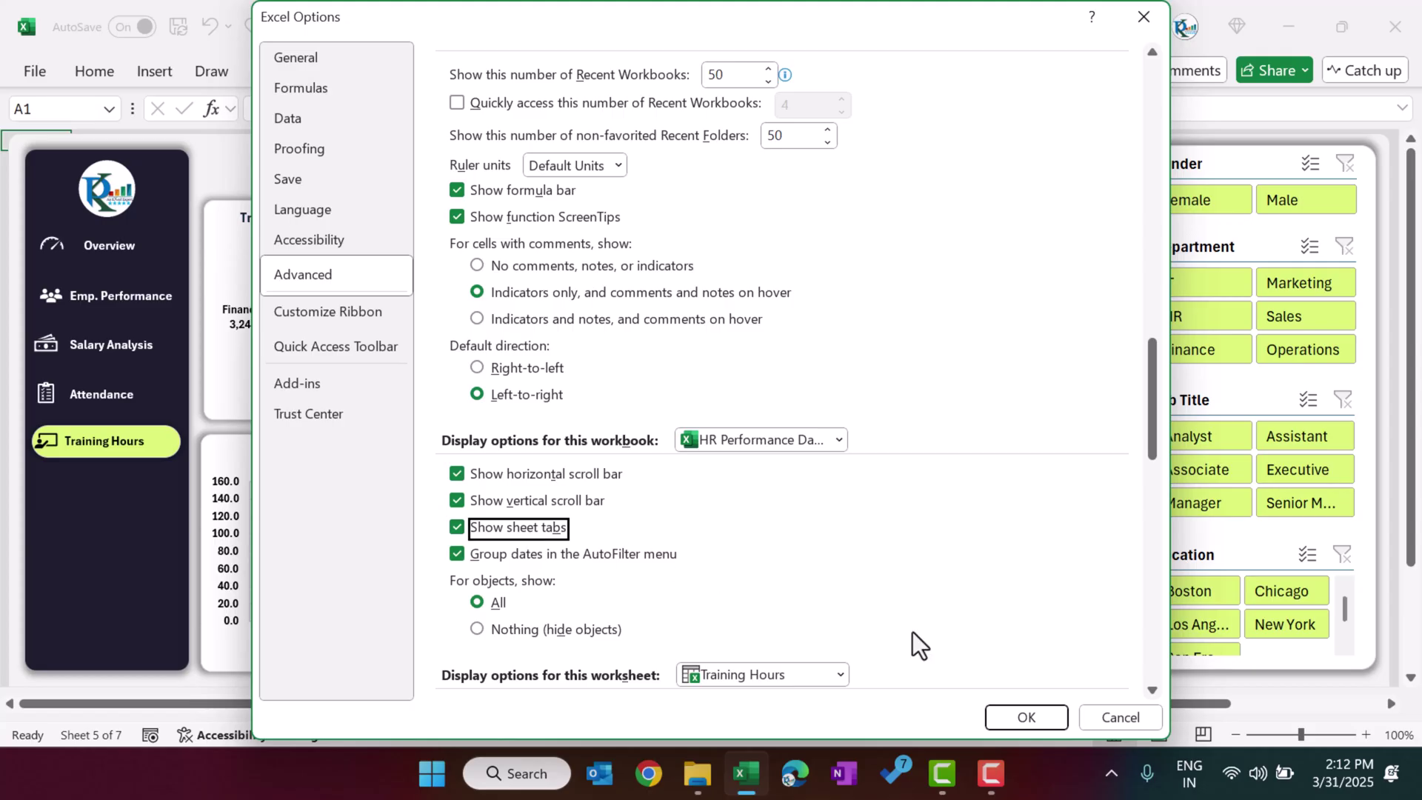
left_click(1024, 715)
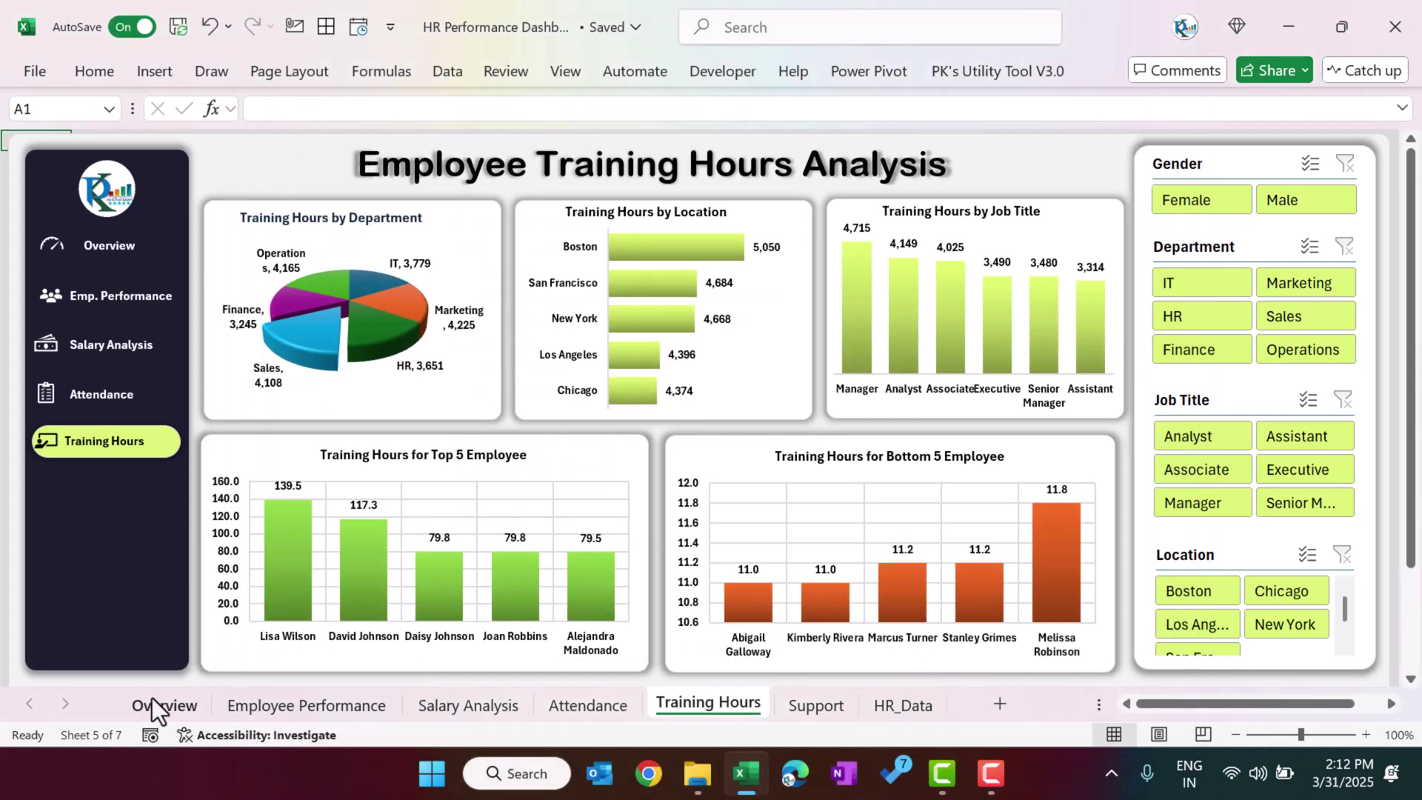
Go through the Overview, Employee Performance, Salary Analysis, Attendance and Training Hours sheets.
left_click(206, 709)
left_click(326, 706)
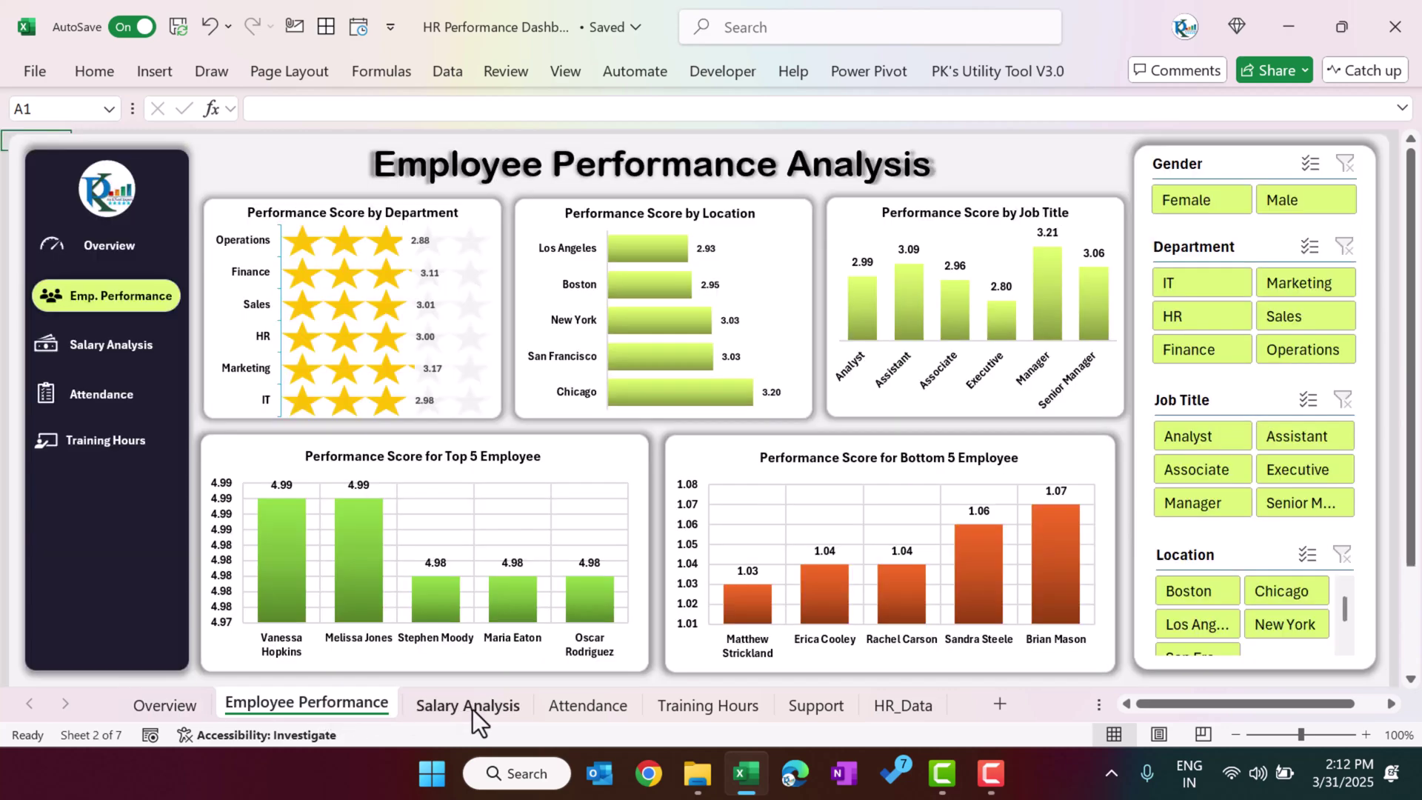
left_click(491, 705)
left_click(614, 712)
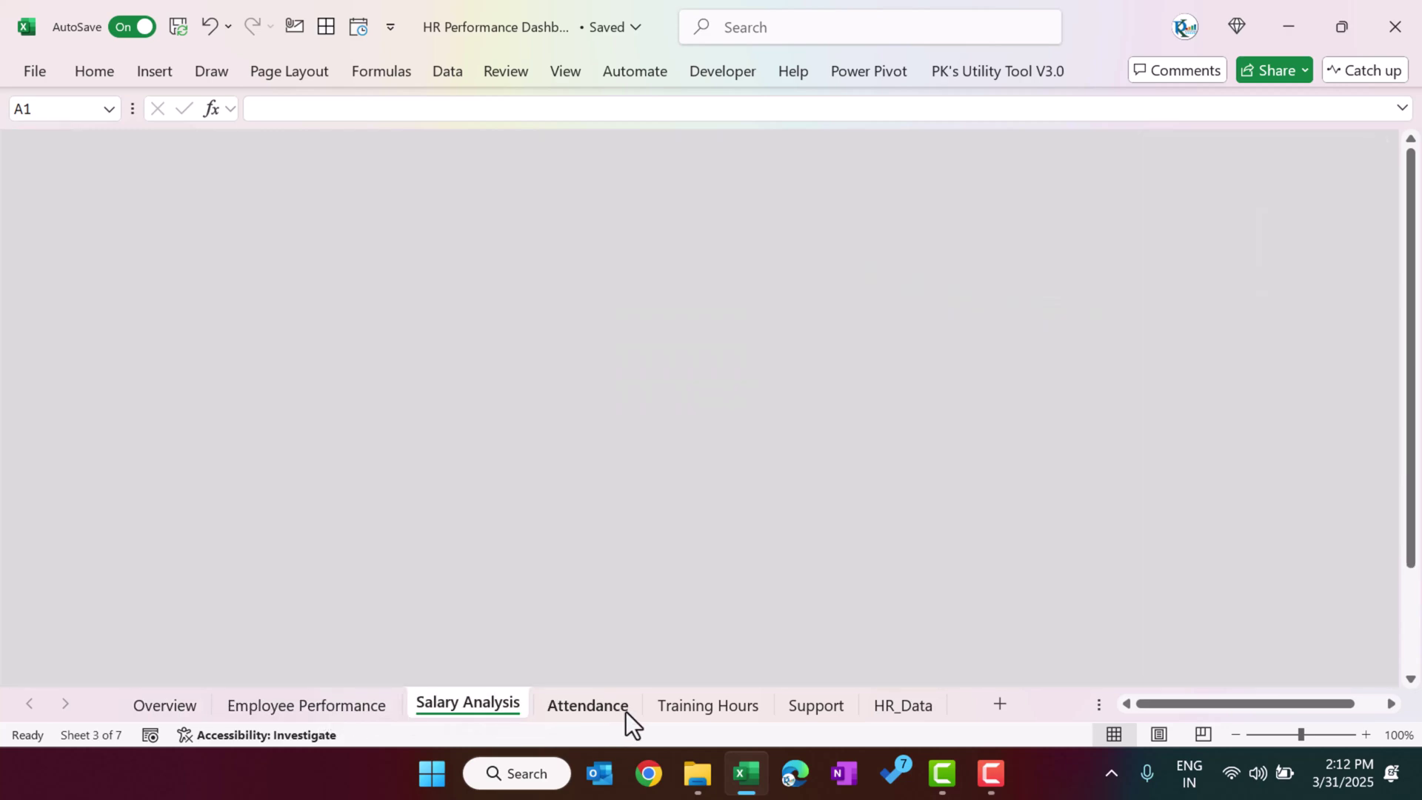
left_click(733, 705)
Compare the Overview section's pivot tables on the Support sheet with the Overview dashboard sheet.
left_click(835, 708)
left_click_drag(1260, 709, 1141, 709)
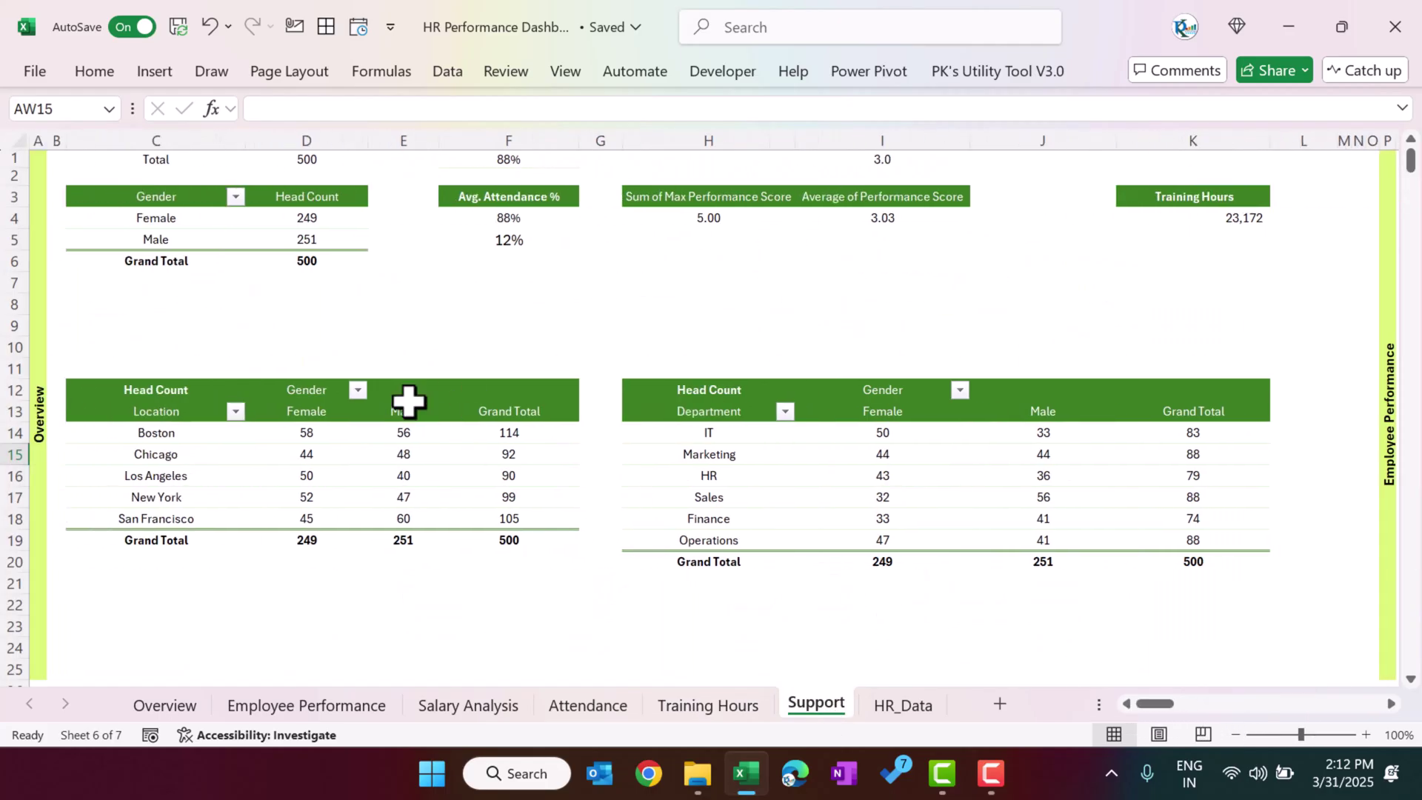
left_click(165, 707)
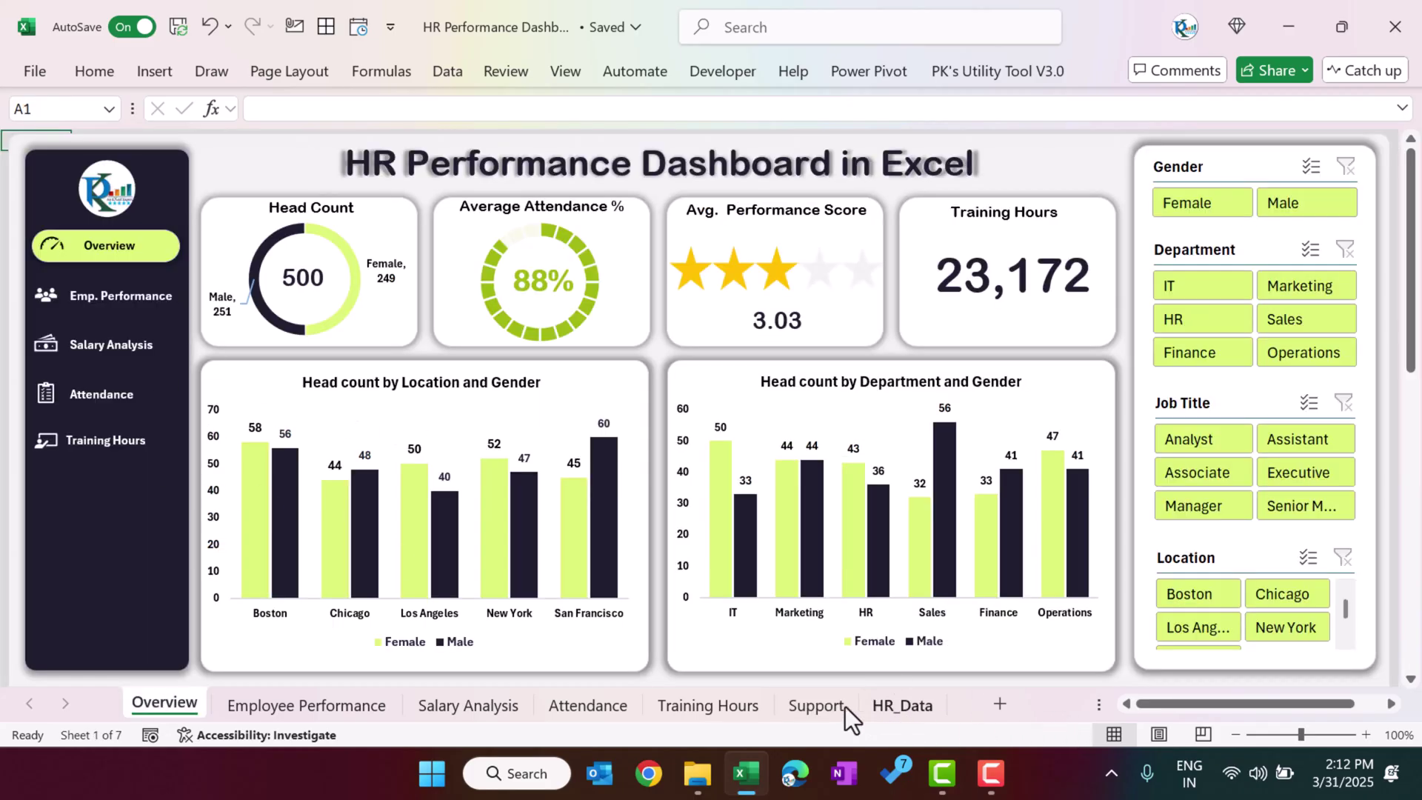
left_click(822, 706)
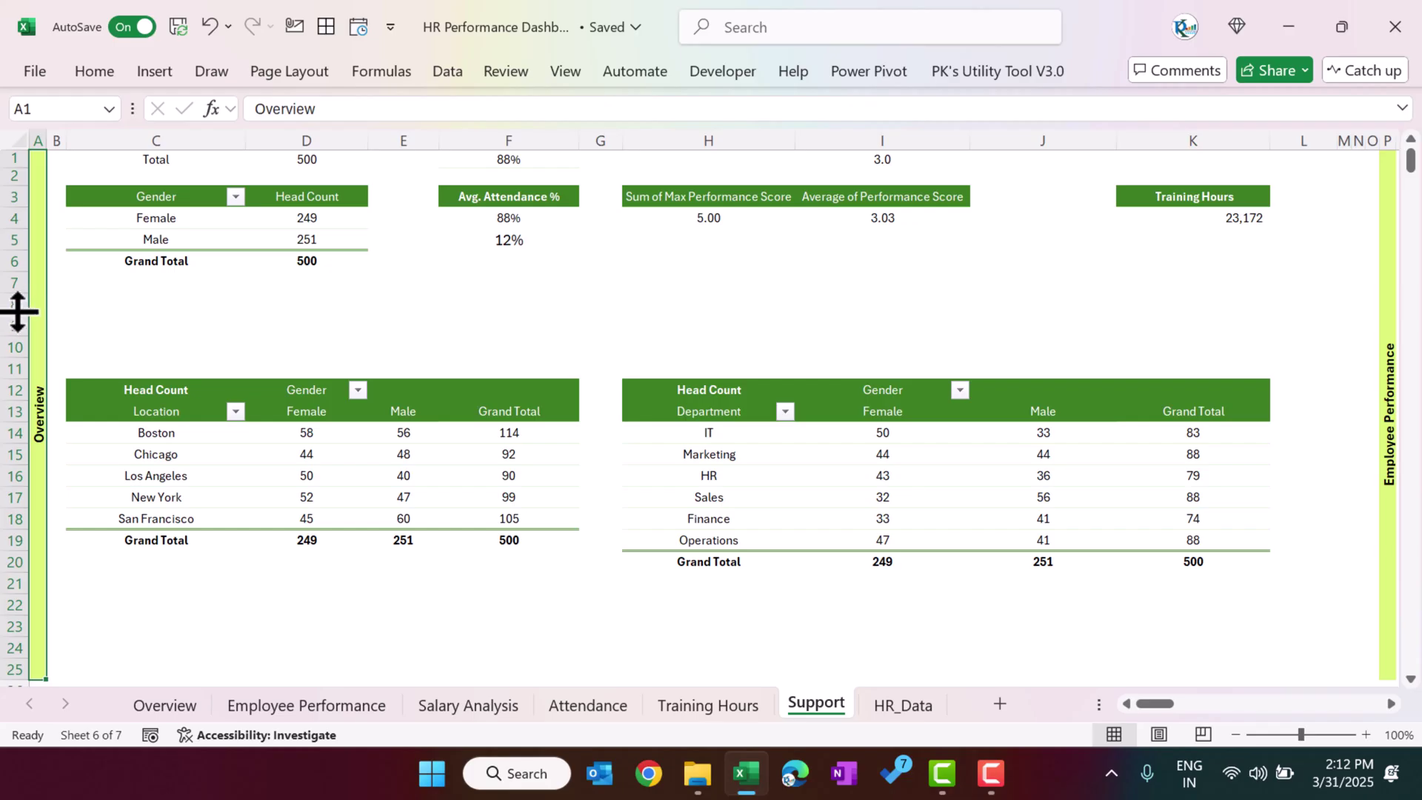
left_click(111, 304)
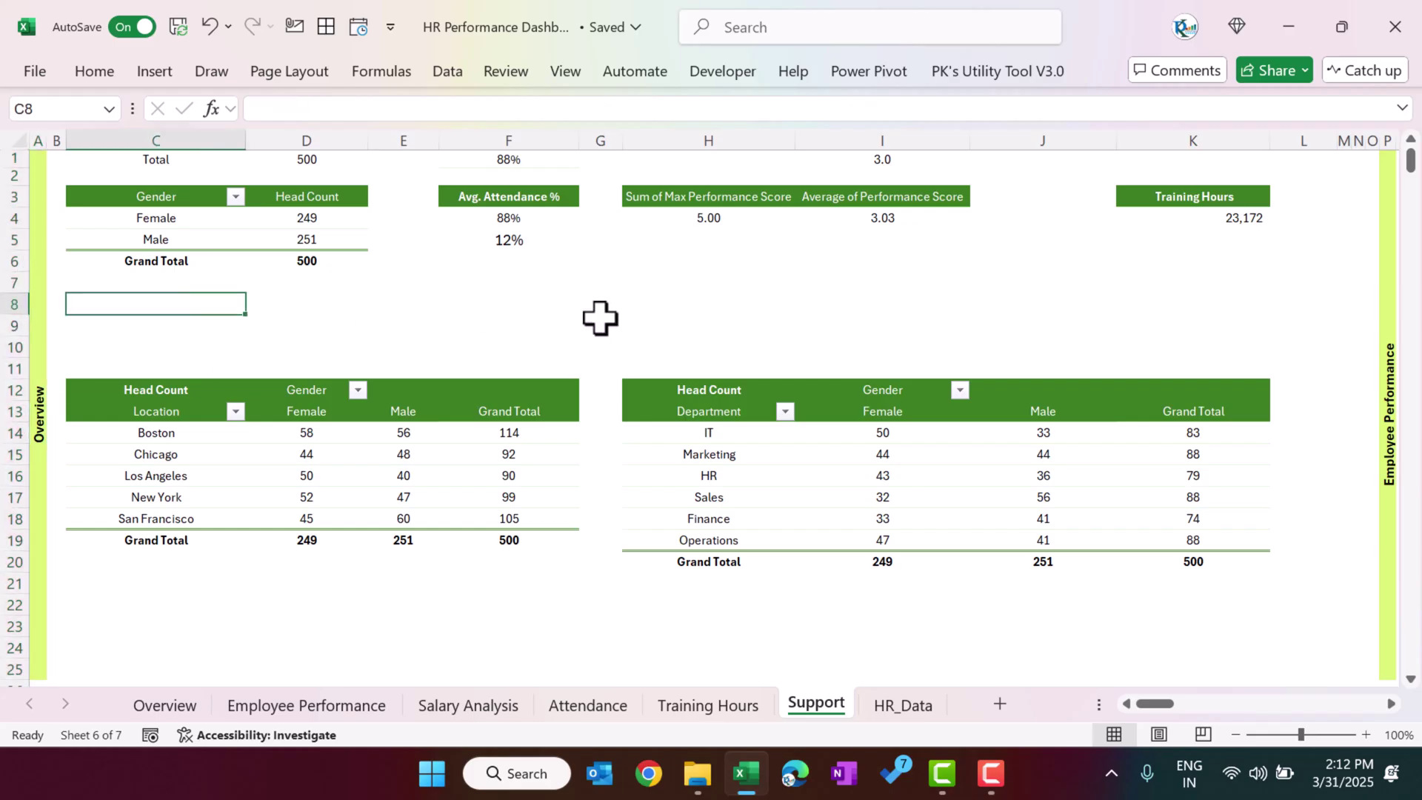
Examine the Support sheet's pivot tables in the sections from Employee Performance through Attendance and Training Hours.
left_click_drag(1159, 702, 1176, 710)
left_click(375, 420)
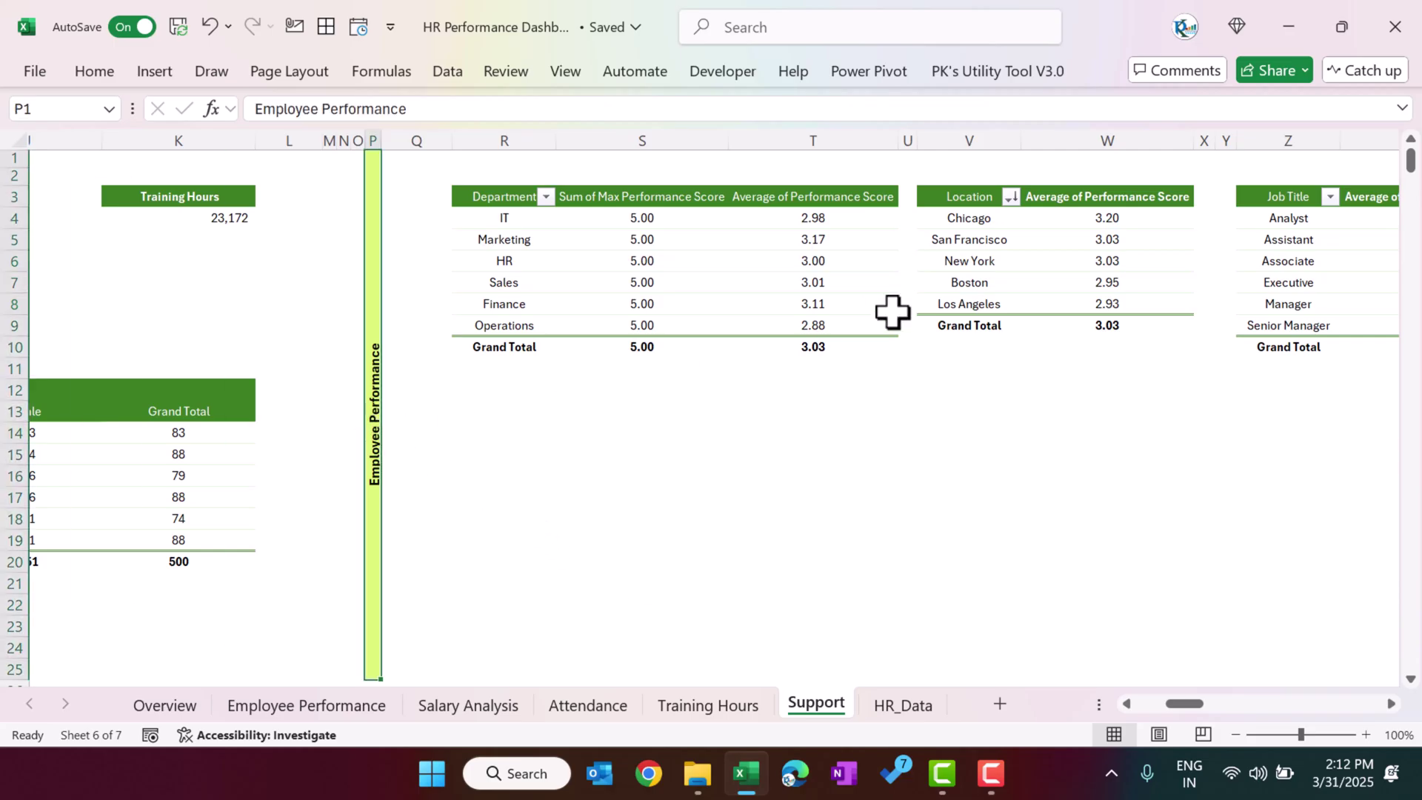
left_click_drag(1186, 705, 1329, 707)
left_click(955, 465)
left_click(547, 454)
left_click(585, 456)
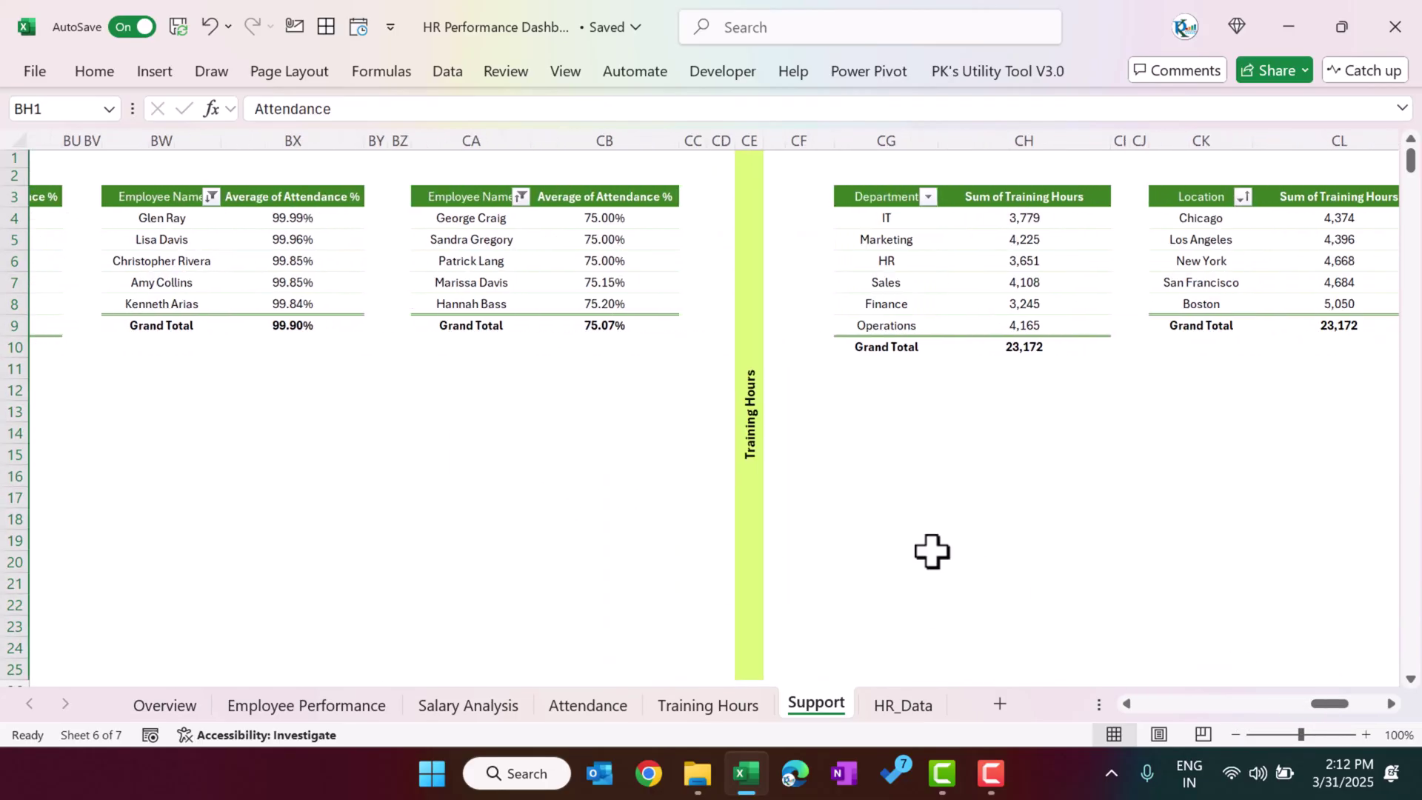
left_click(757, 454)
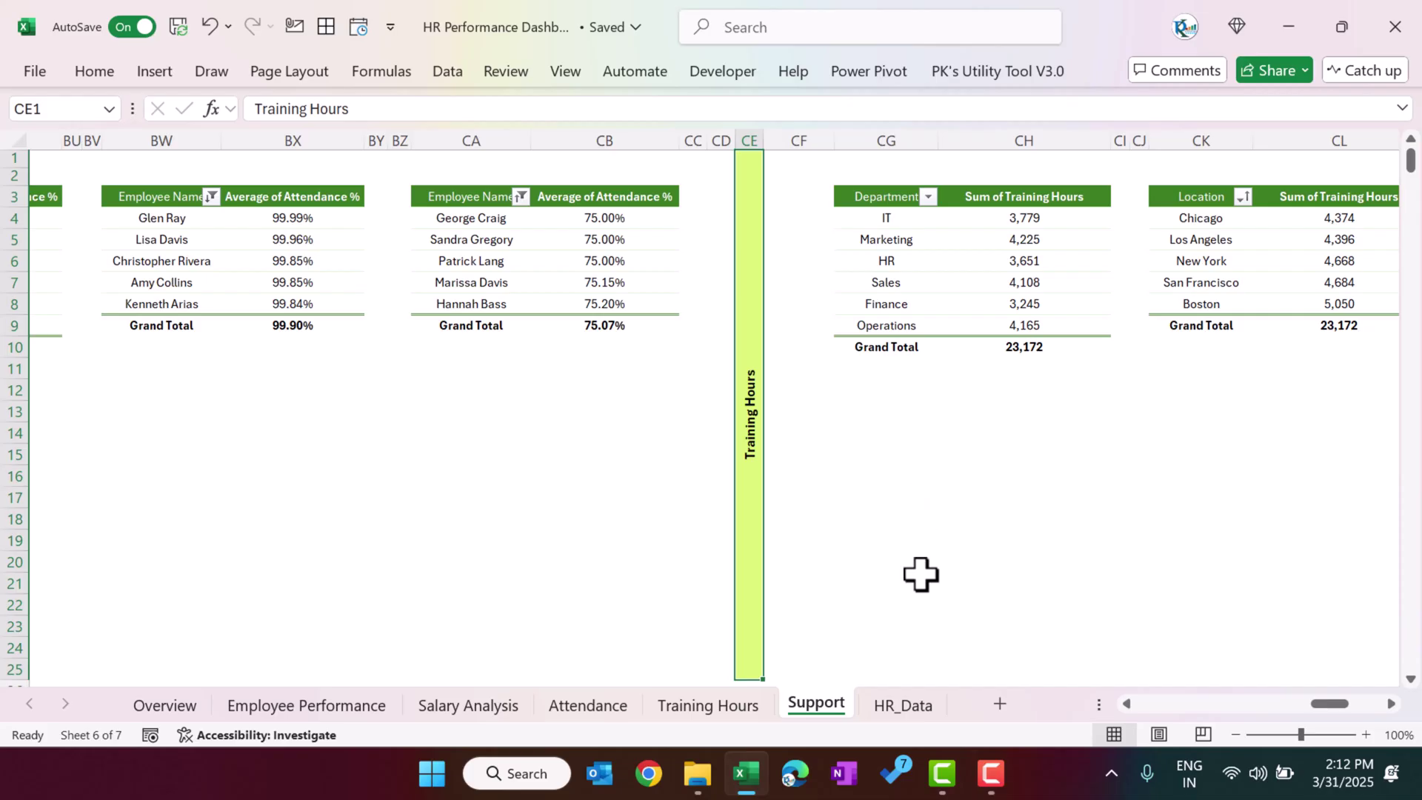
Open the HR_Data sheet and examine the employee source table back to its Employee ID column.
left_click(893, 707)
left_click(516, 271)
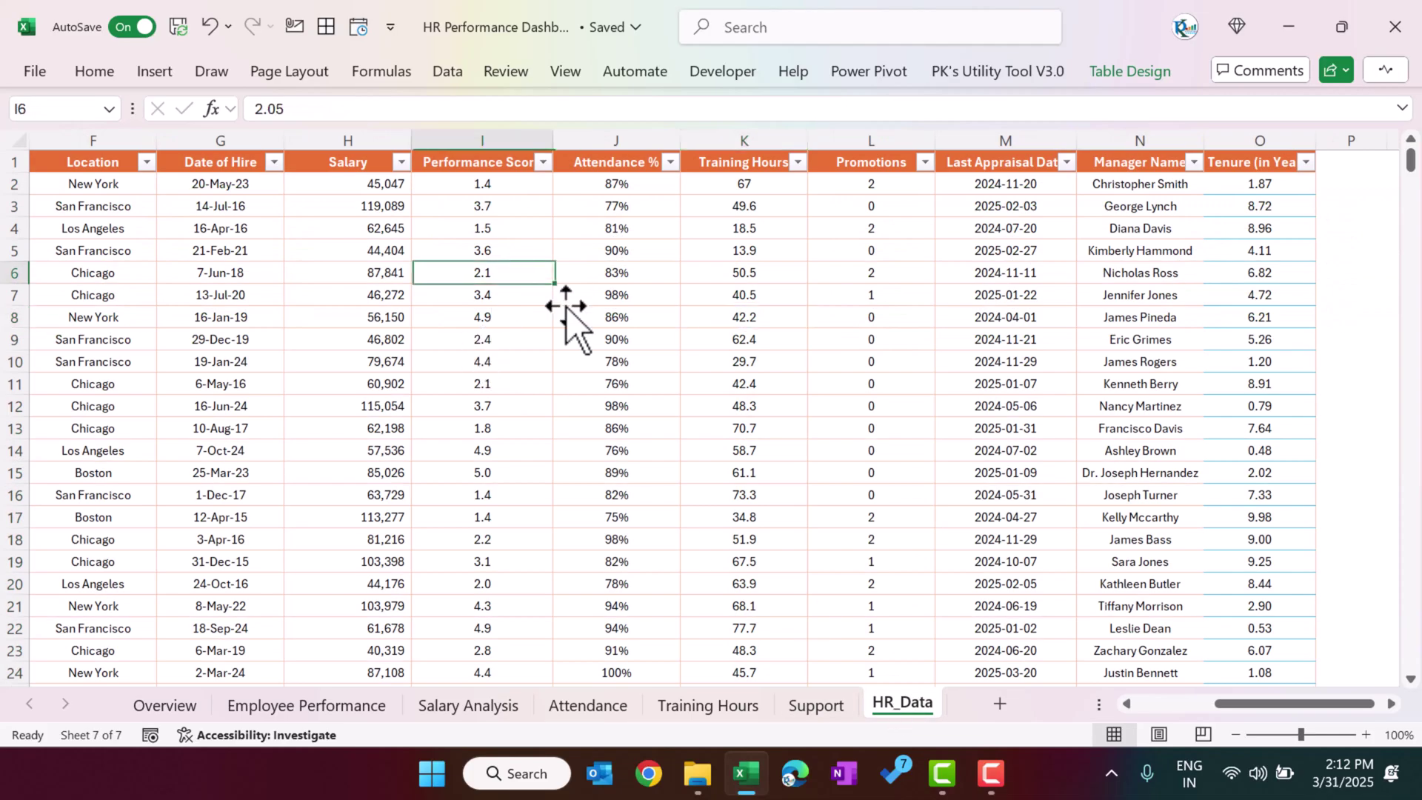
left_click_drag(1292, 703, 1203, 704)
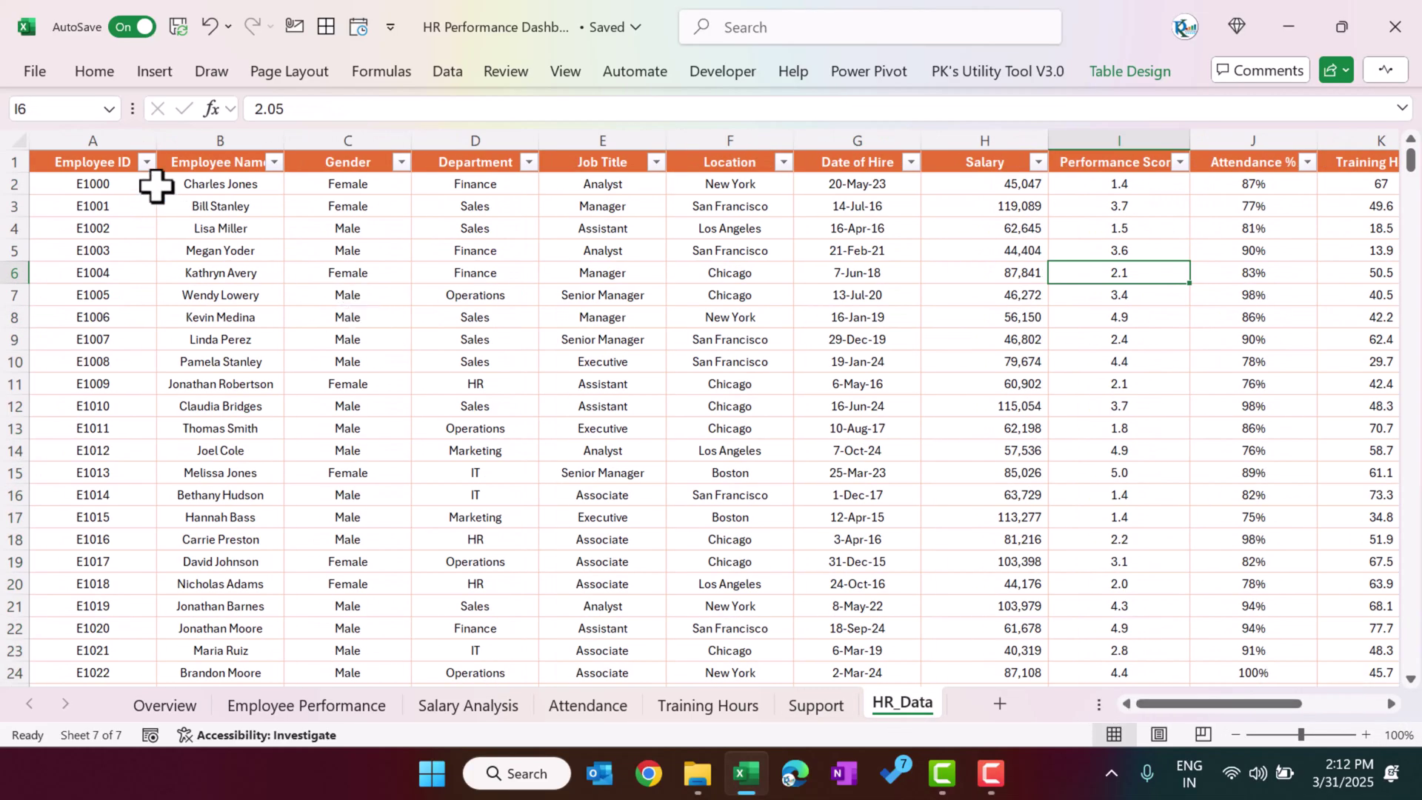
Examine the HR_Data source table column by column, from Employee ID through Performance Score.
left_click(115, 125)
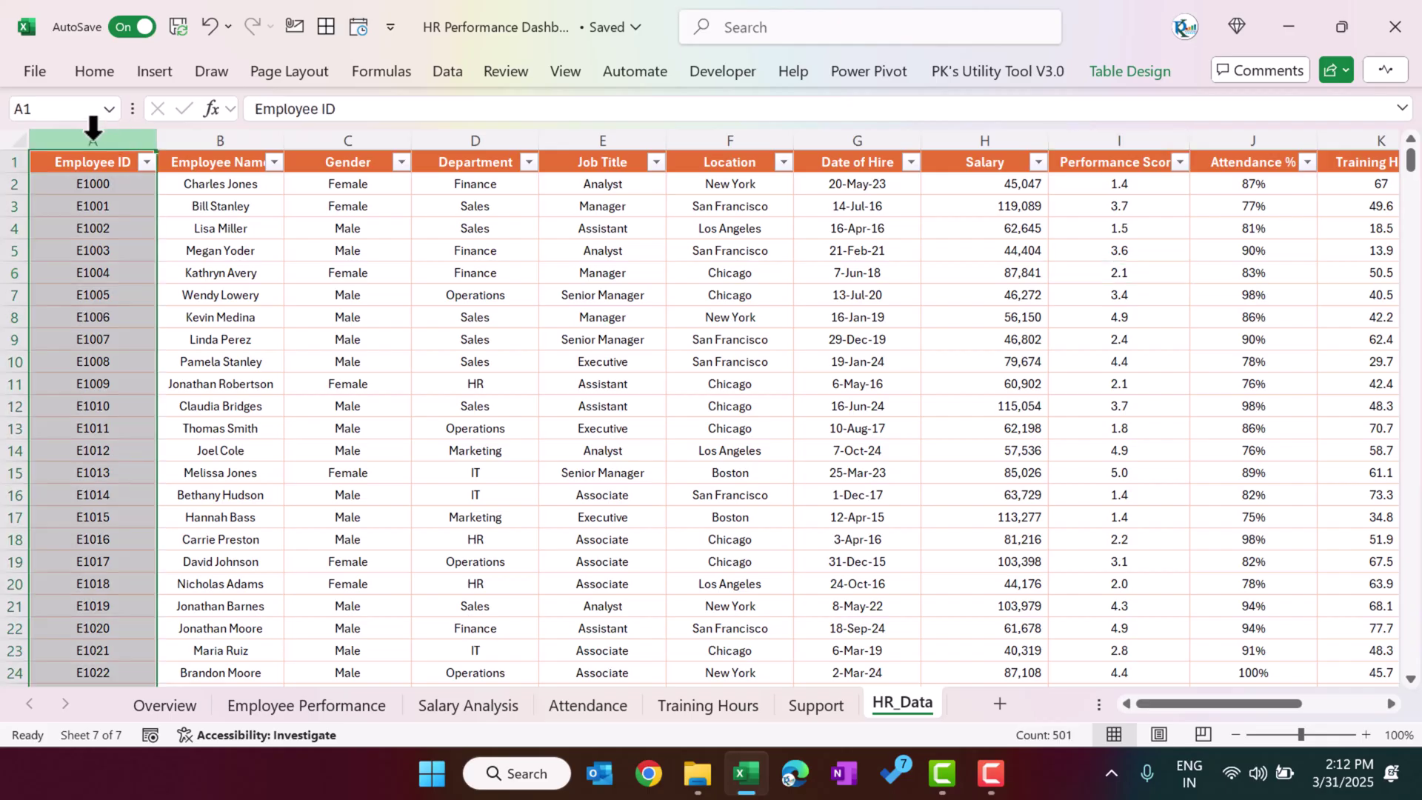
left_click(222, 123)
left_click(342, 123)
left_click(475, 126)
left_click(597, 126)
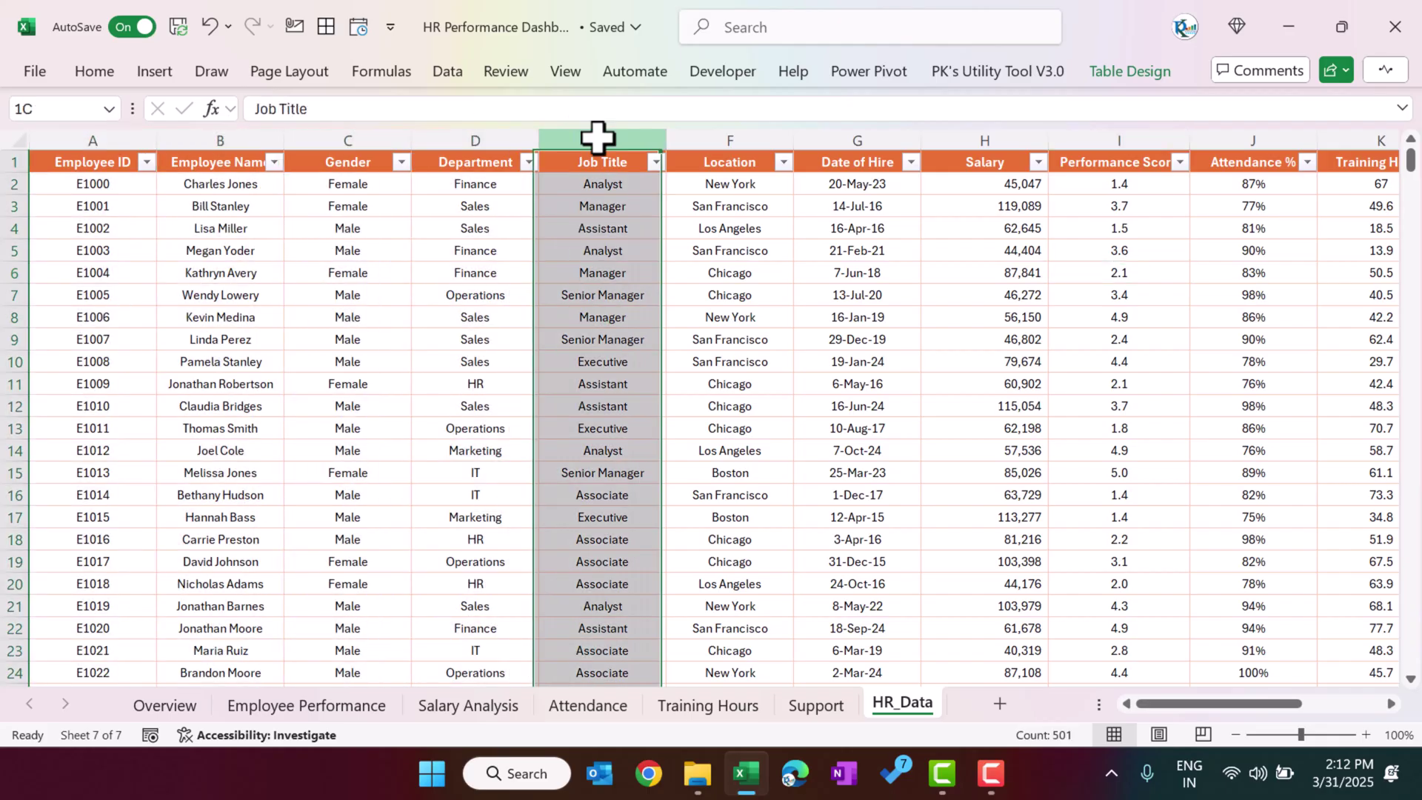
left_click(728, 126)
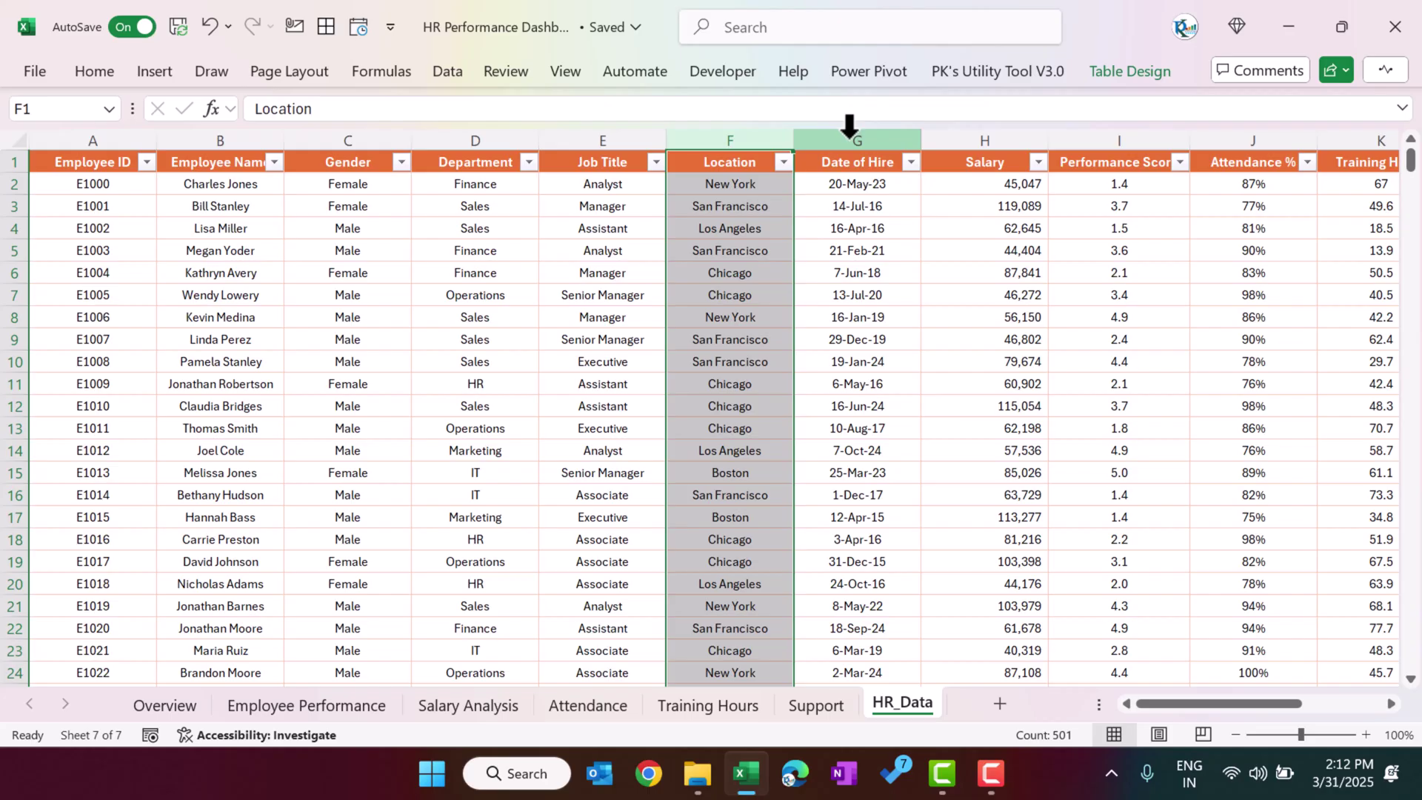
left_click(849, 126)
left_click(949, 126)
left_click(1124, 134)
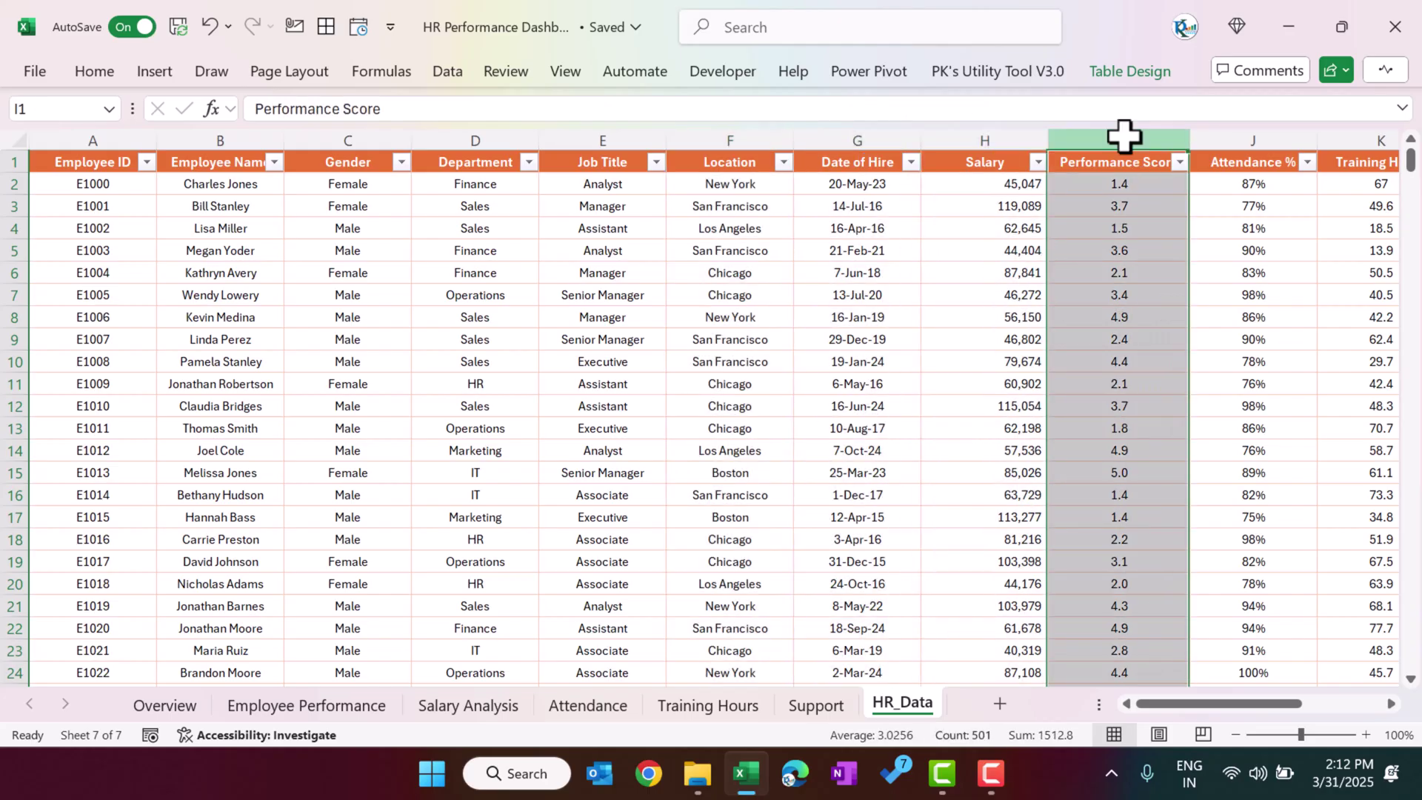
Examine the source columns from Attendance % through Tenure (in Years), including the tenure formula in cell O2.
left_click_drag(1229, 704, 1316, 704)
left_click(644, 135)
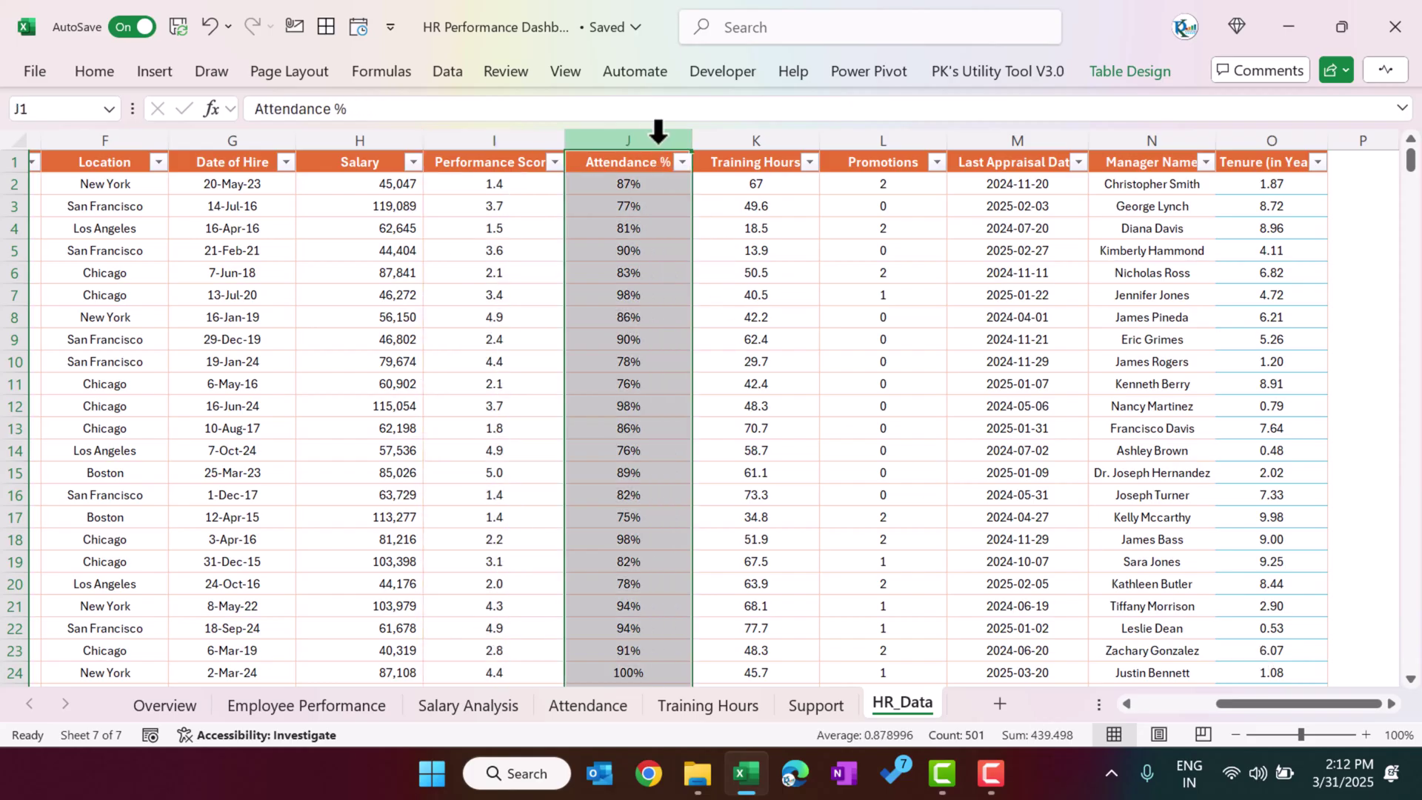
left_click(755, 135)
left_click(875, 135)
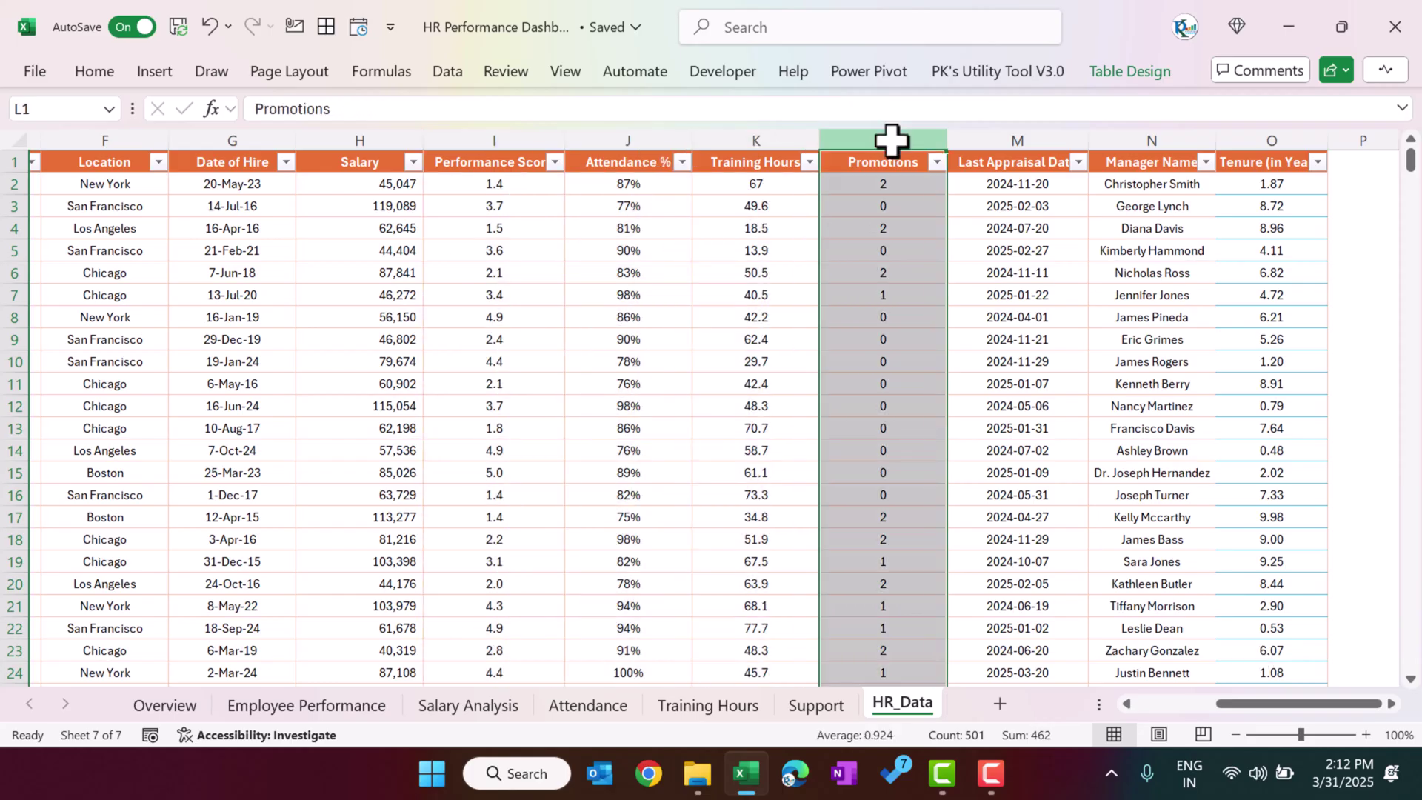
left_click(1020, 135)
left_click(1159, 137)
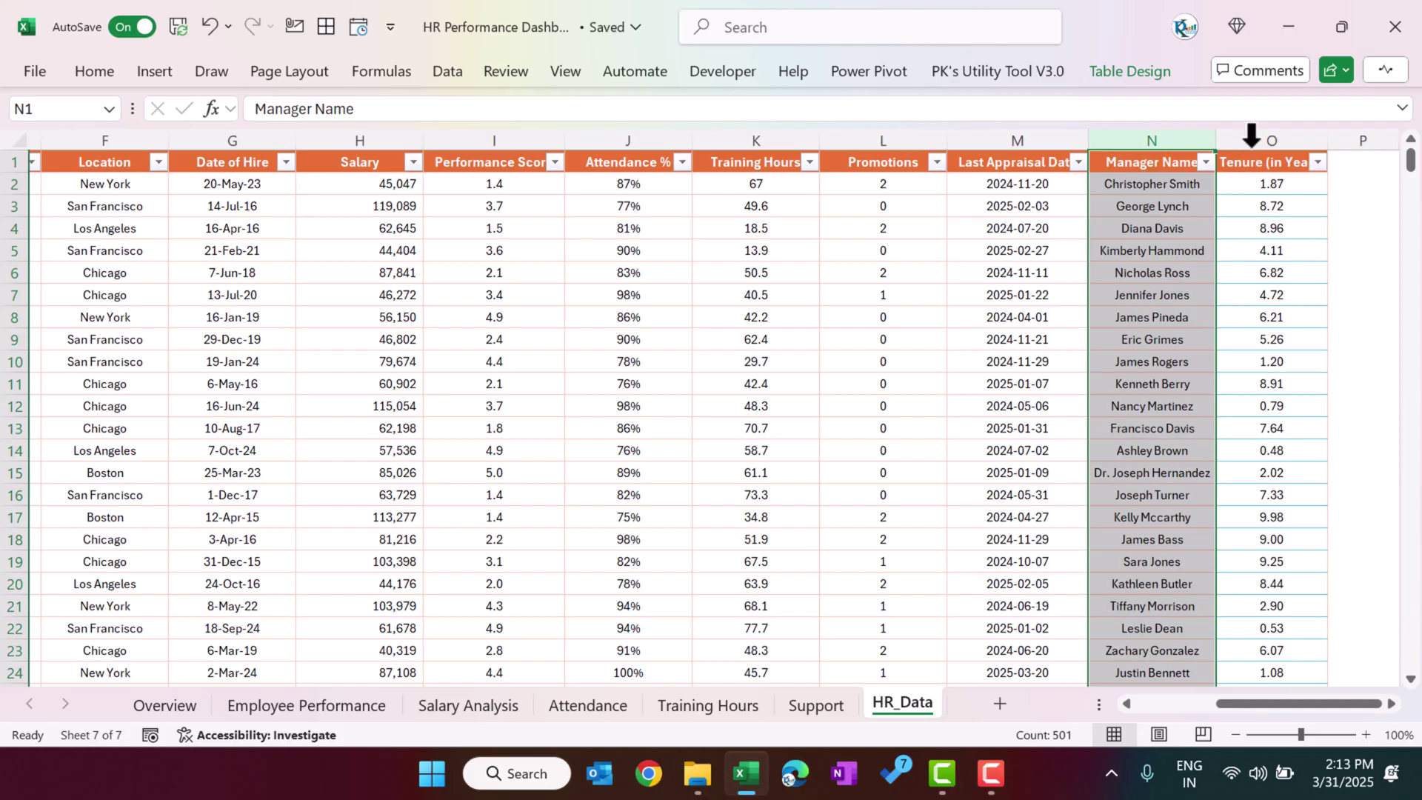
left_click(1249, 136)
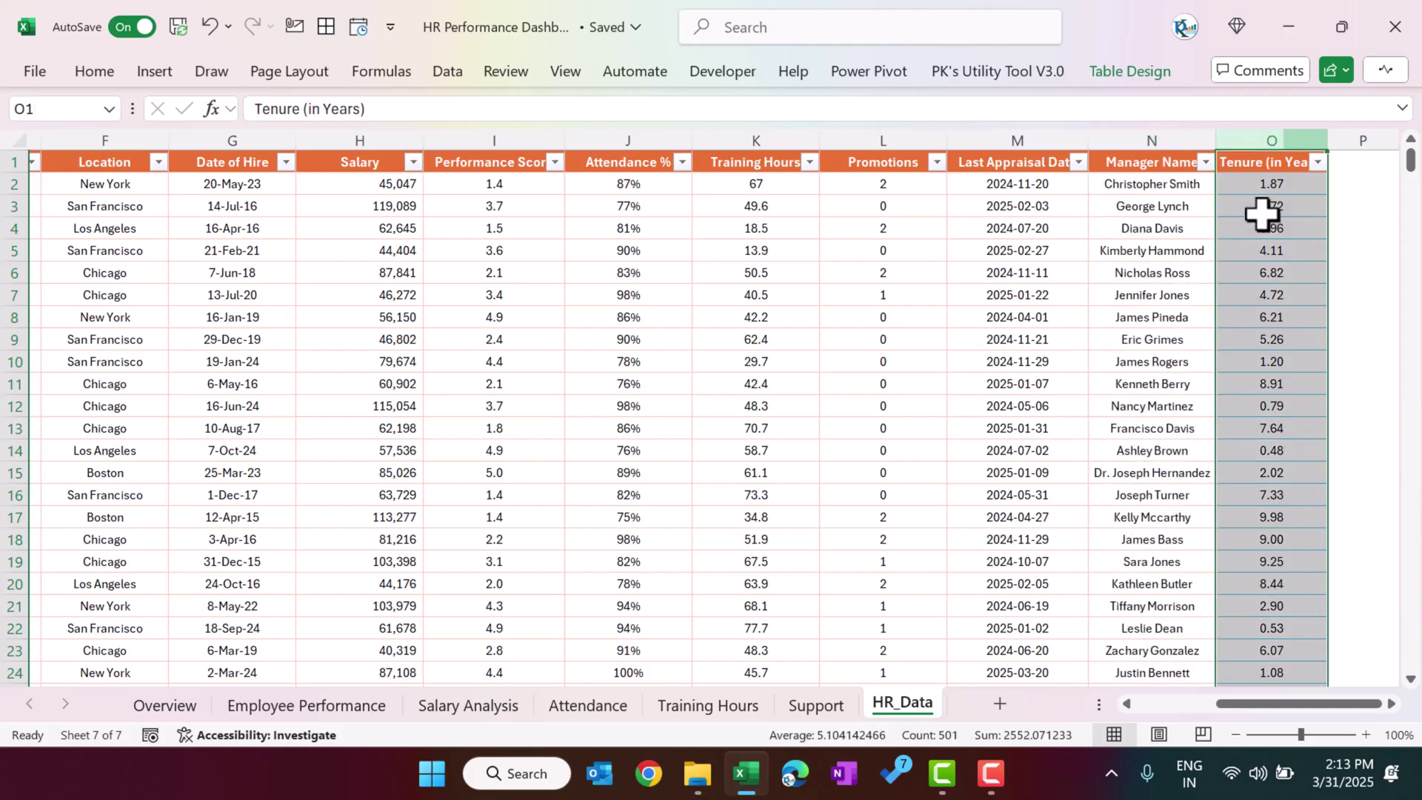
left_click(1278, 190)
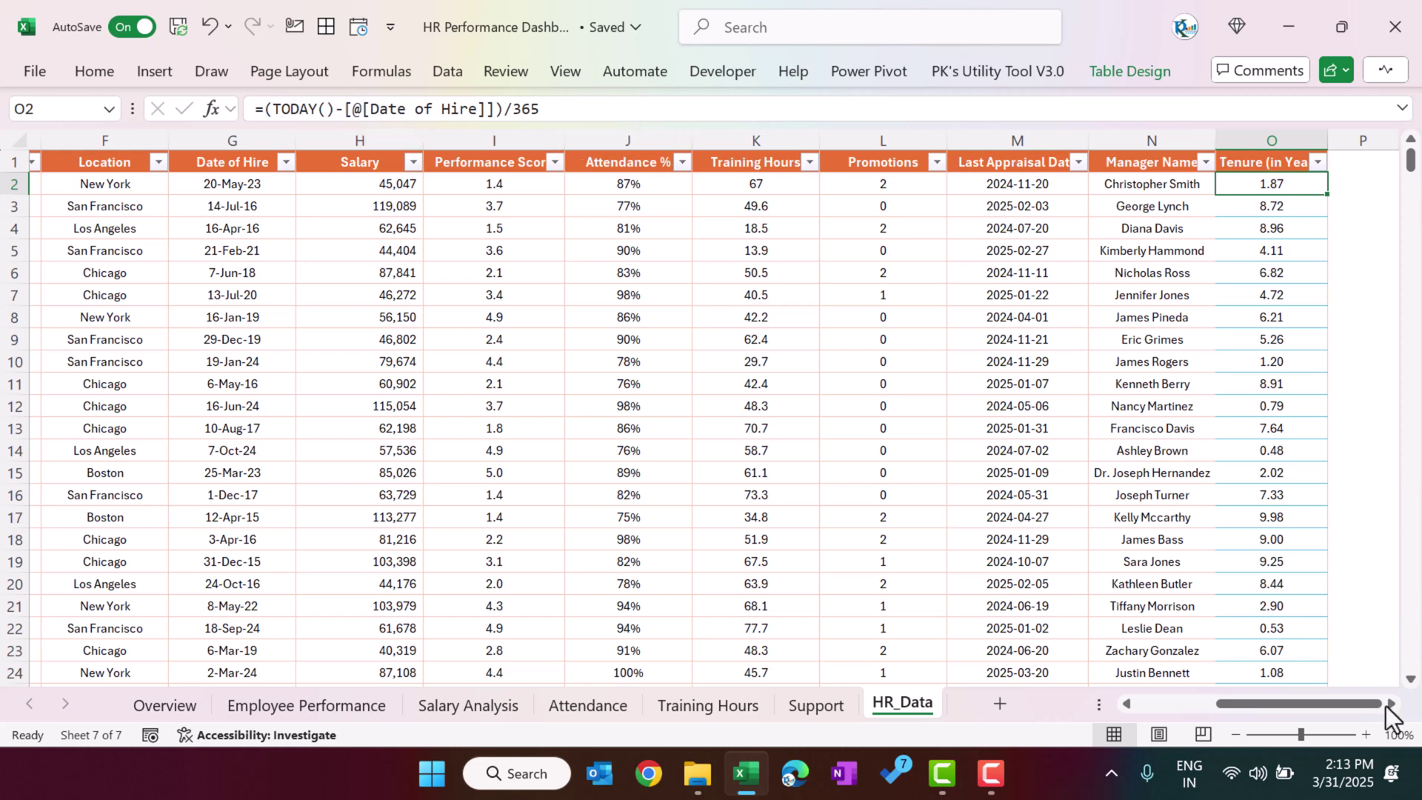
left_click_drag(1317, 704, 1118, 705)
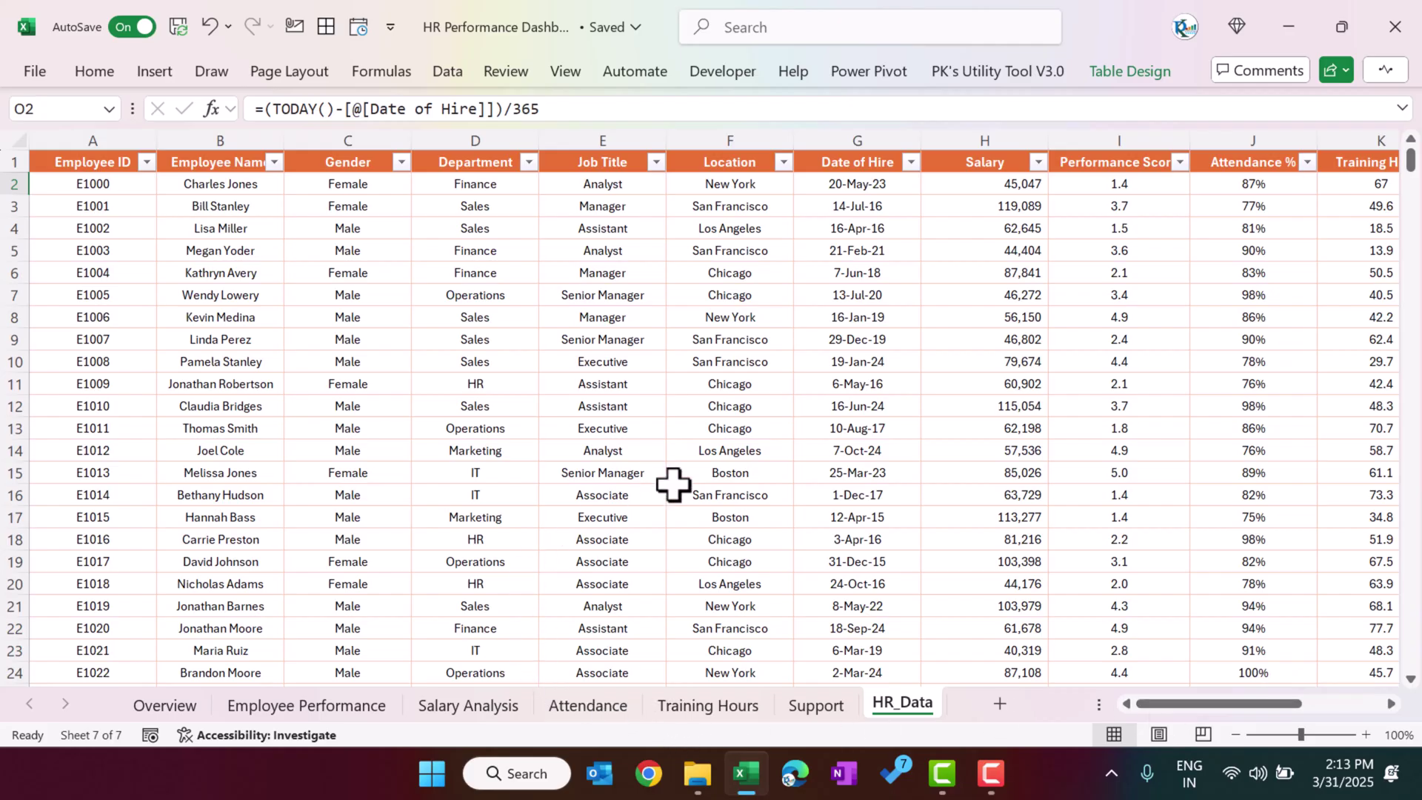
Go through the sheets from Overview to Support, and review the employee rows on HR_Data again.
left_click(158, 716)
left_click(280, 707)
left_click(468, 707)
left_click(588, 707)
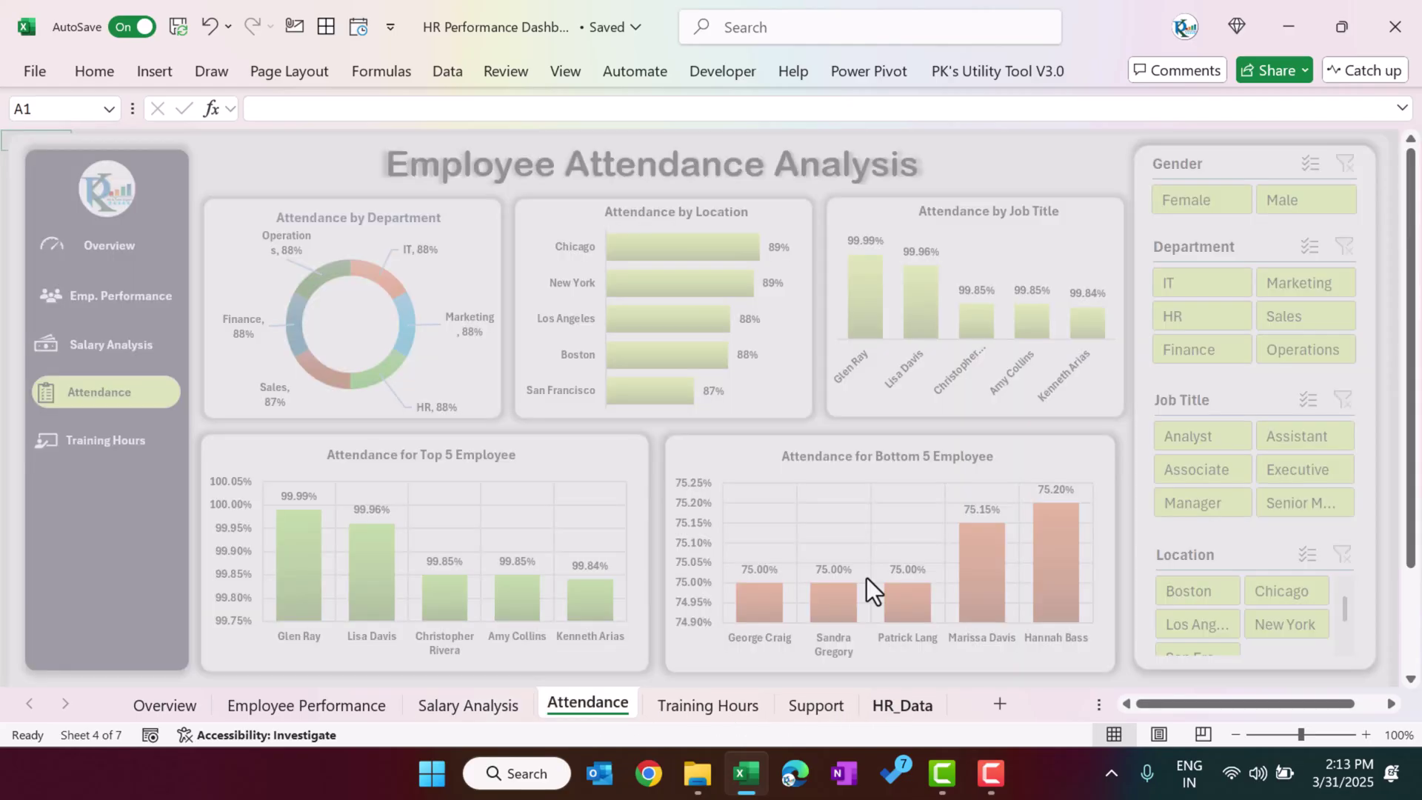
key("ctrl+Page_Down")
key("ctrl+Page_Down")
key("ctrl+Page_Down")
scroll(530, 503, "down", 5)
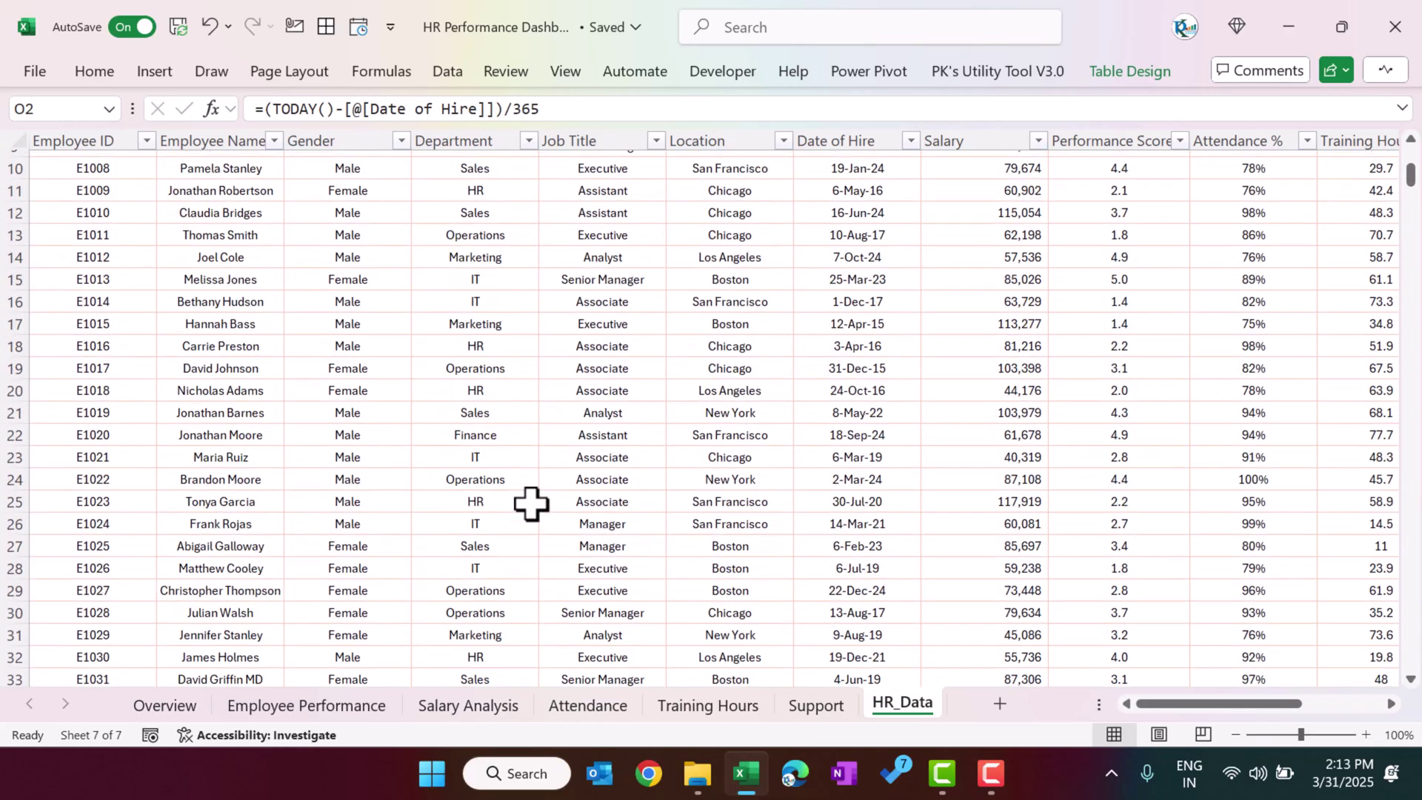
scroll(531, 503, "up", 6)
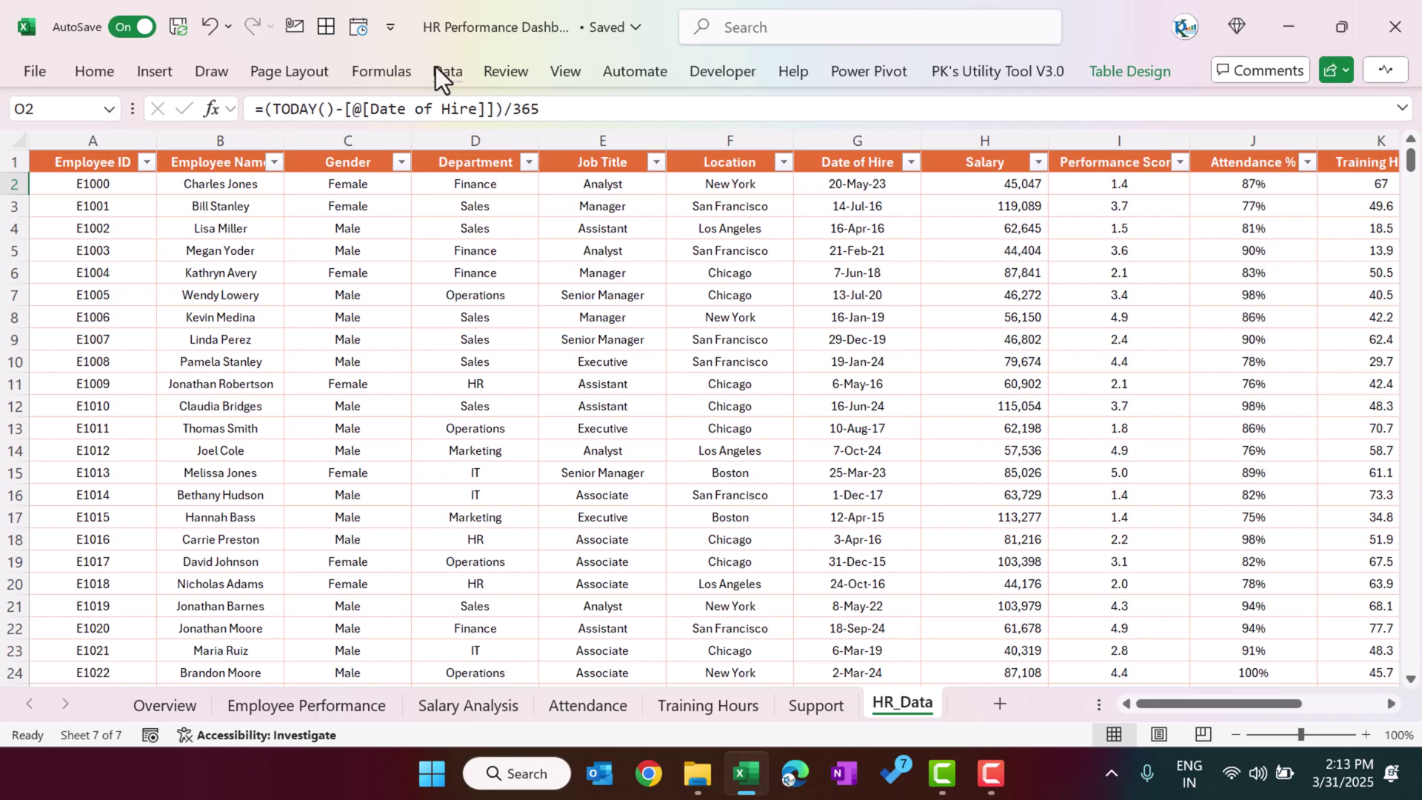
Locate the Refresh All command for the workbook's data, and return to the Date of Hire entries on HR_Data.
left_click(446, 74)
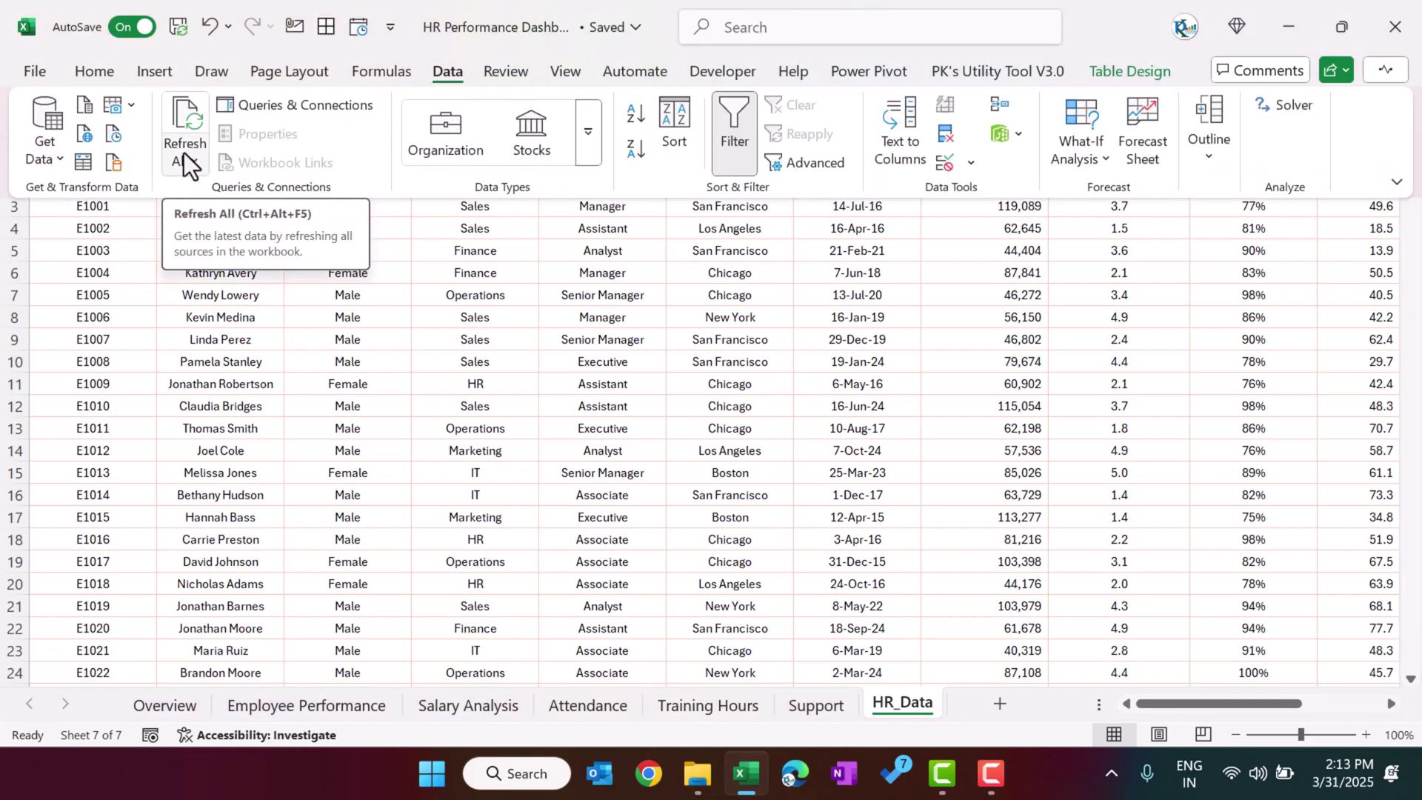
left_click(170, 705)
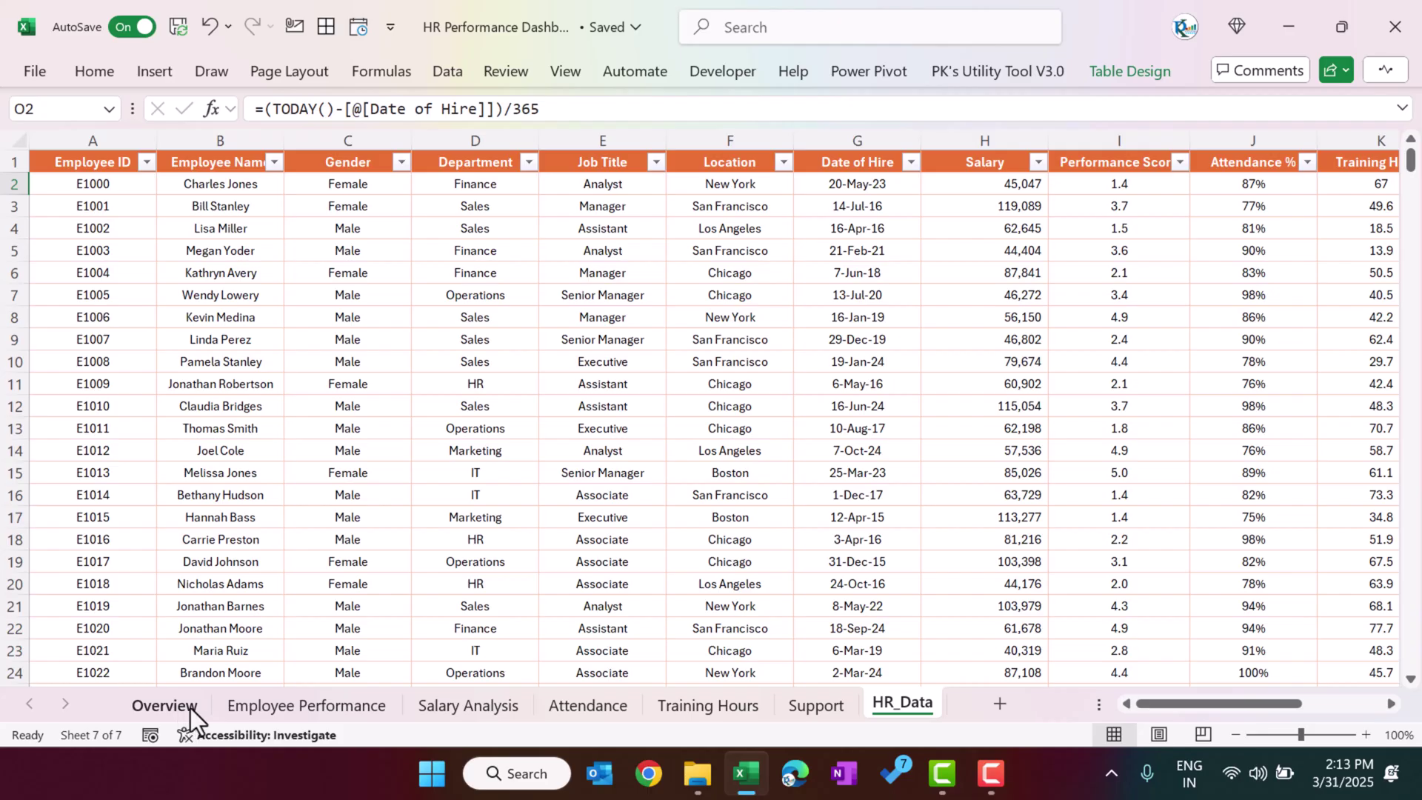
left_click(859, 472)
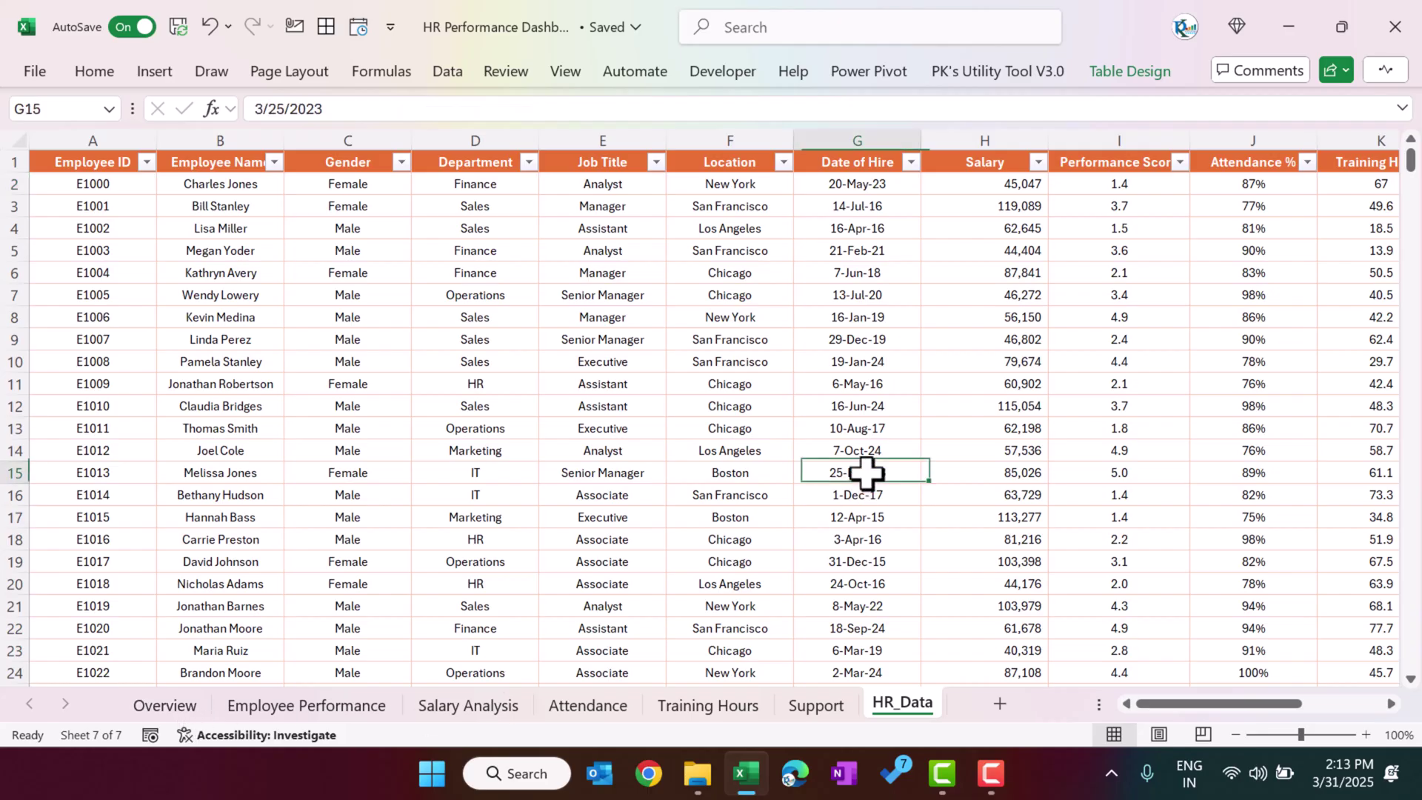
left_click(846, 296)
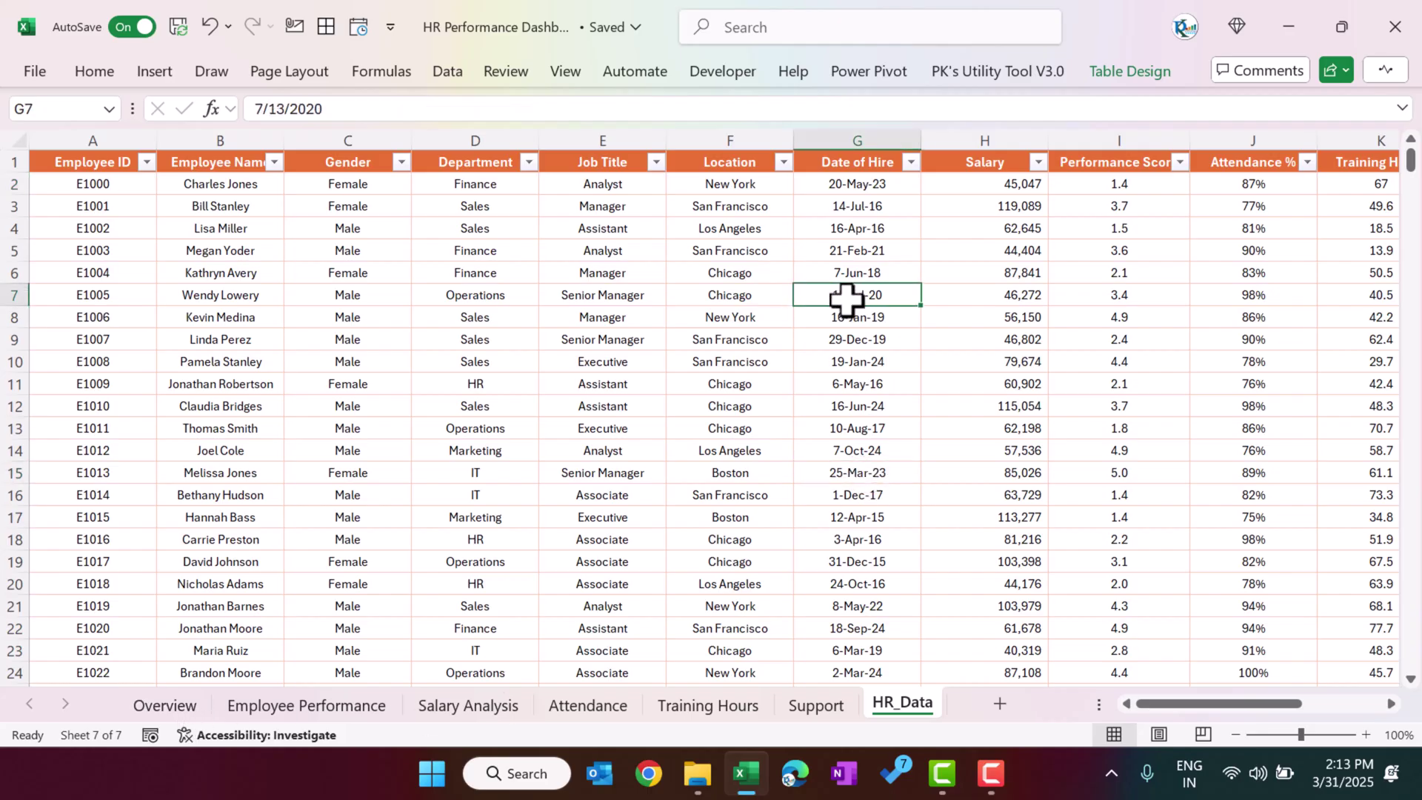
Open the Overview sheet and remove its sheet protection.
left_click(165, 704)
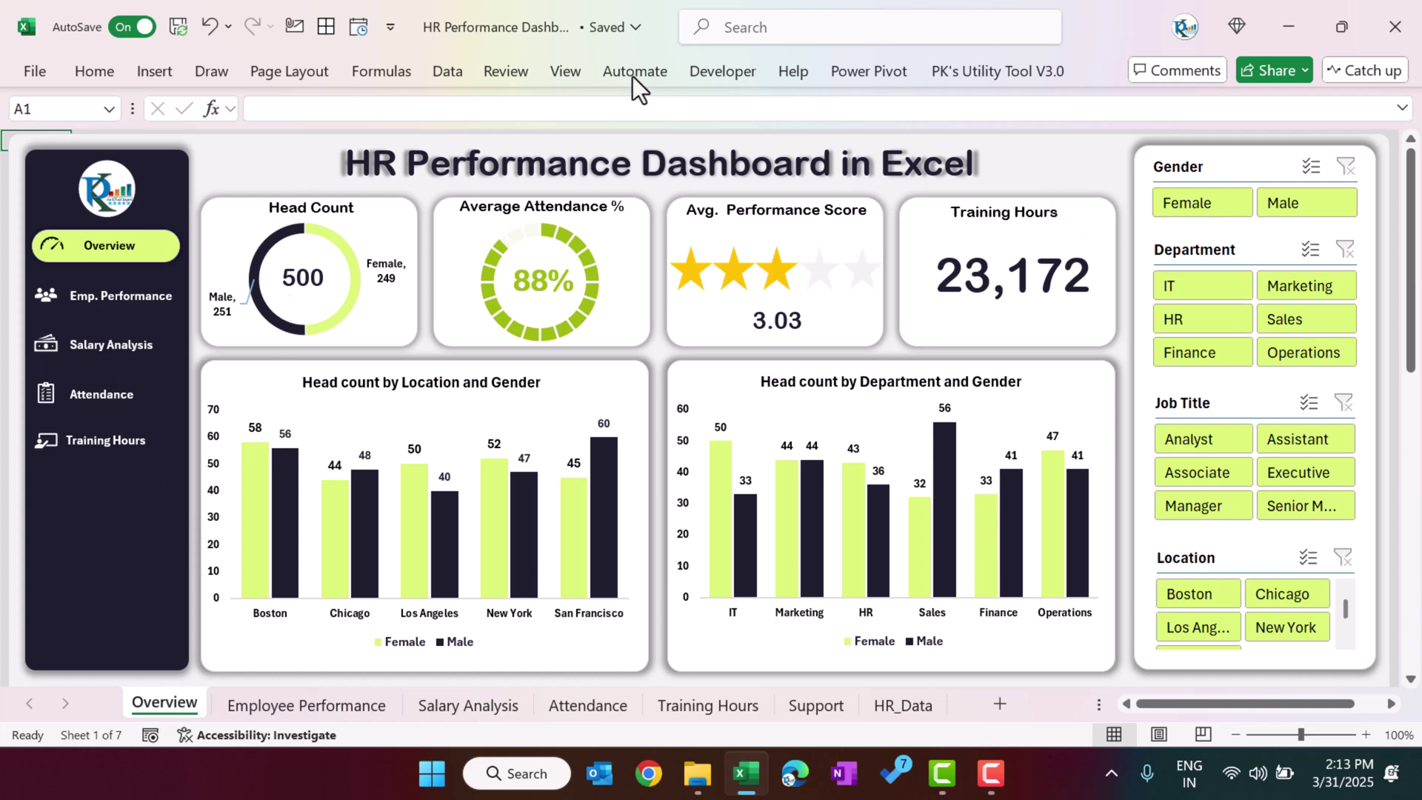
left_click(506, 72)
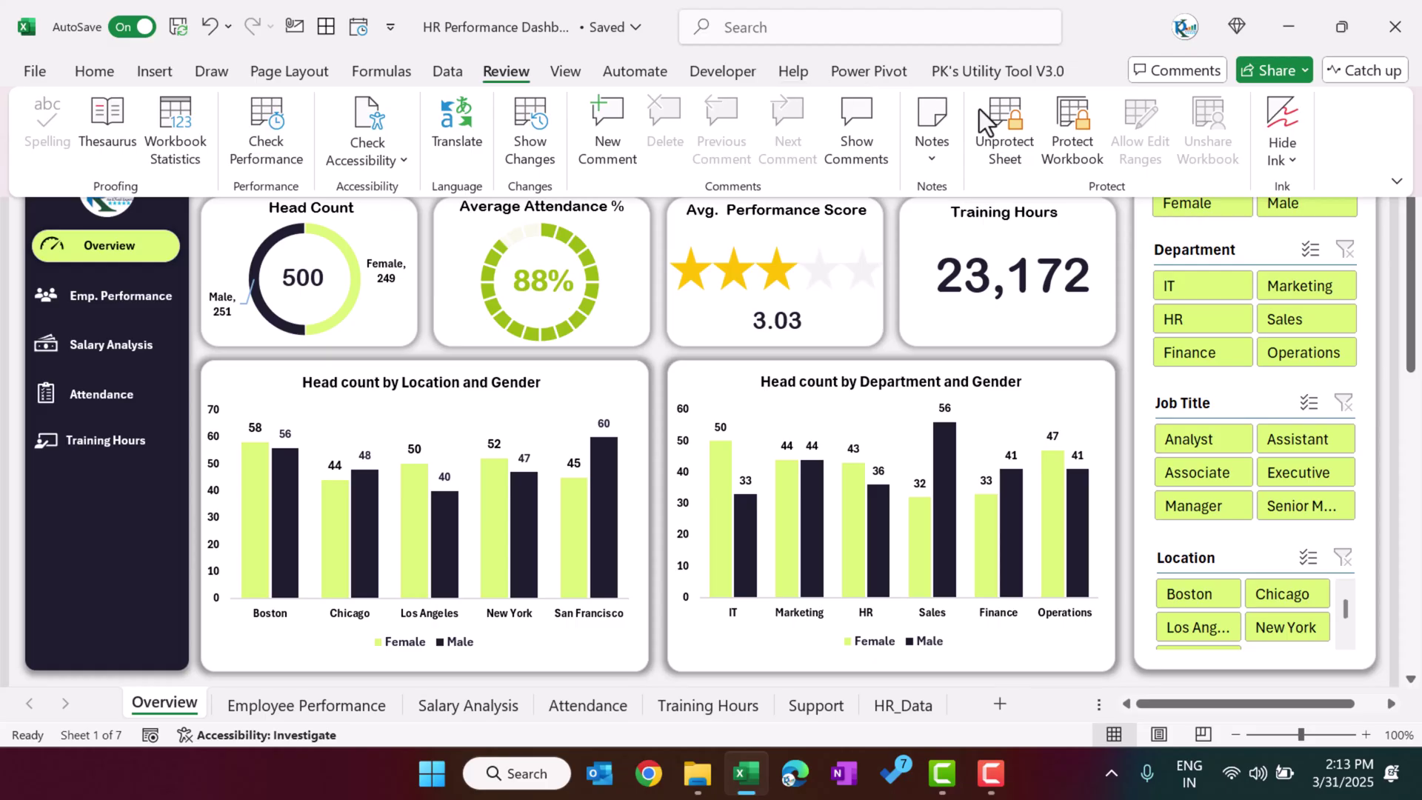
left_click(1005, 141)
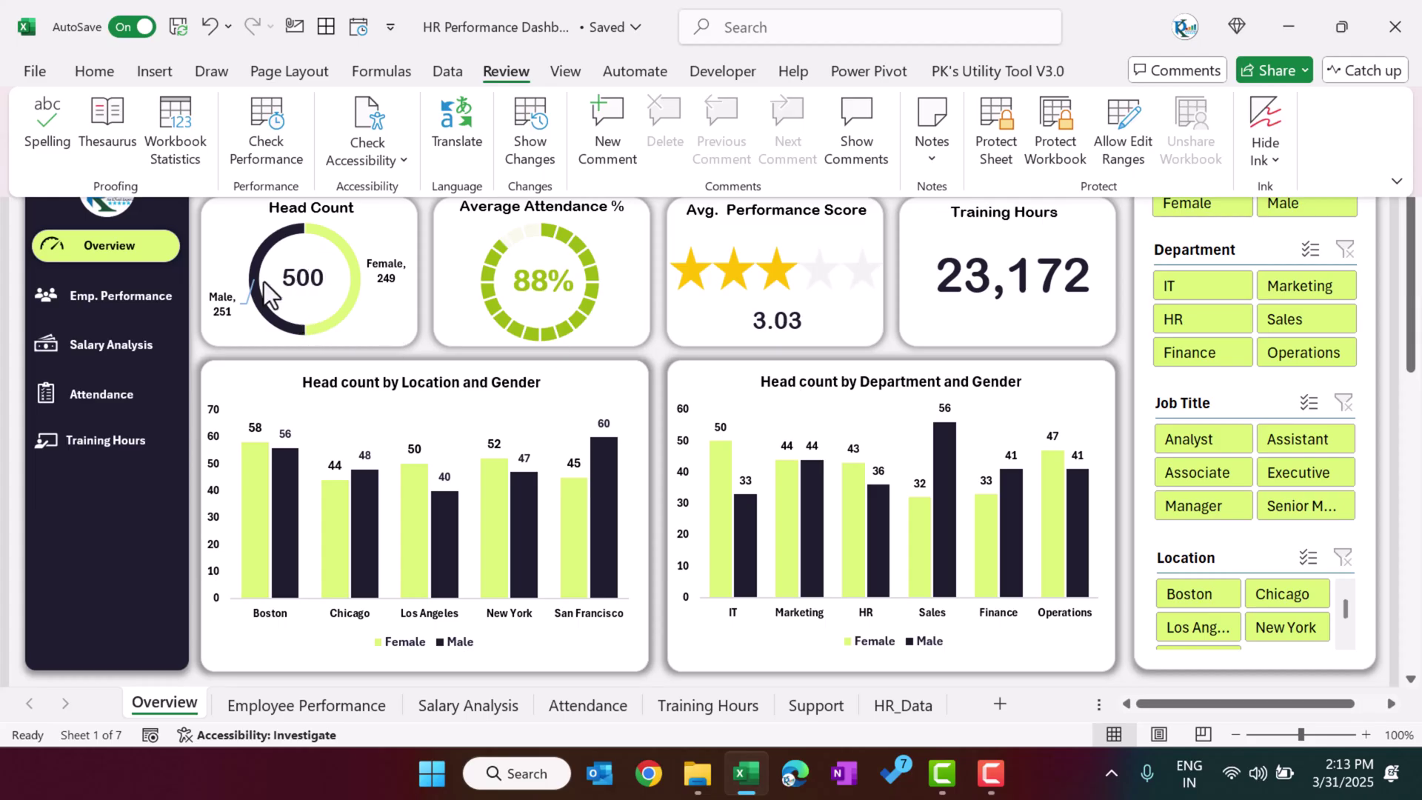
left_click(198, 359)
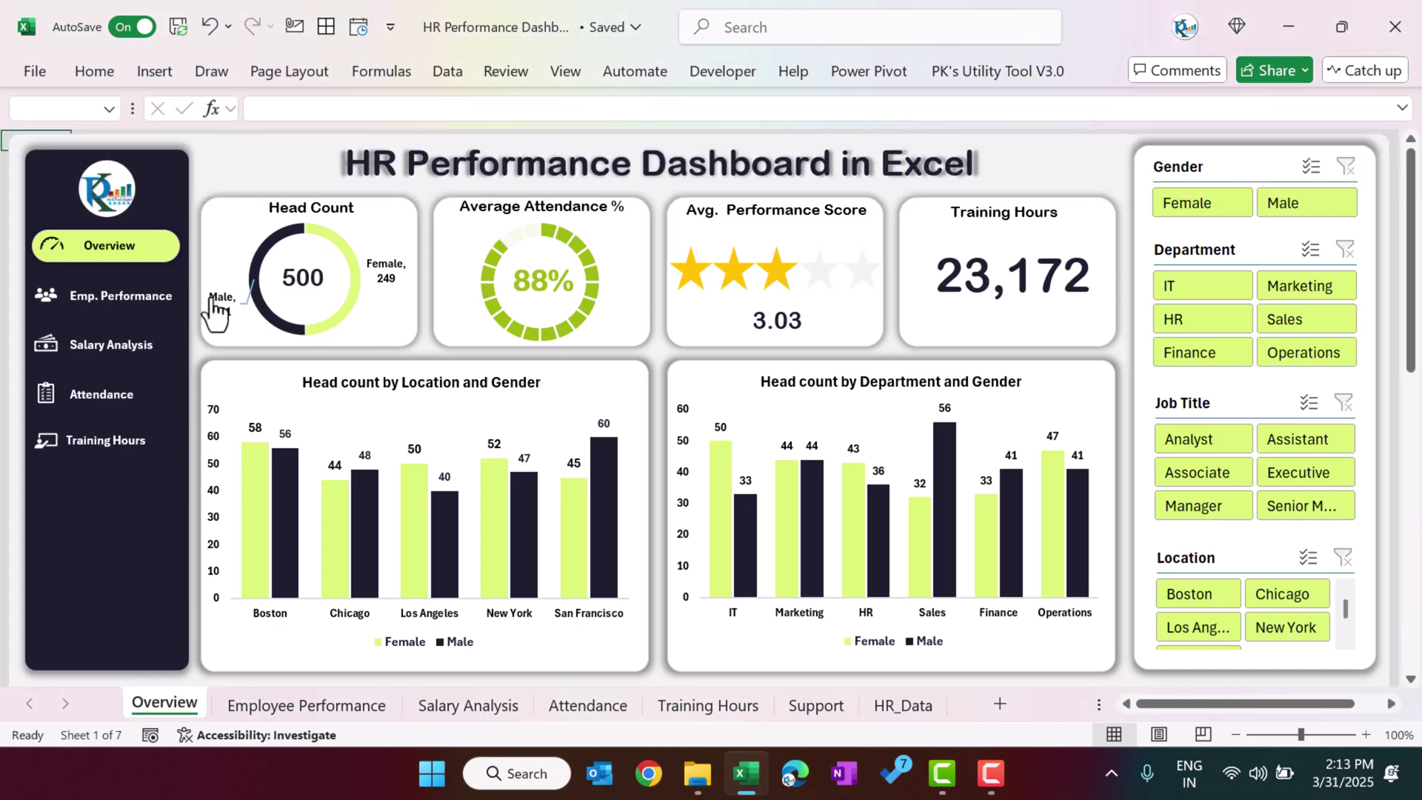
Move the full-page background rectangle down below the dashboard, and shift the dark navigation panel slightly down.
left_click(229, 161)
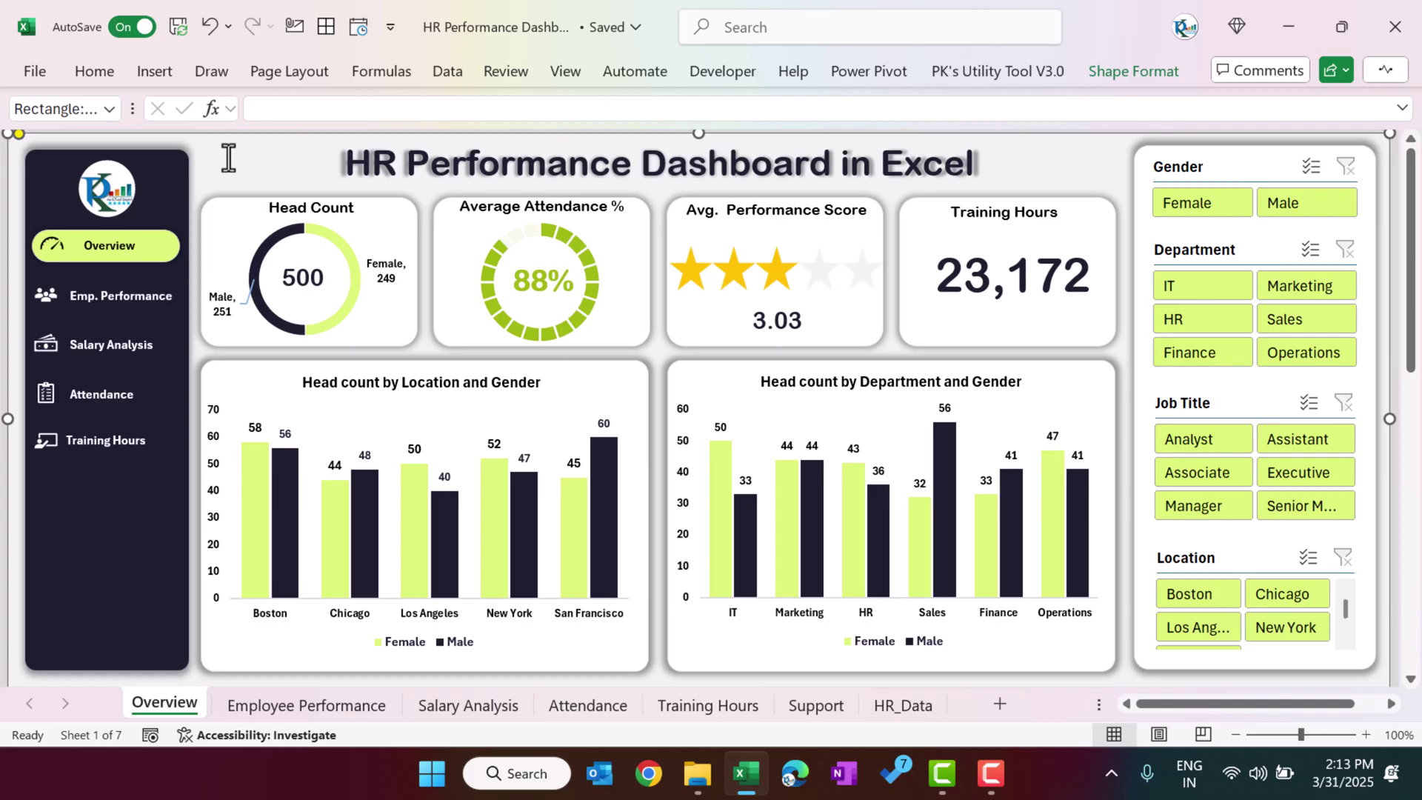
left_click_drag(215, 156, 340, 653)
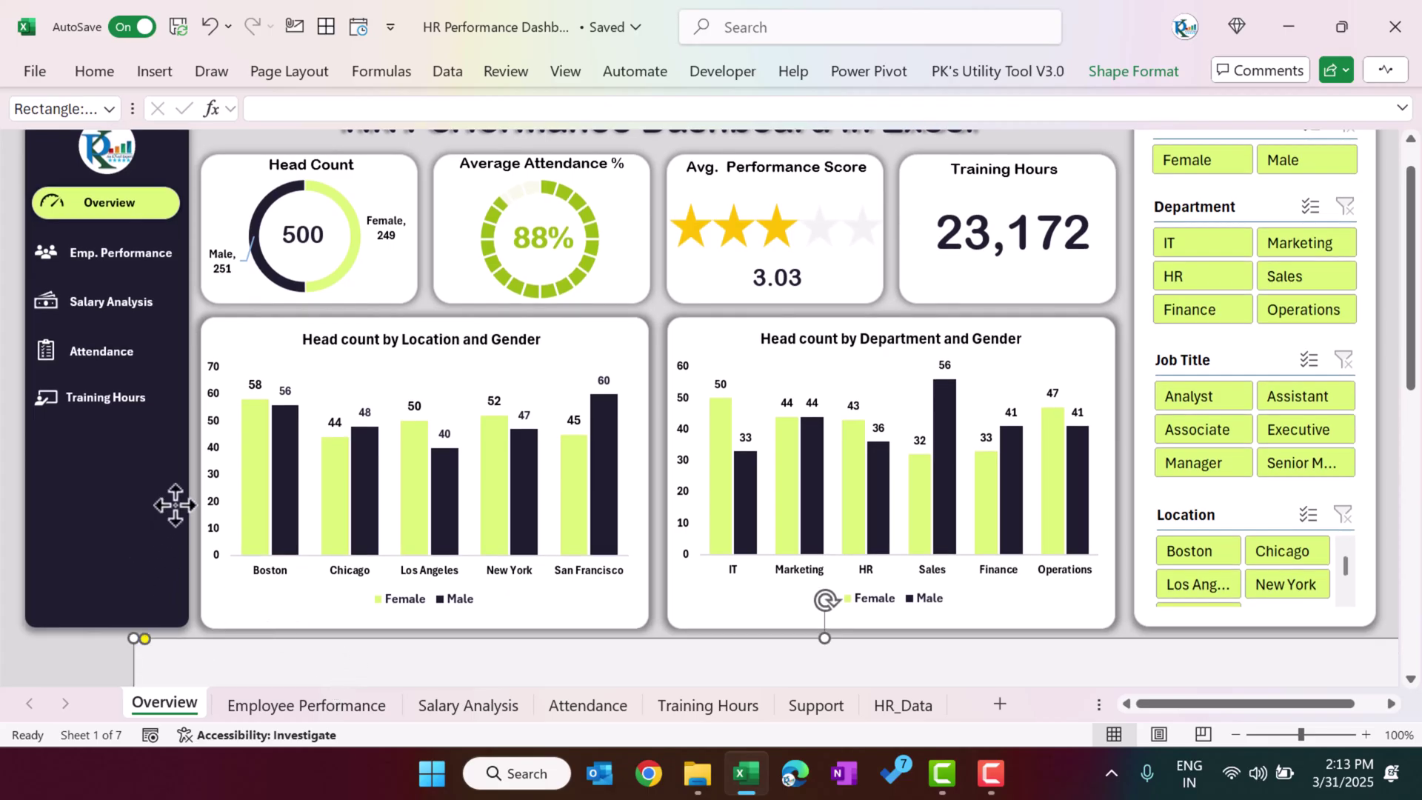
mouse_move(180, 493)
left_mouse_down()
mouse_move(349, 571)
mouse_move(375, 565)
mouse_move(210, 517)
mouse_move(160, 525)
mouse_move(176, 518)
left_mouse_up()
Move the Training Hours navigation label down, away from its icon, and select the dark panel behind it.
left_click(127, 397)
right_click(127, 397)
key("Escape")
left_click_drag(145, 419, 159, 473)
right_click(46, 404)
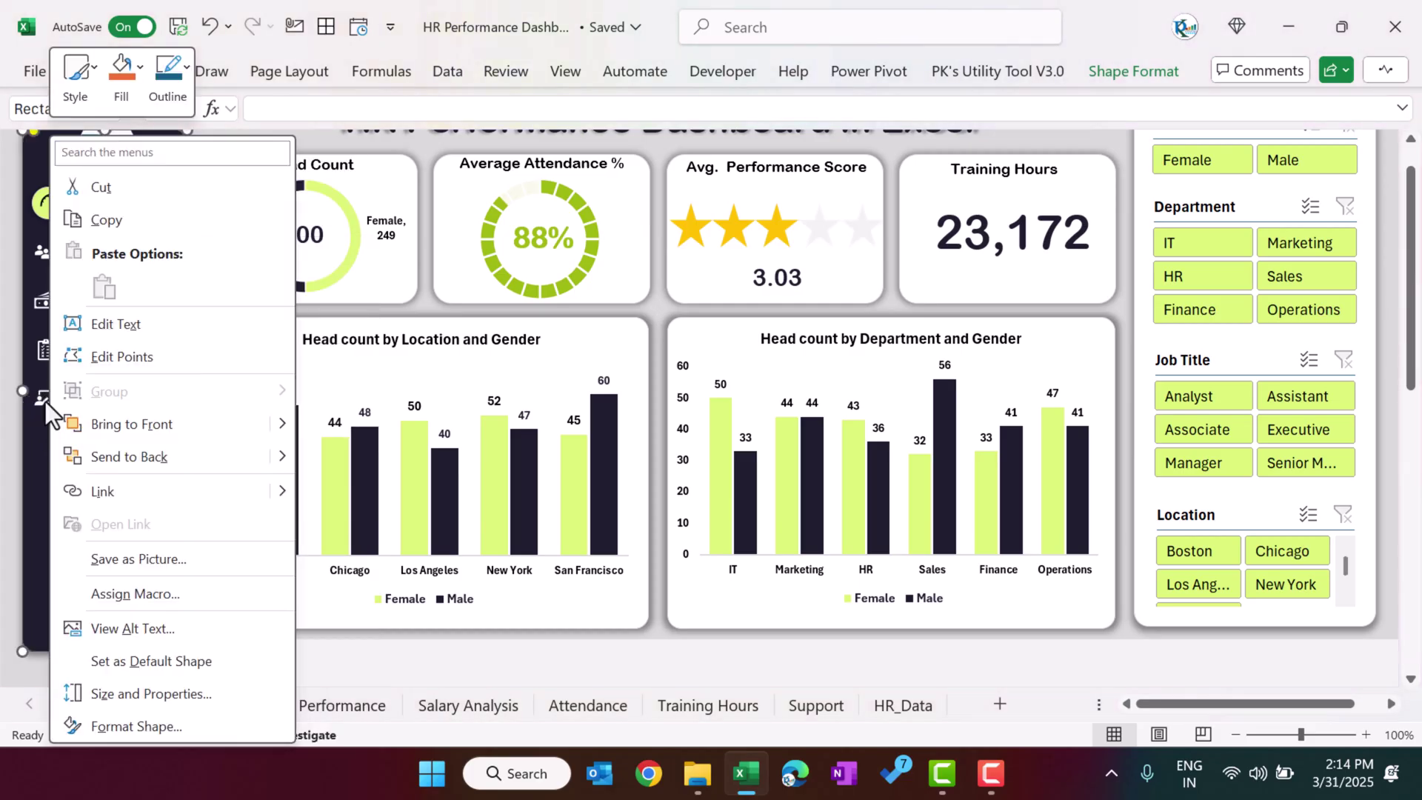
key("Escape")
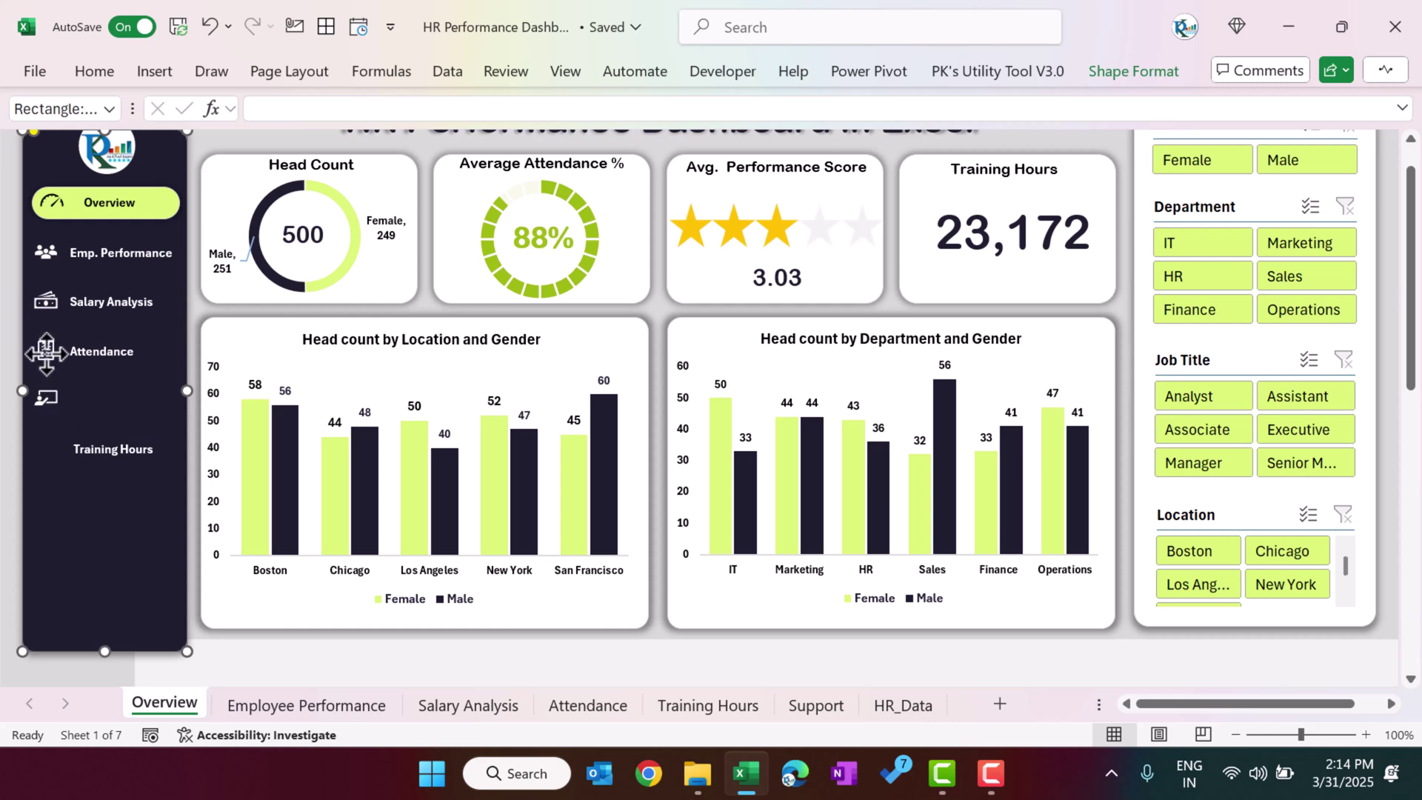
View the illustration options for inserting shapes and icons into the dashboard.
left_click(168, 71)
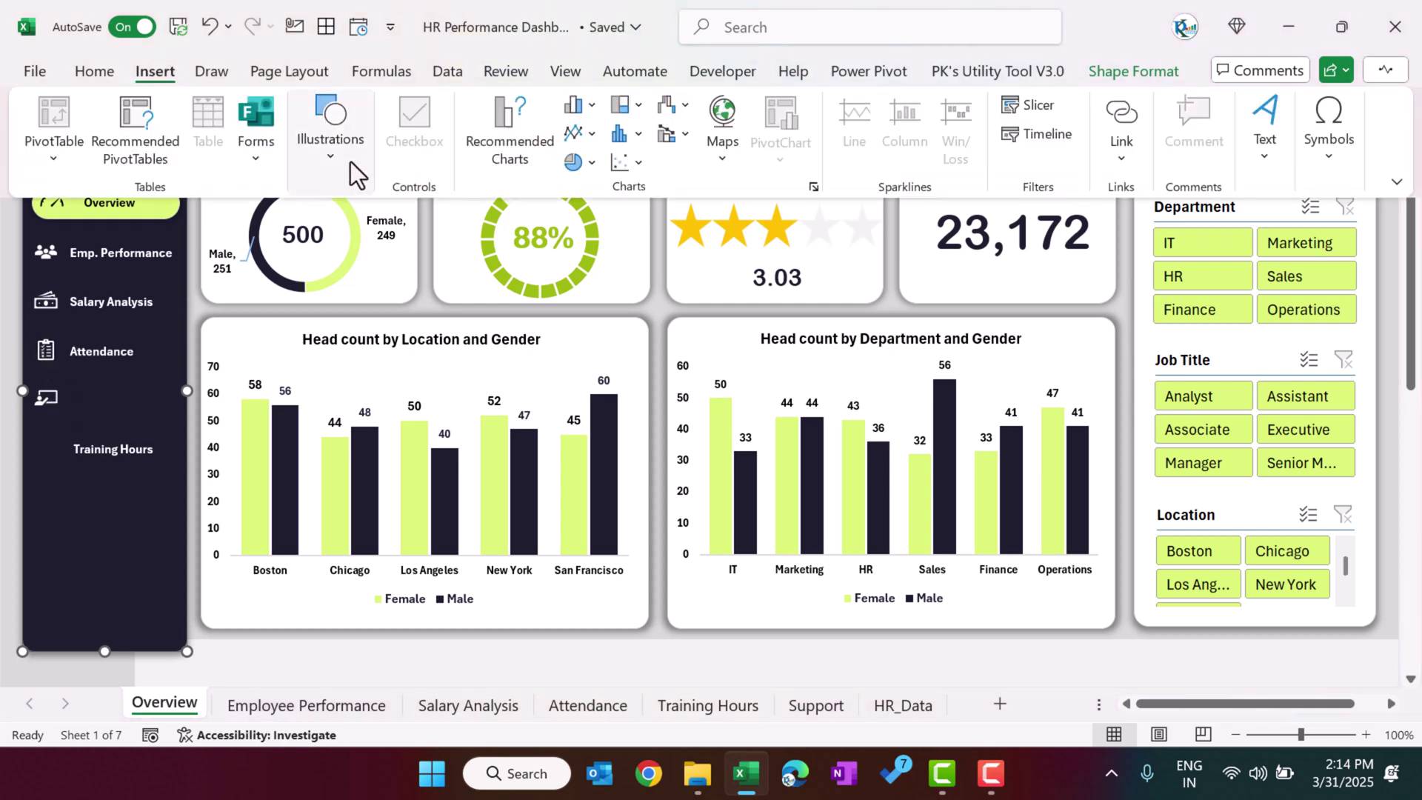
left_click(327, 157)
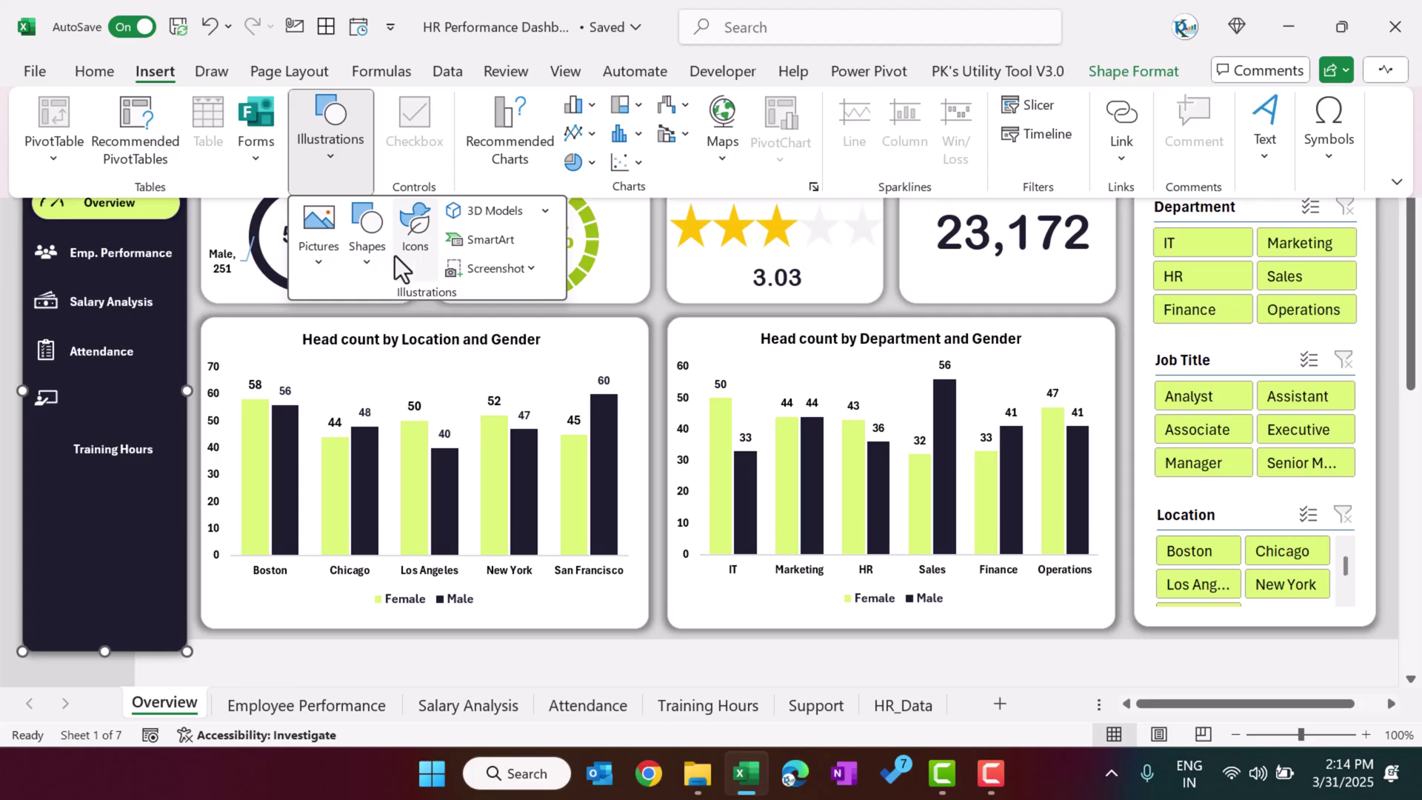
left_click(119, 531)
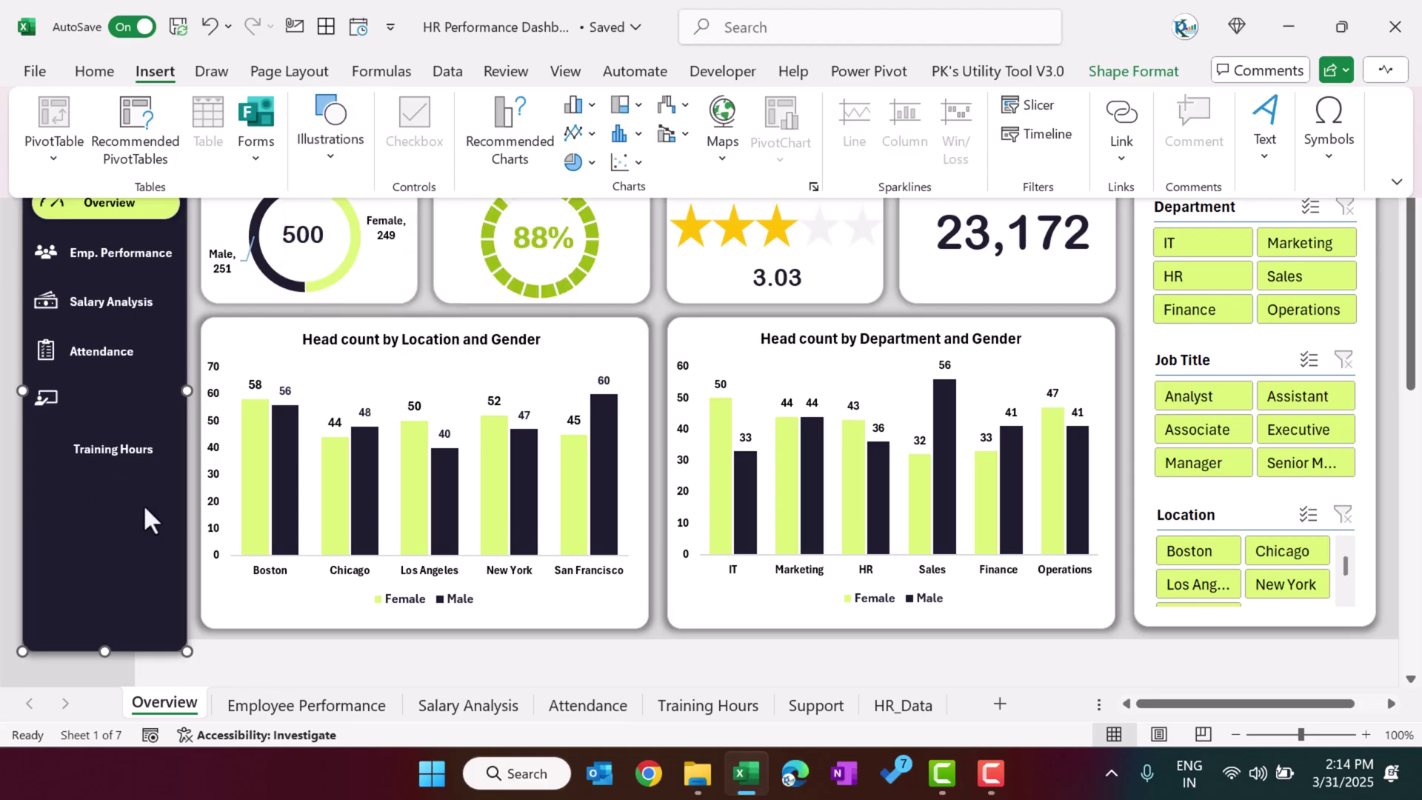
Select the green rounded rectangle behind the Overview navigation label and nudge it slightly.
right_click(170, 210)
key("Escape")
left_click(152, 219)
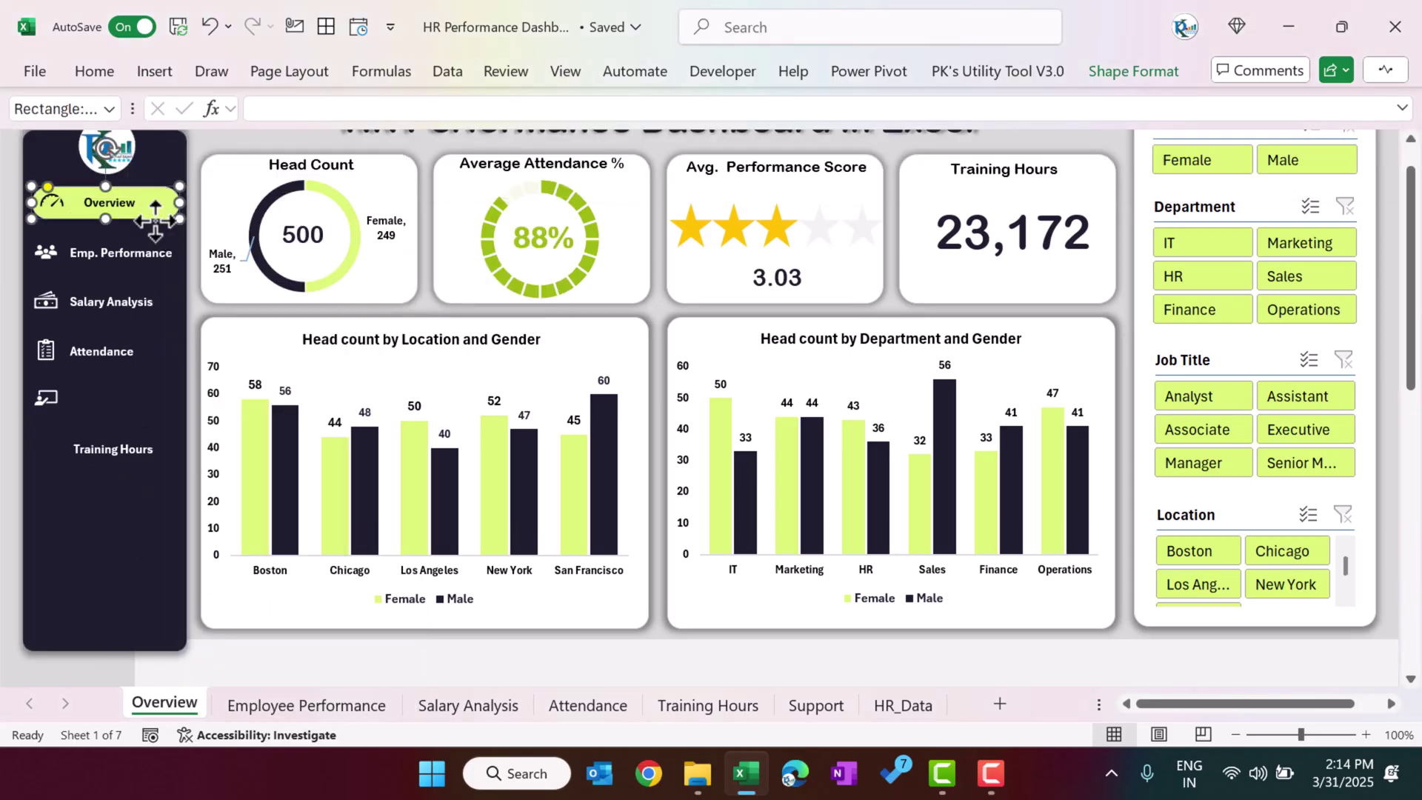
mouse_move(153, 219)
left_mouse_down()
mouse_move(216, 242)
mouse_move(146, 202)
mouse_move(152, 218)
left_mouse_up()
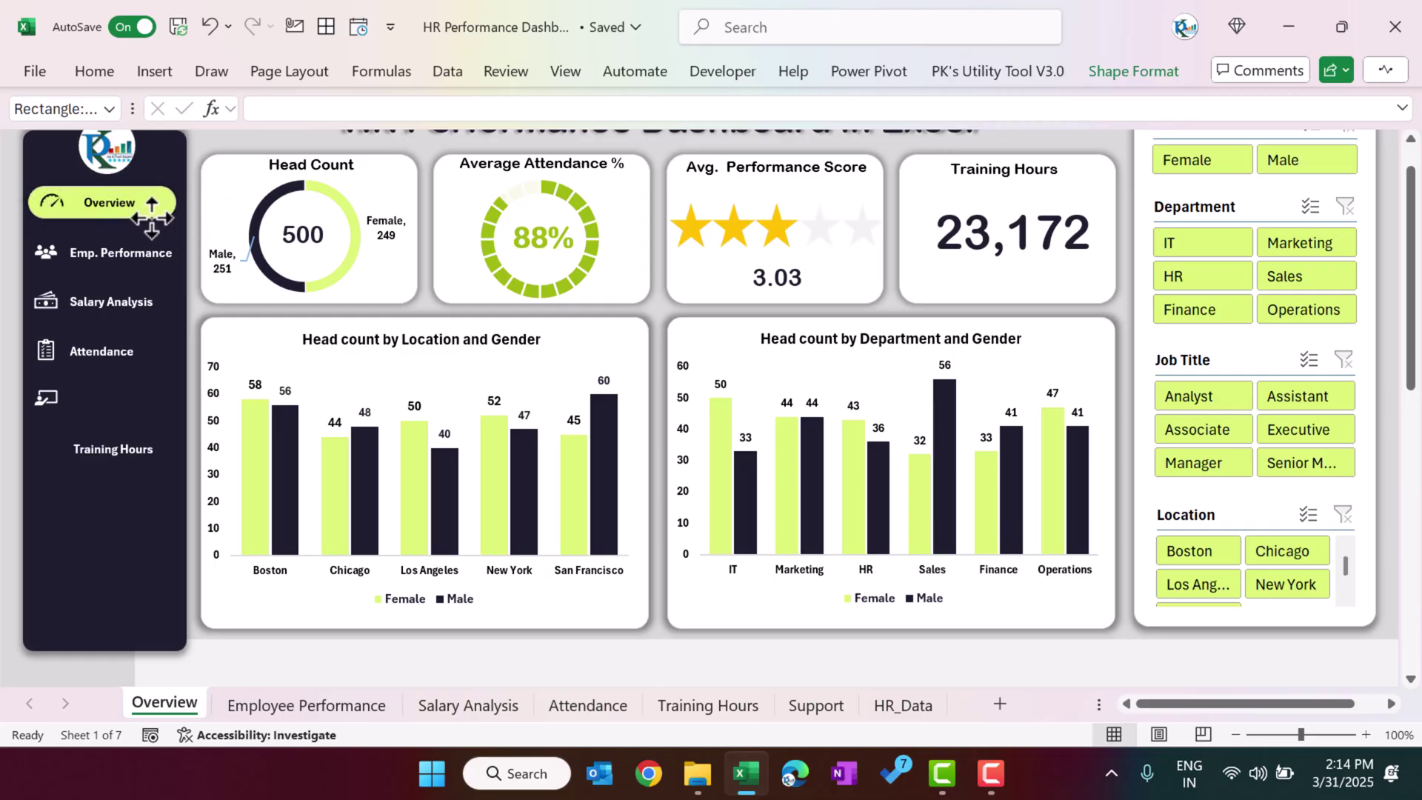
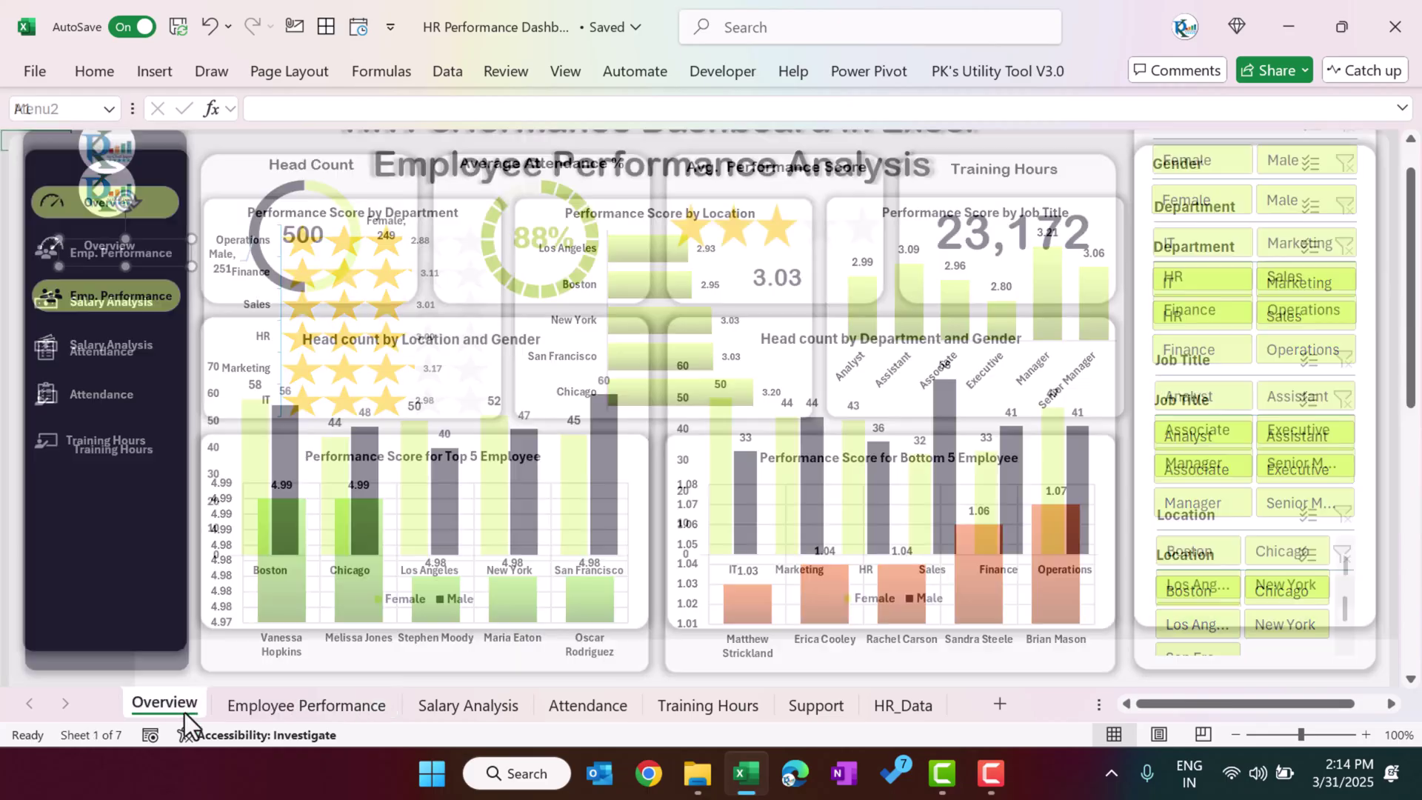
Shift the Head Count and Average Attendance % cards slightly, and select the Avg. Performance Score card's background.
left_click(408, 298)
left_click_drag(409, 298, 462, 293)
left_click(453, 296)
left_click(683, 296)
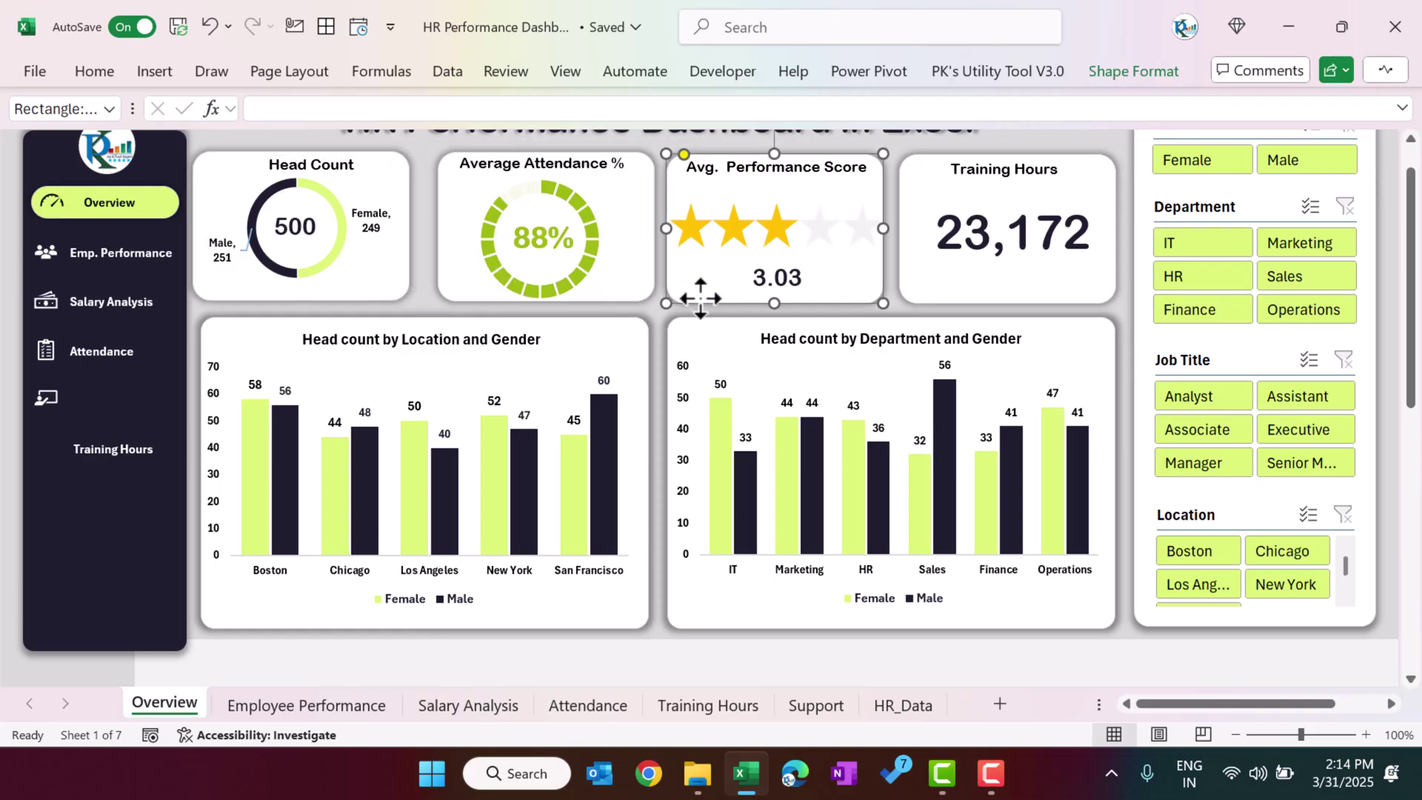
Select the Average Attendance % doughnut chart and shift it slightly to the right within its card.
left_click(611, 236)
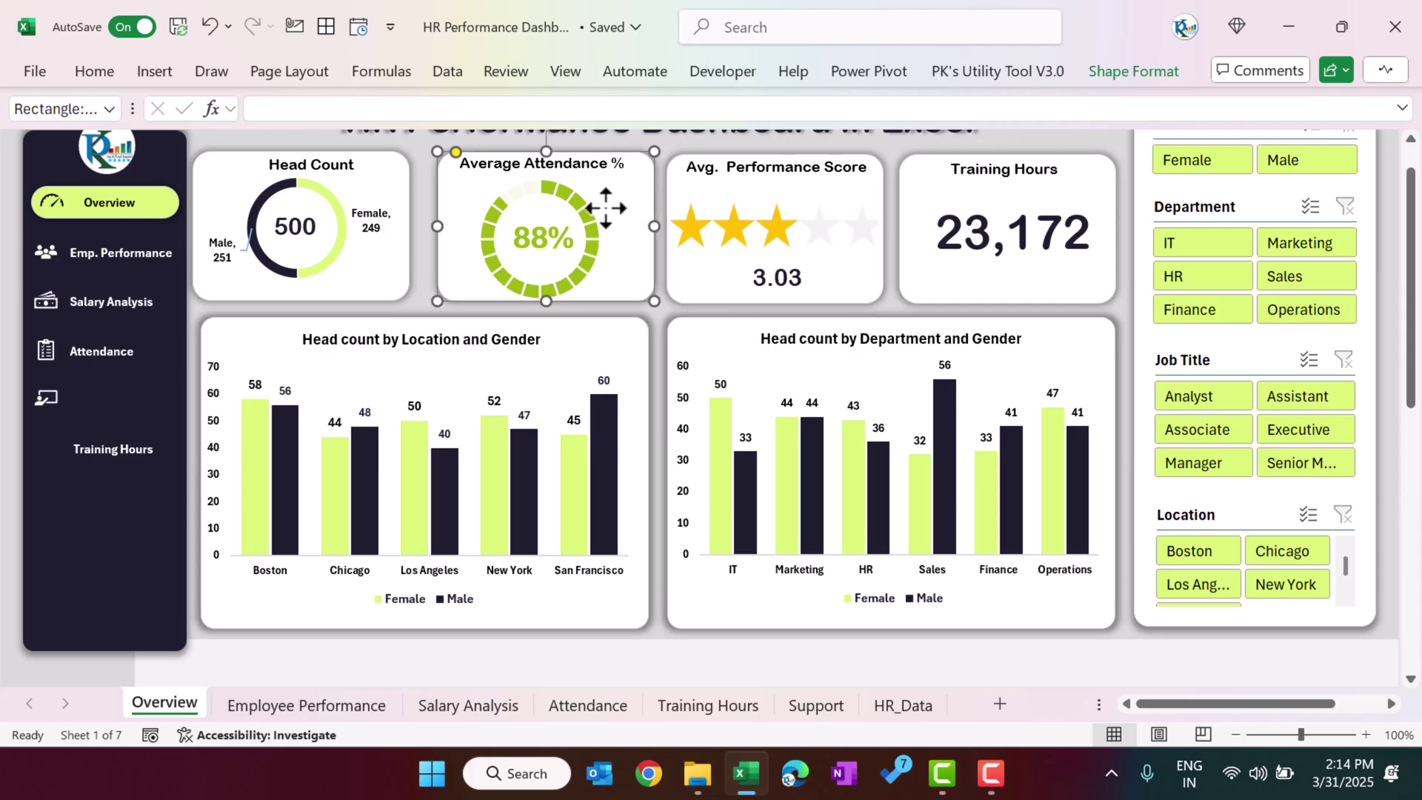
left_click(606, 177)
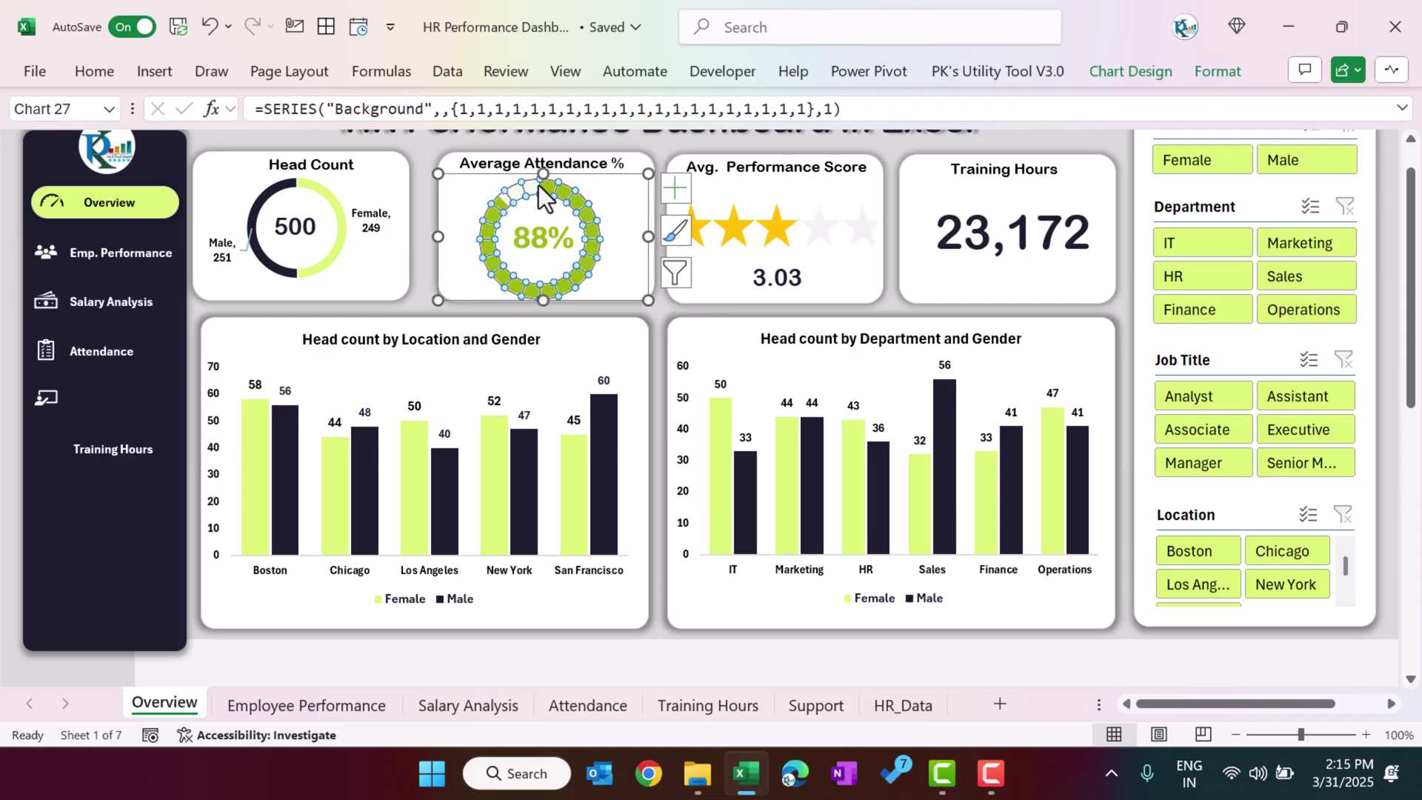
left_click(611, 172)
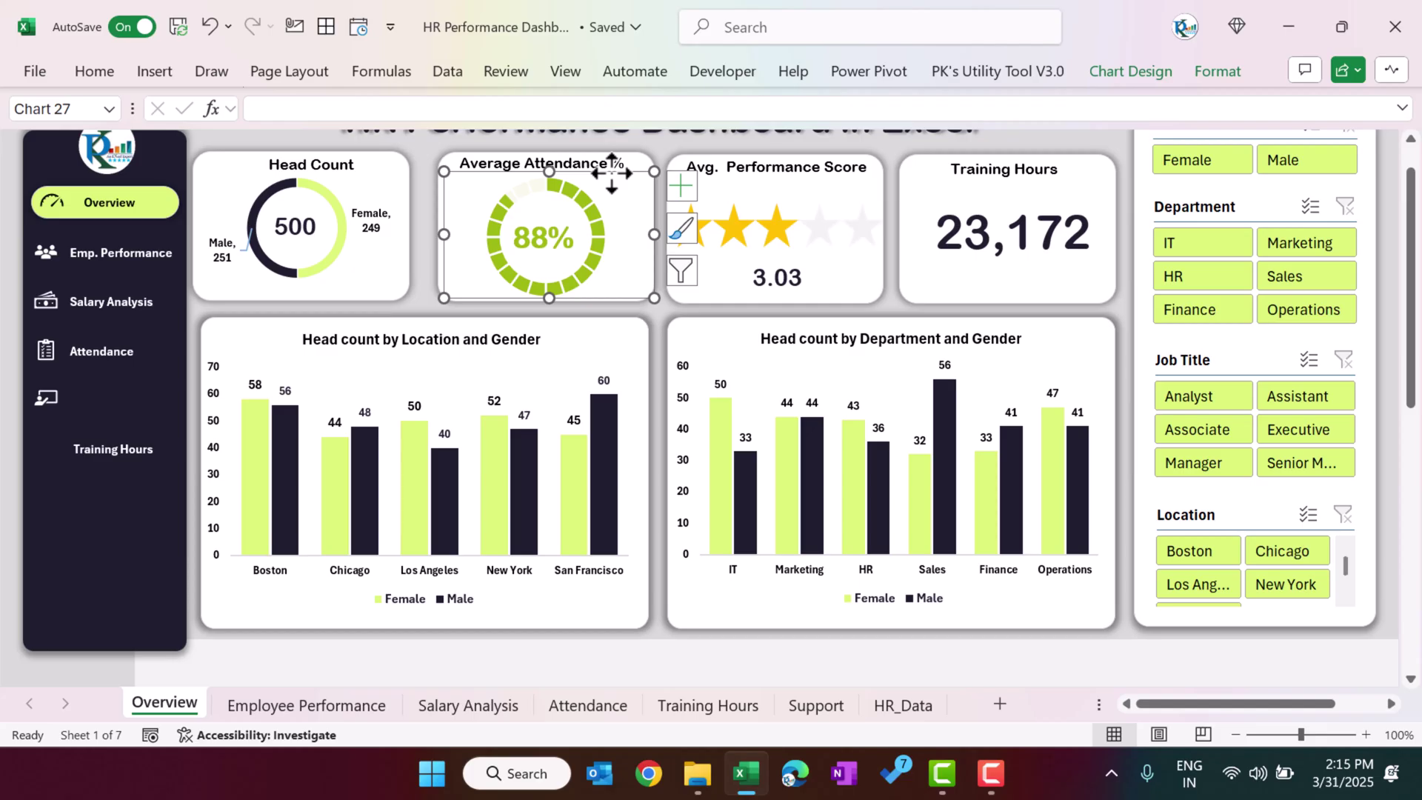
Nudge the Avg. Performance Score card's background slightly and select the star rating chart on it.
left_click_drag(841, 271, 831, 243)
left_click(907, 215)
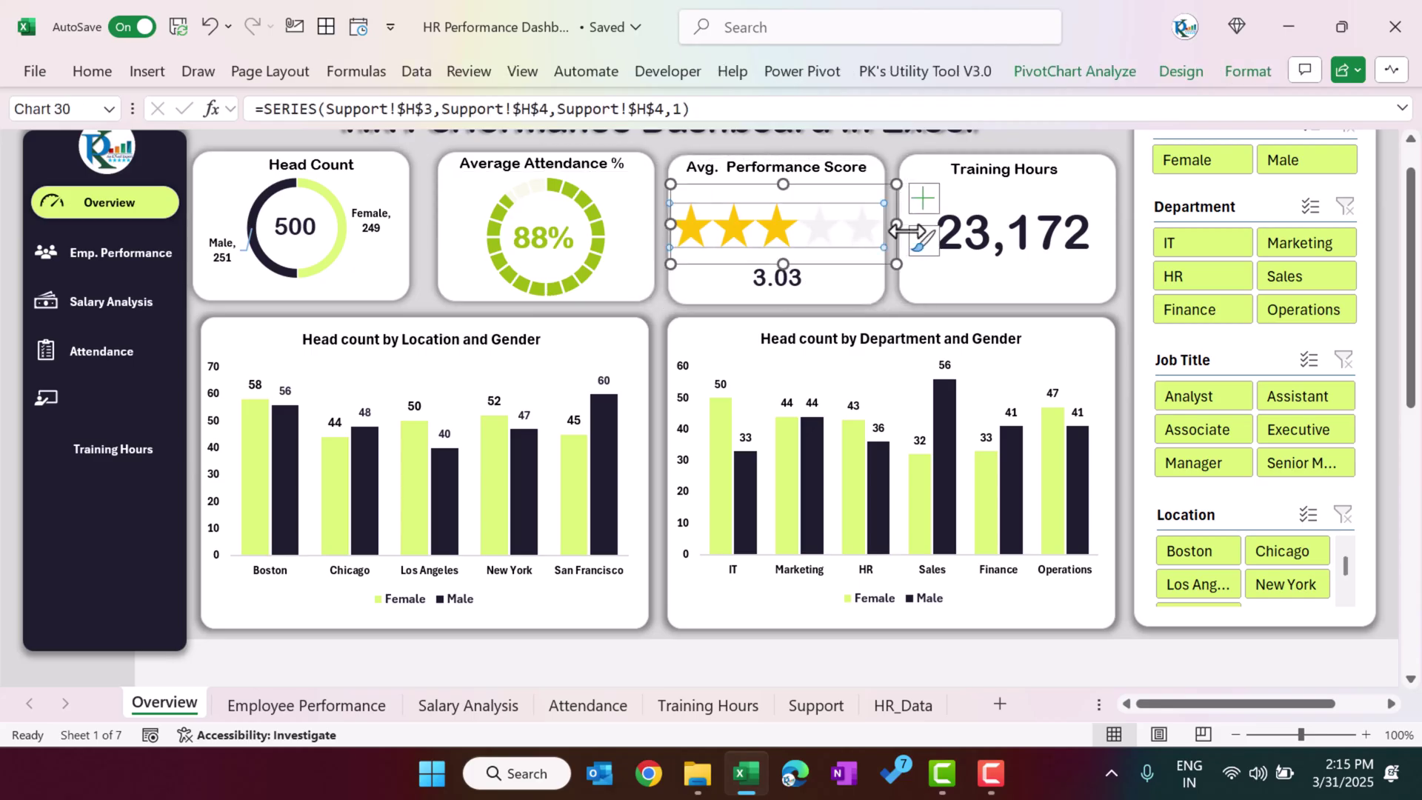
Trace the Training Hours text box's link to cell K4 on the Support sheet and return to the Overview page.
left_click(1005, 233)
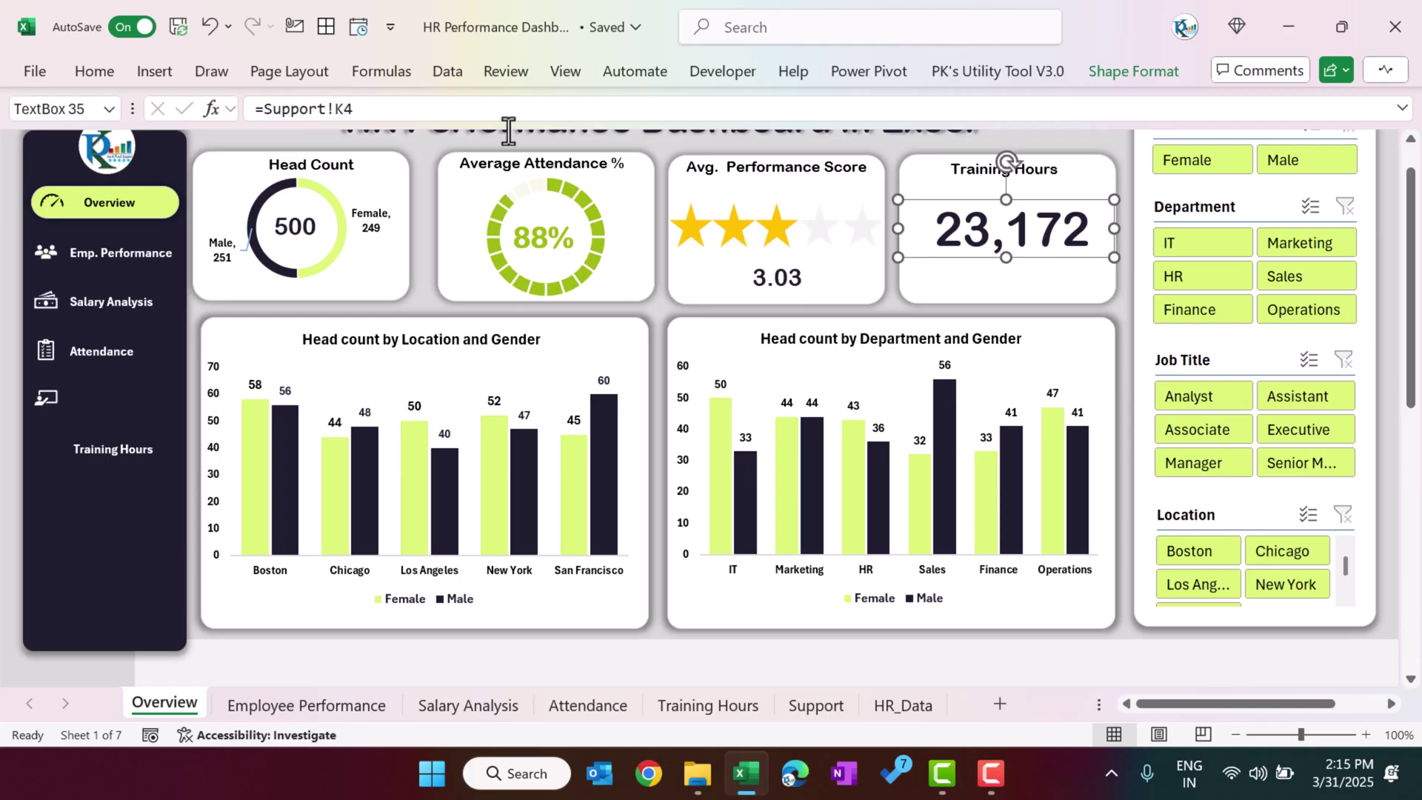
left_click(430, 108)
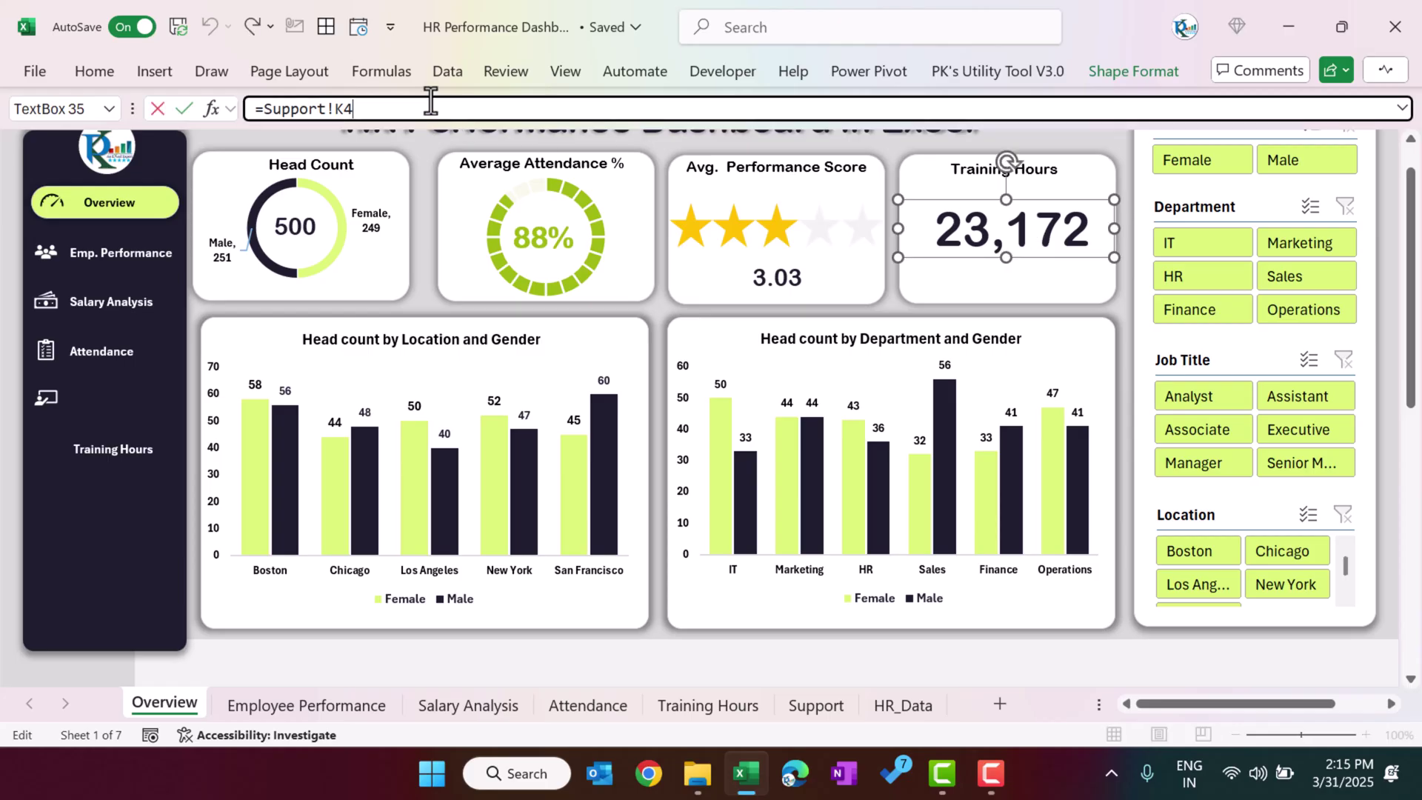
left_click(832, 702)
left_click_drag(1339, 704, 1006, 726)
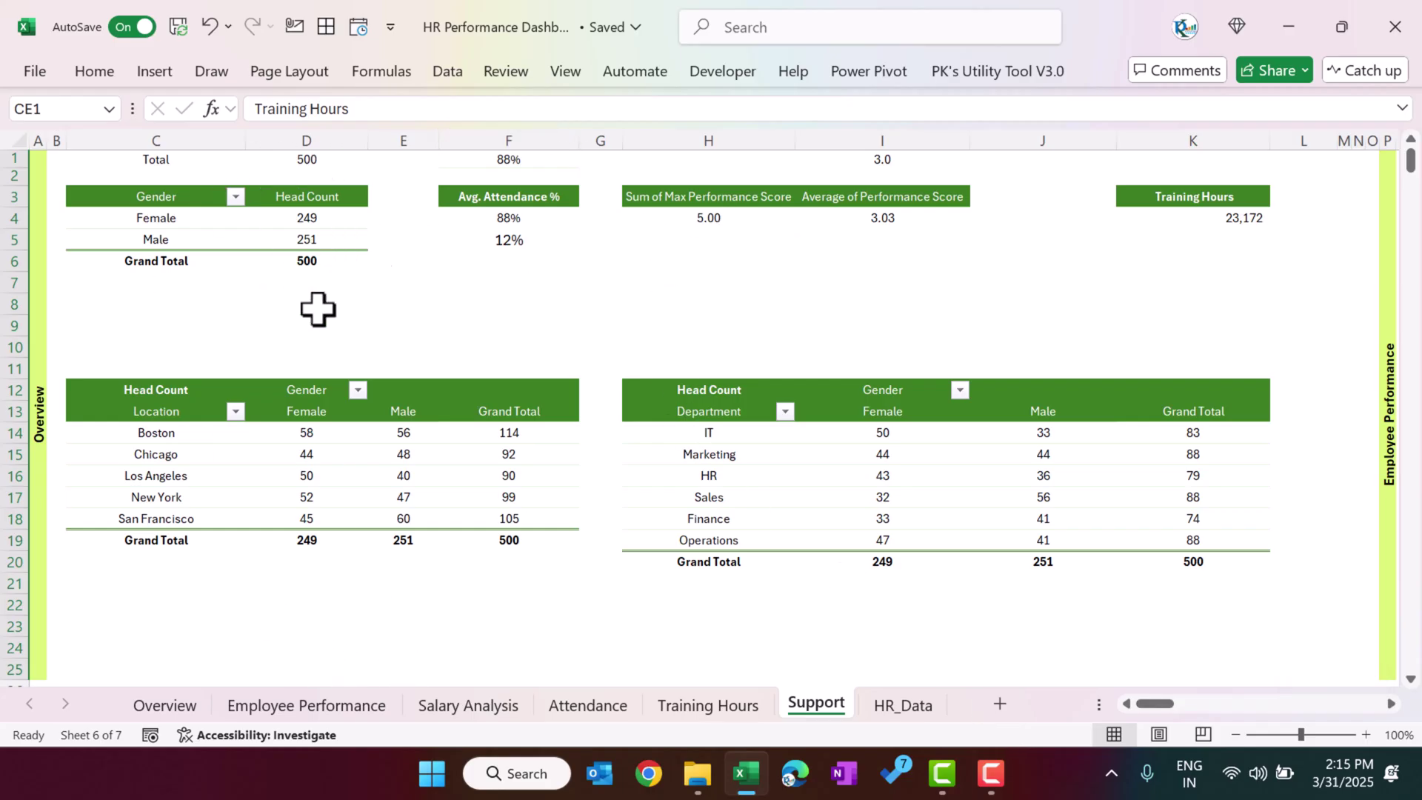
left_click(169, 705)
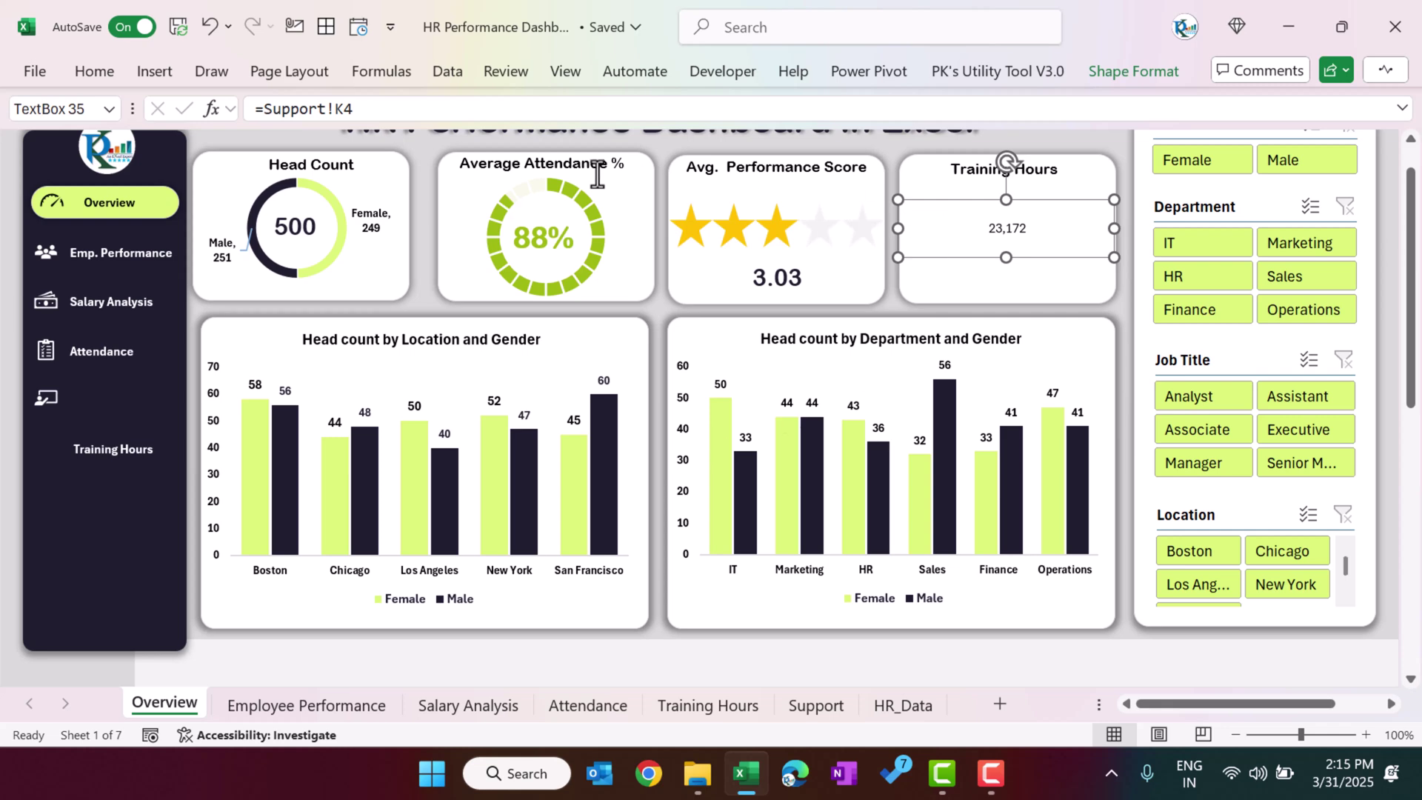
left_click(822, 705)
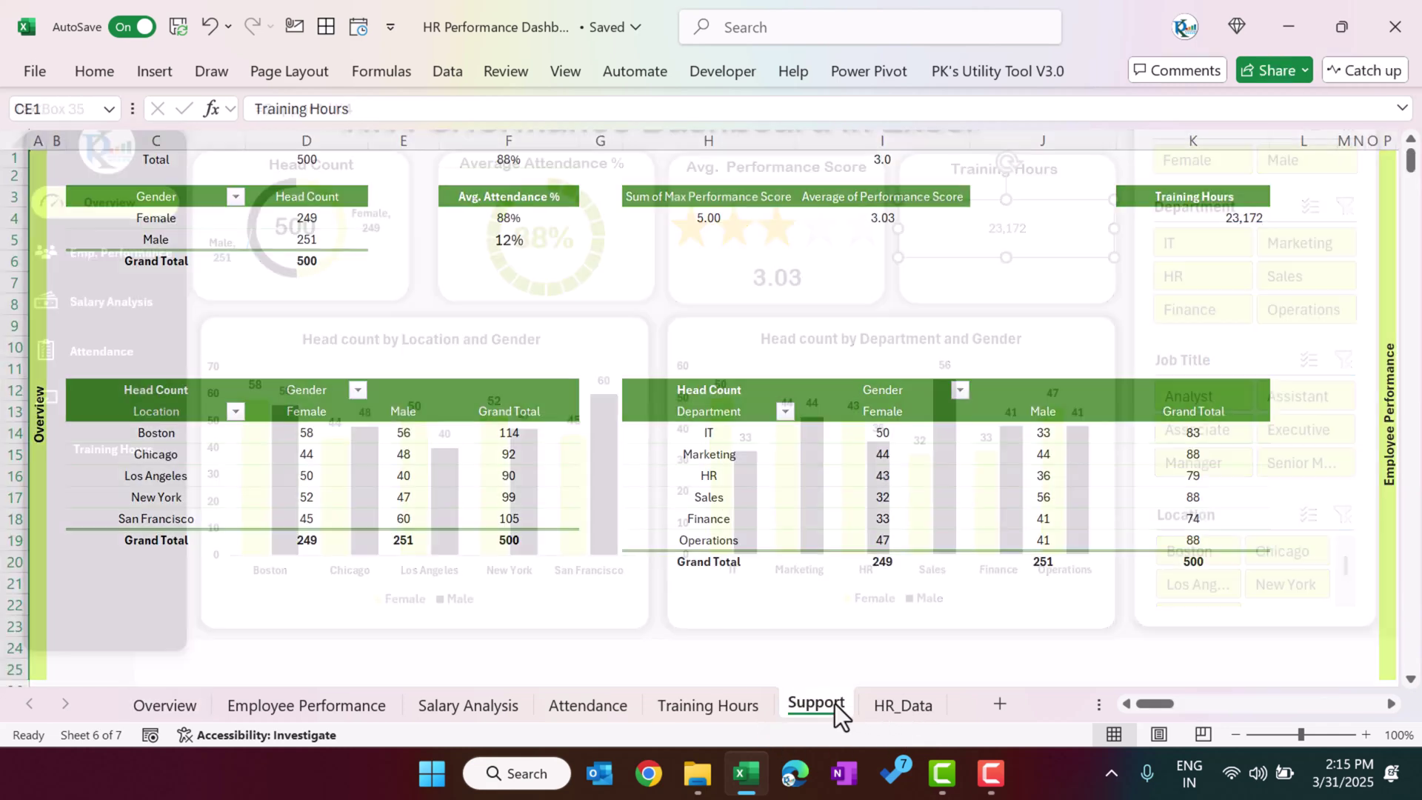
left_click(1229, 218)
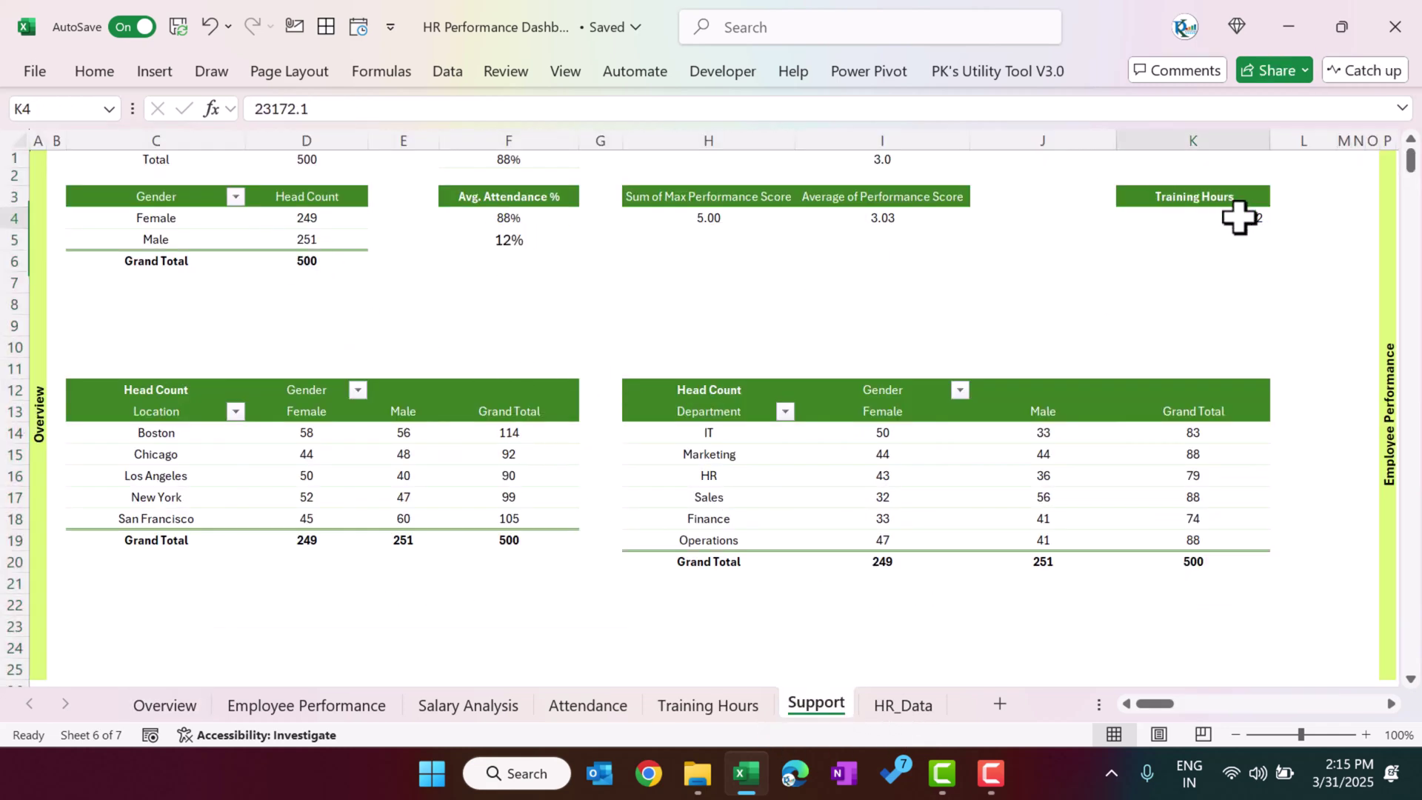
left_click(148, 707)
Shift the background card behind the Head count by Location and Gender chart to the right.
left_click(629, 660)
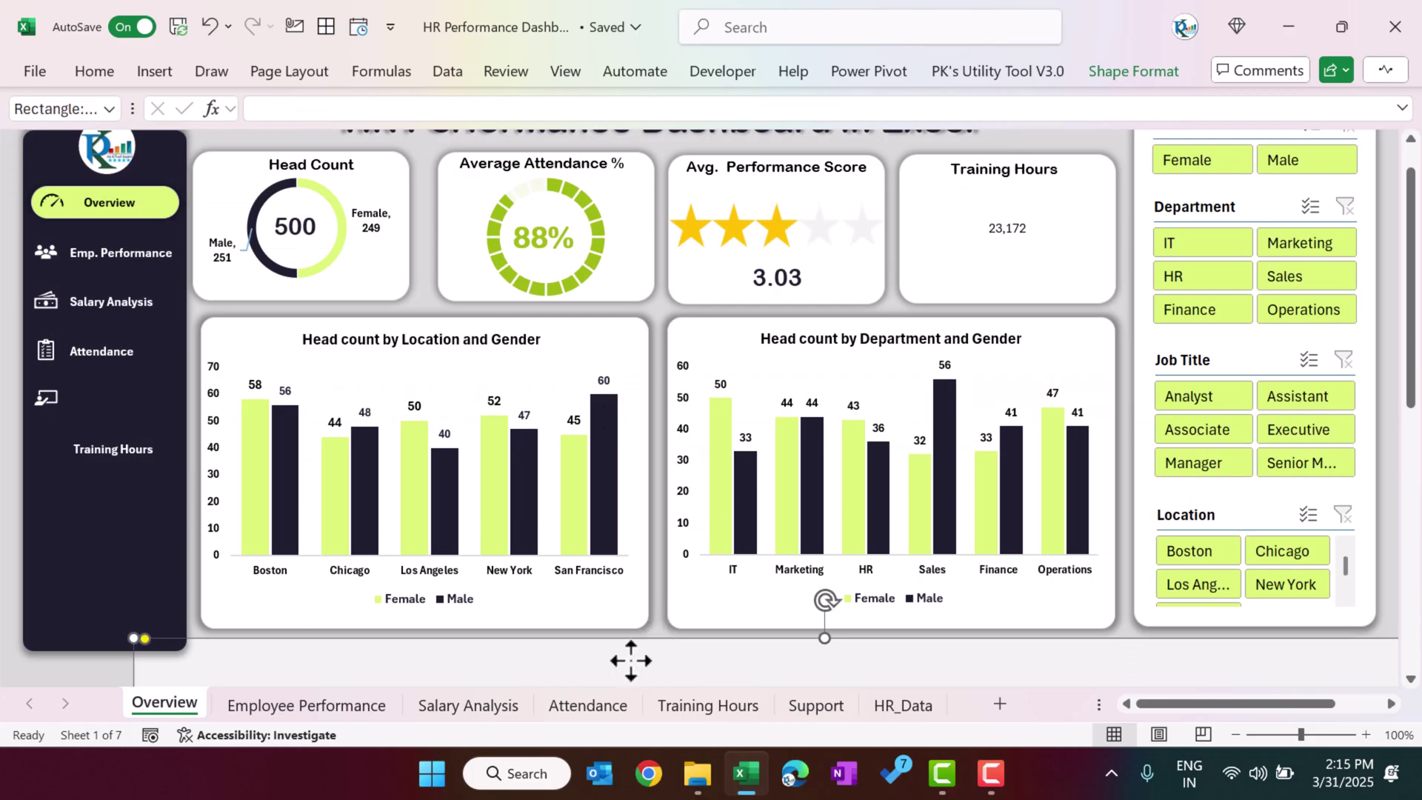
left_click_drag(619, 358, 690, 365)
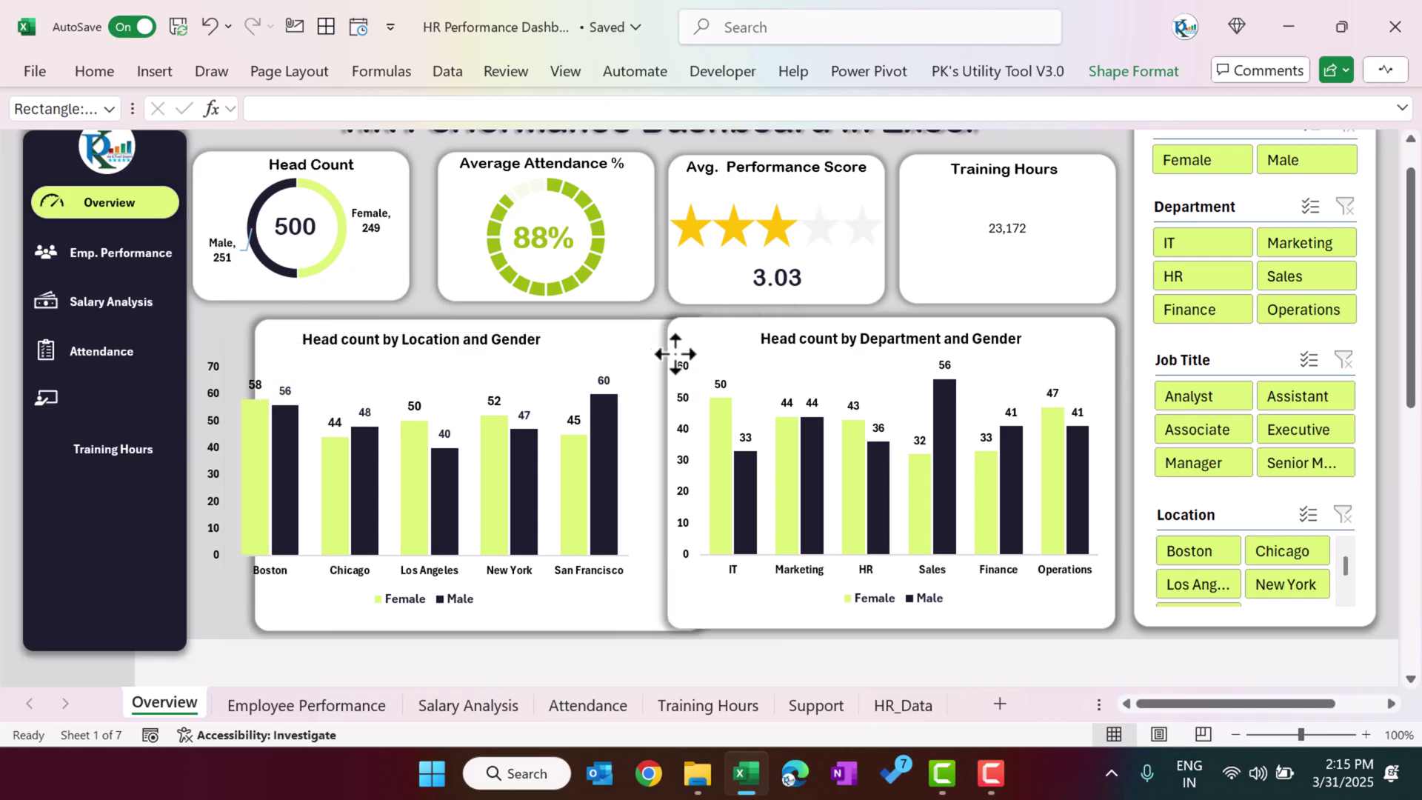
Allow the Gender slicer to be moved by turning off Disable resizing and moving in its position and layout settings.
left_click(1267, 196)
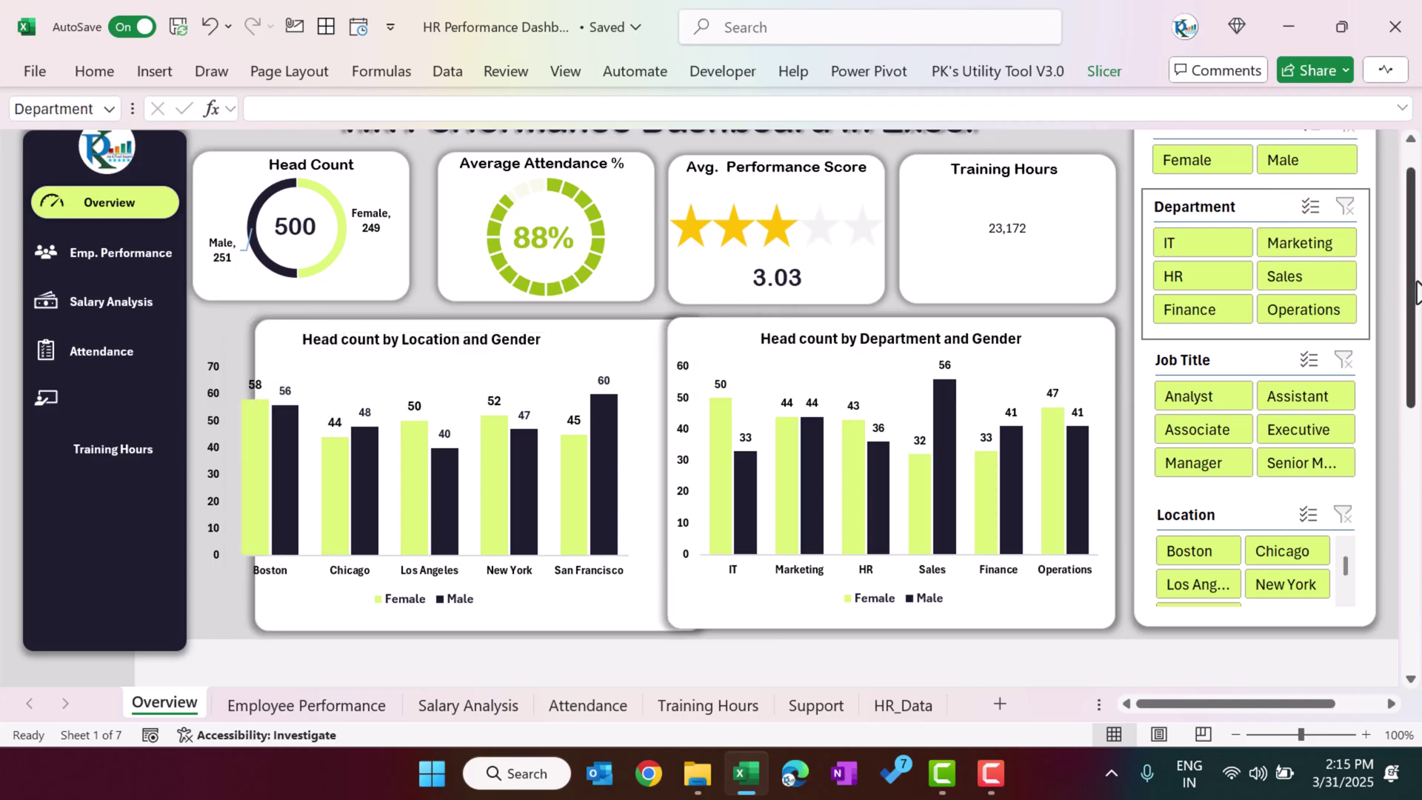
scroll(1340, 281, "up", 1)
left_click(1229, 172)
right_click(1226, 166)
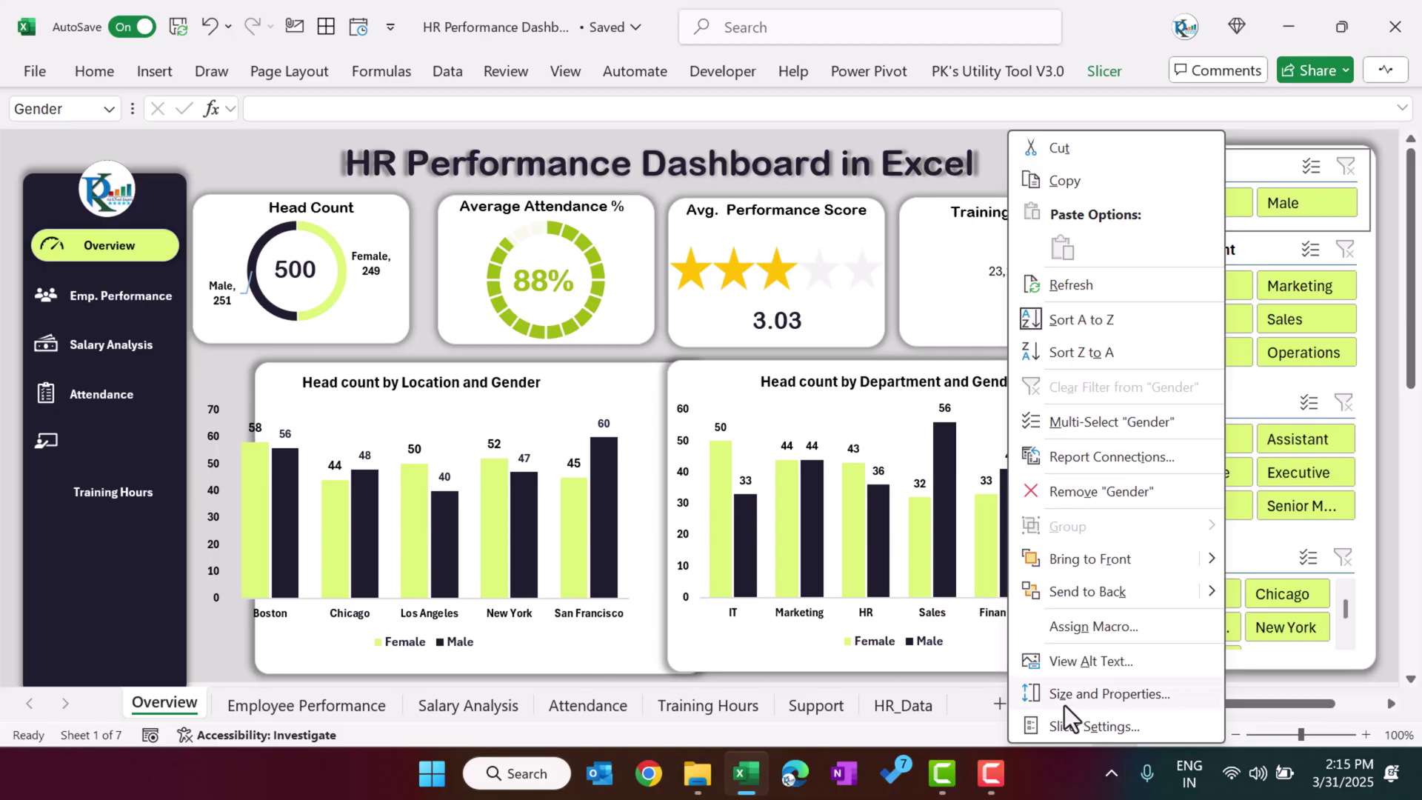
left_click(1109, 698)
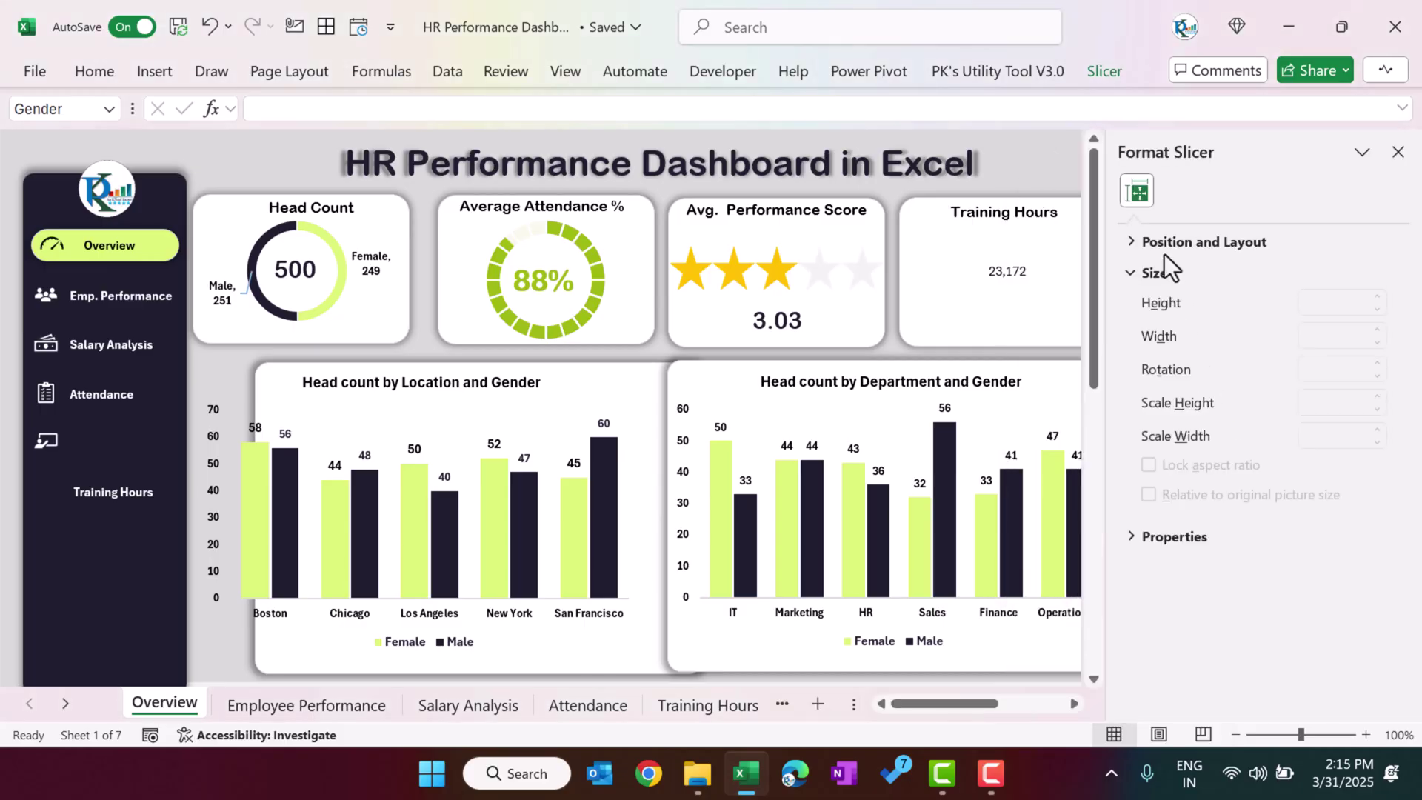
left_click(1175, 250)
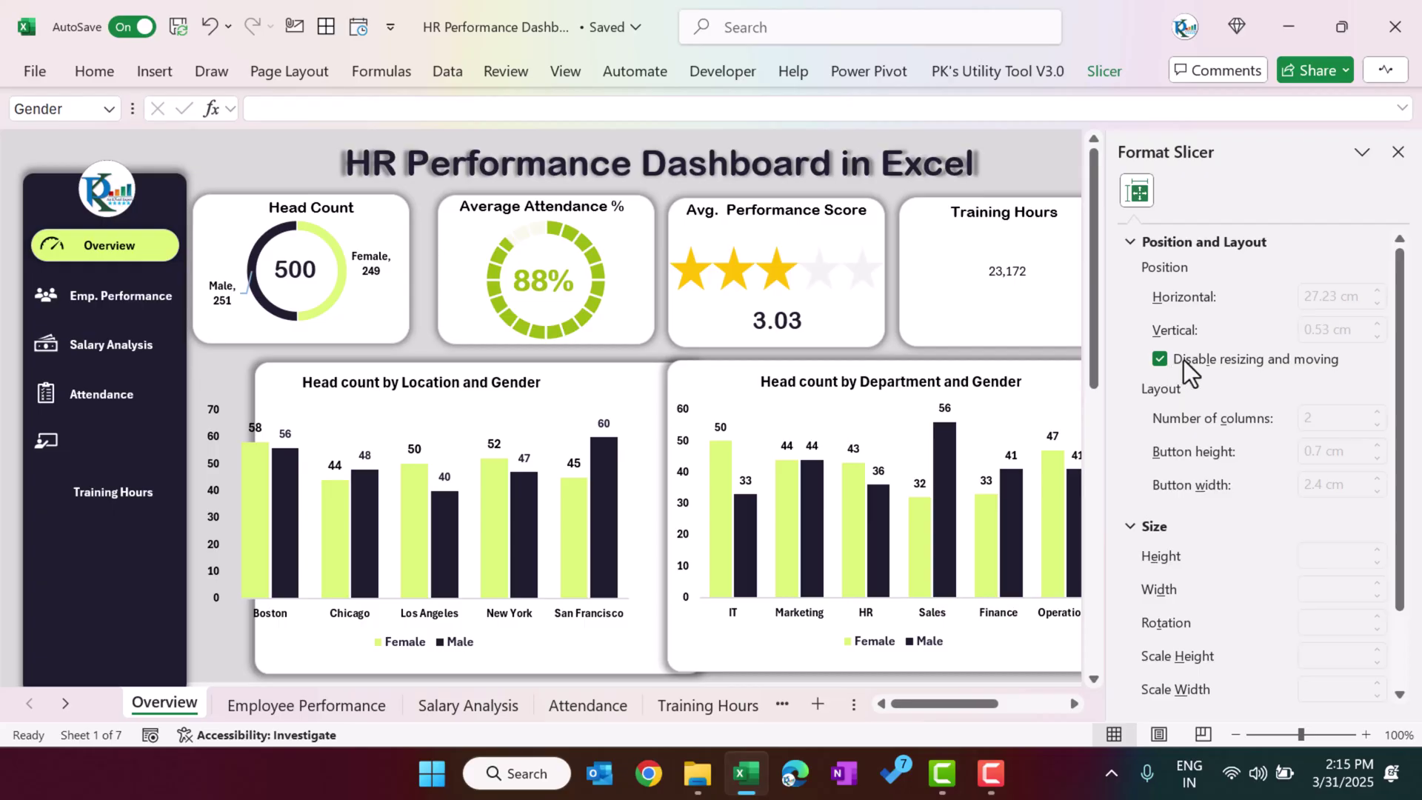
left_click(1160, 359)
left_click(1398, 151)
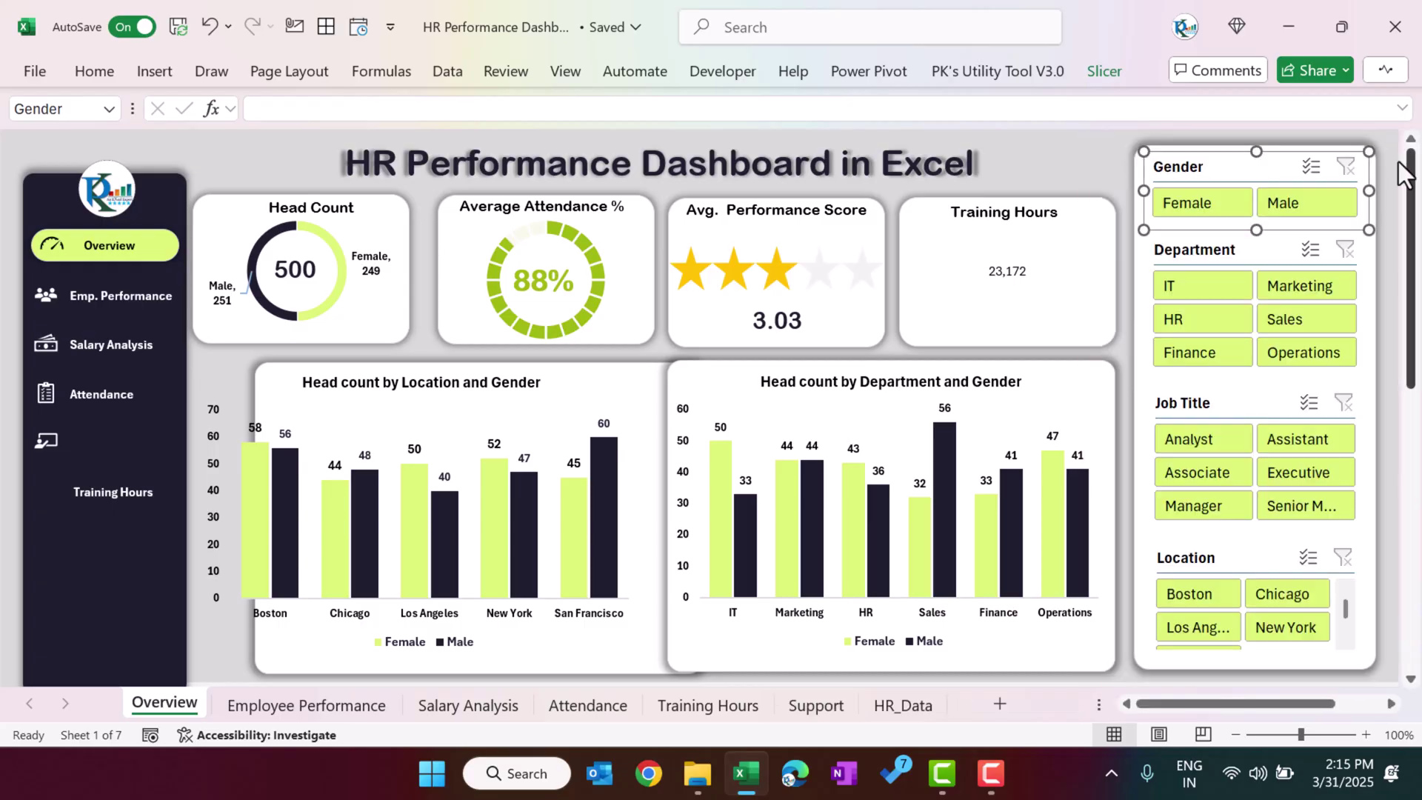
Reposition the Gender slicer slightly at the top of the filter panel and shift the panel's rounded background slightly.
left_click_drag(1241, 177, 1136, 169)
mouse_move(1222, 160)
left_mouse_down()
mouse_move(1073, 152)
mouse_move(1059, 171)
mouse_move(1238, 175)
left_mouse_up()
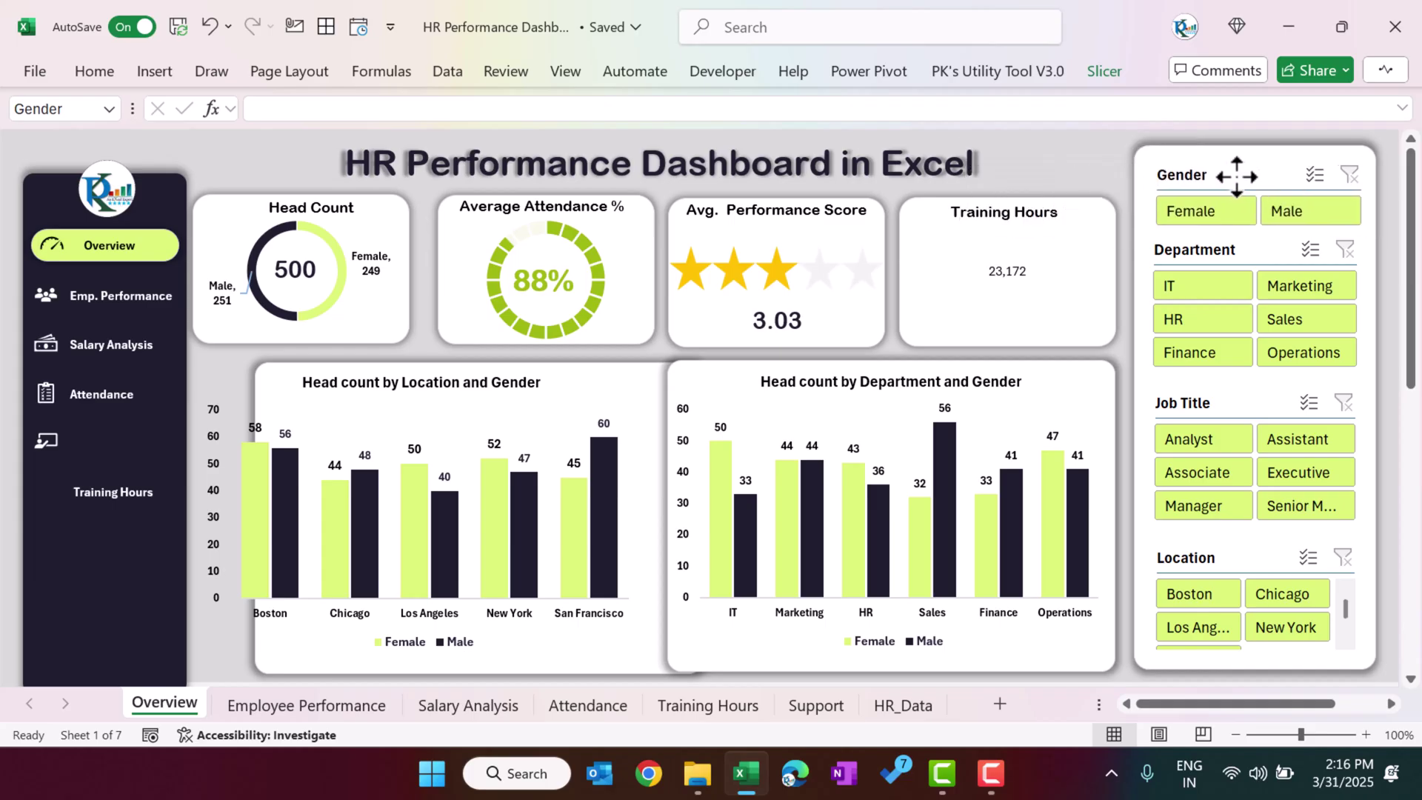
left_click(1138, 237)
left_click(1133, 272)
mouse_move(1134, 275)
left_mouse_down()
mouse_move(946, 268)
mouse_move(1118, 269)
mouse_move(1128, 286)
left_mouse_up()
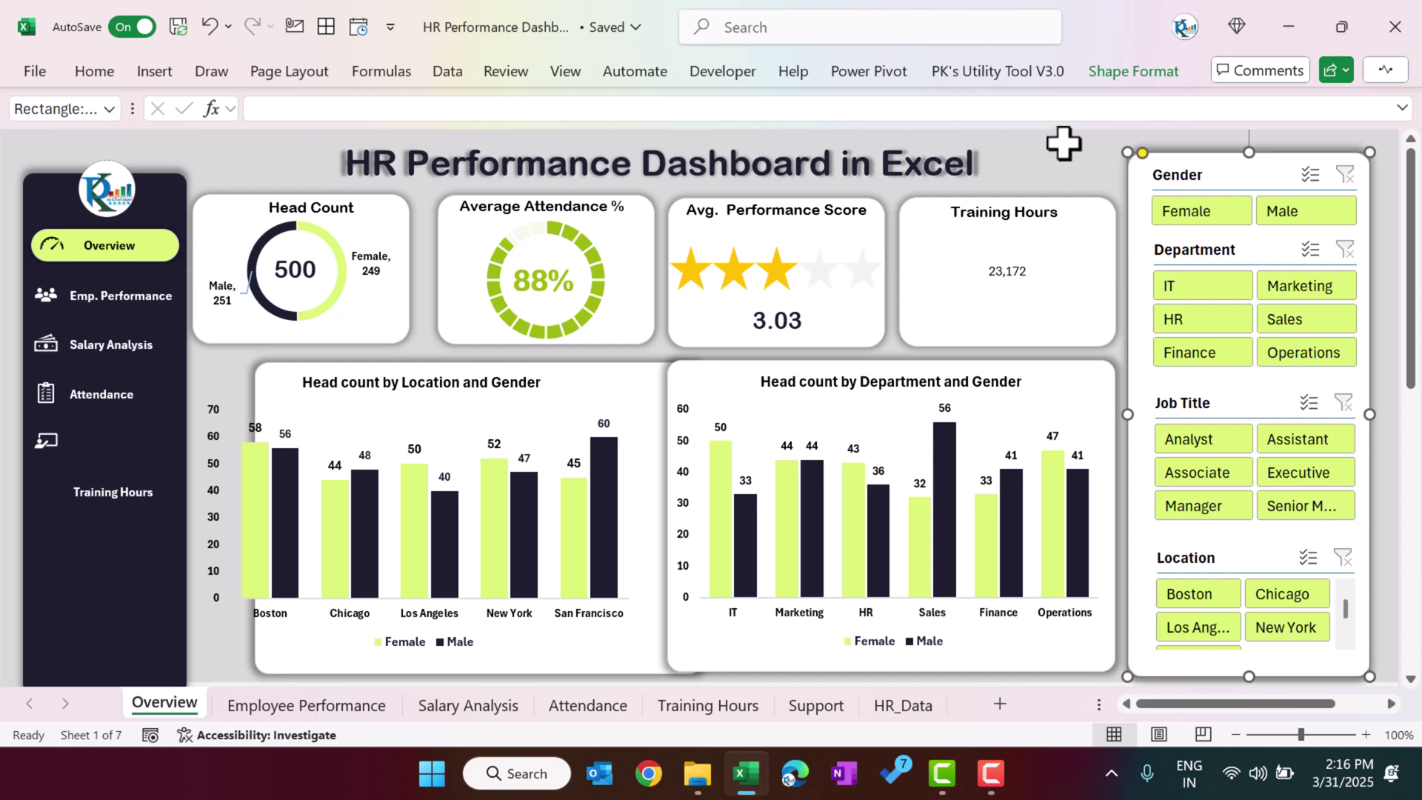
left_click(1087, 164)
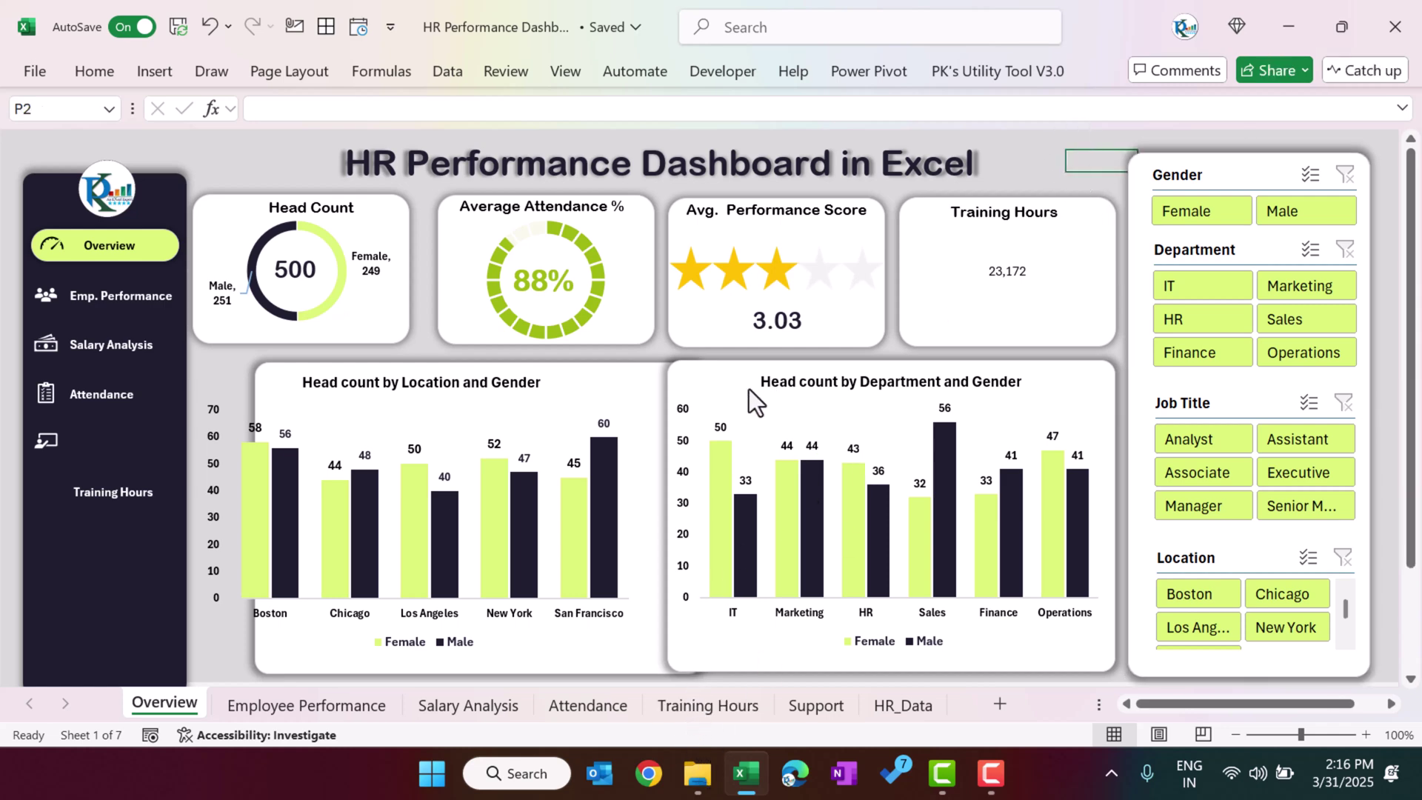
Examine the Support sheet's Gender head count pivot table alongside the Overview Head Count card and the HR_Data sheet.
left_click(818, 705)
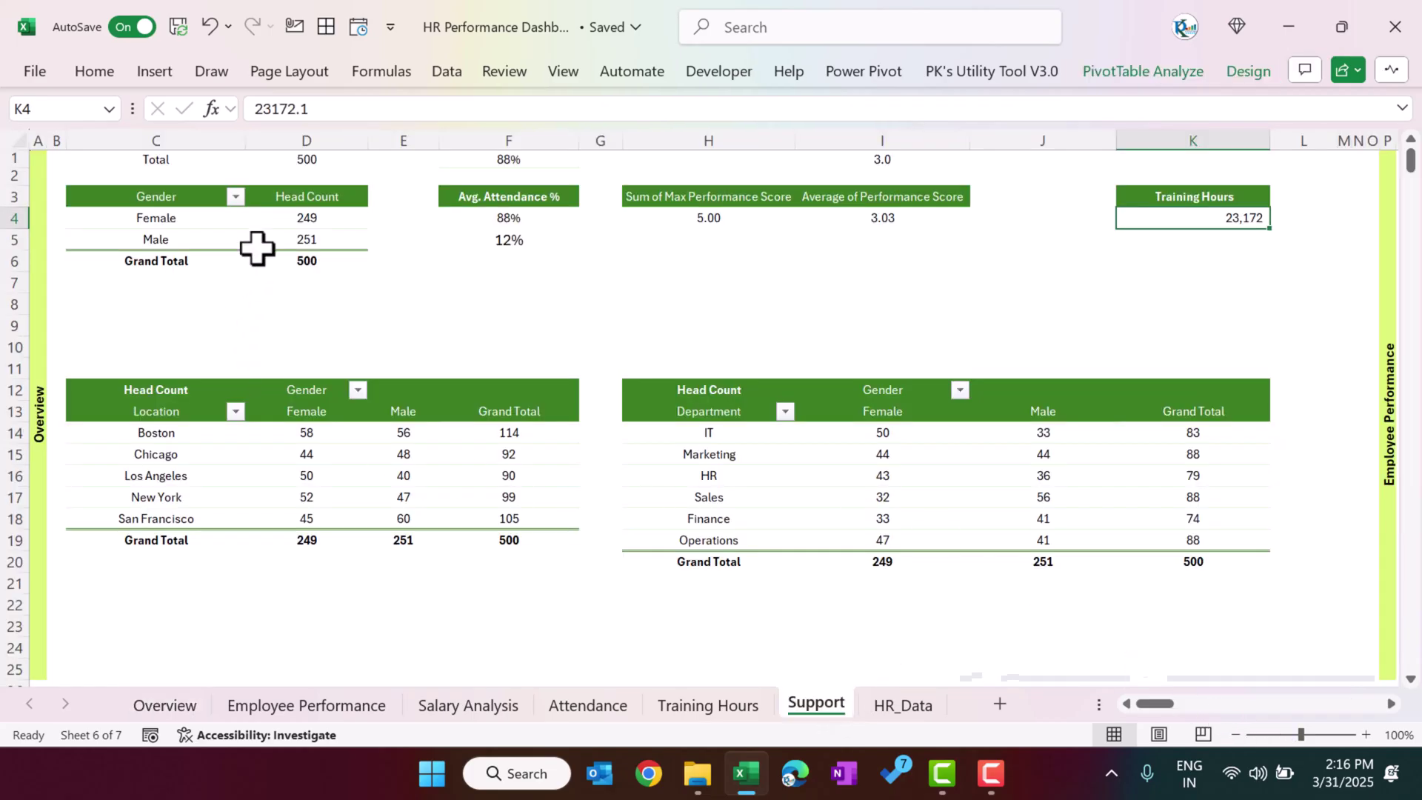
left_click(307, 218)
left_click(172, 707)
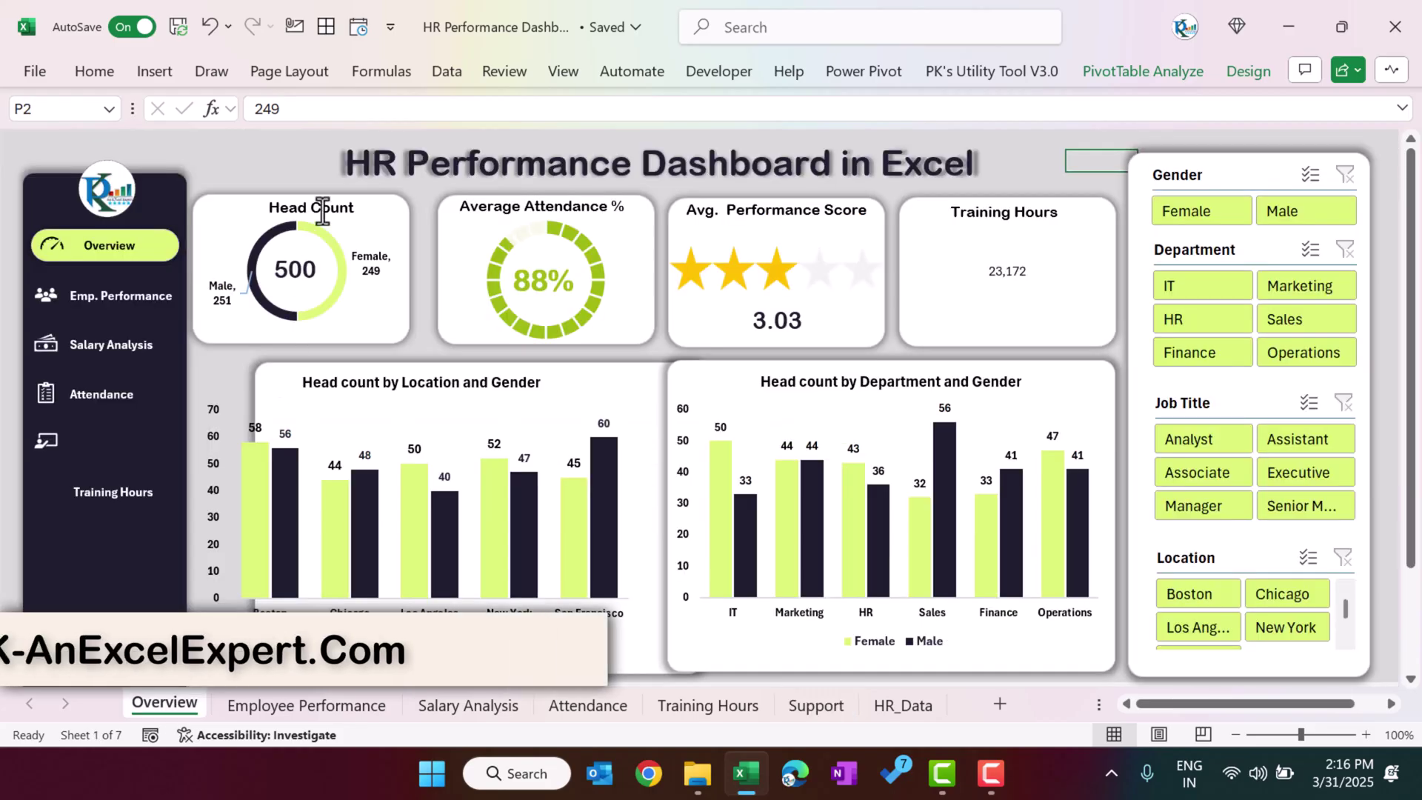
left_click(927, 707)
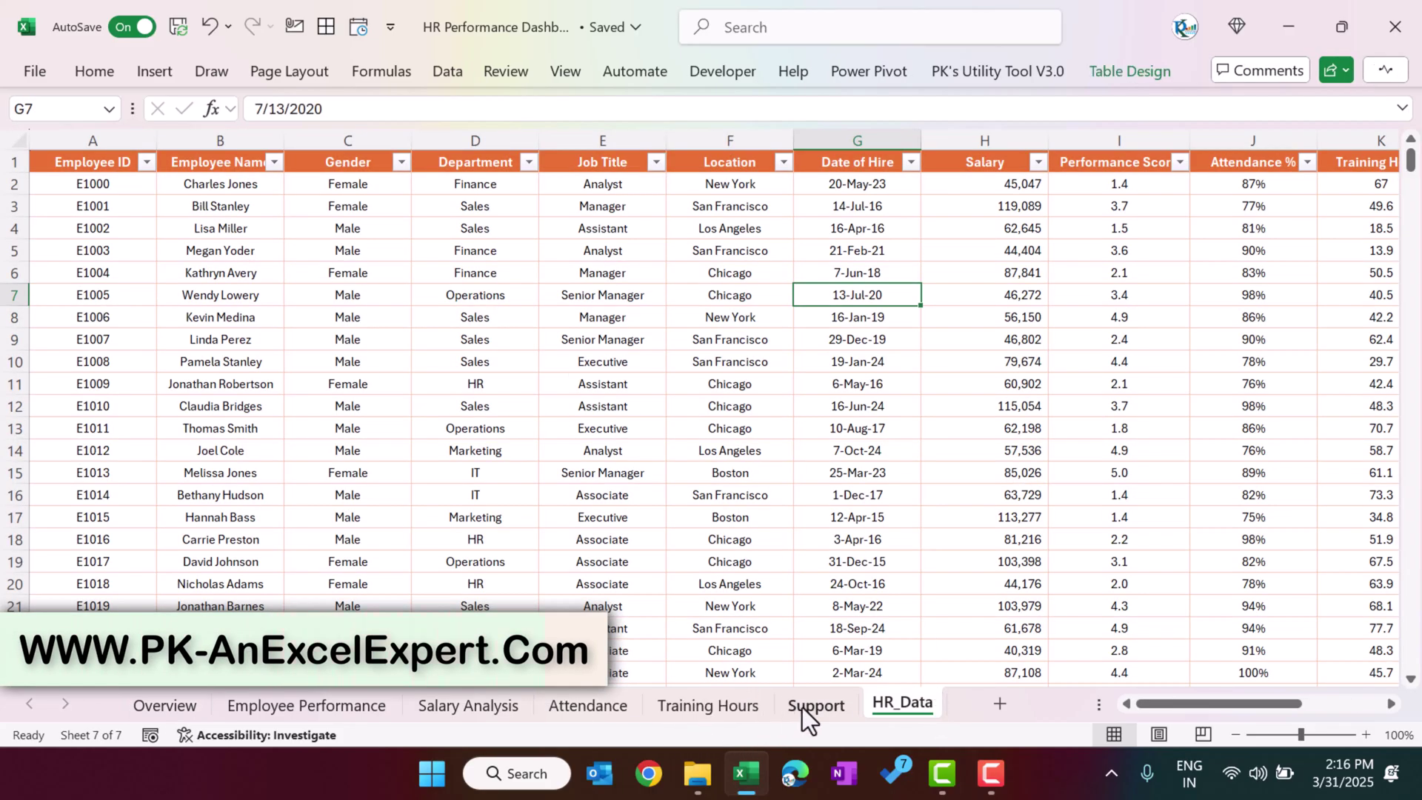
left_click(802, 708)
left_click(158, 219)
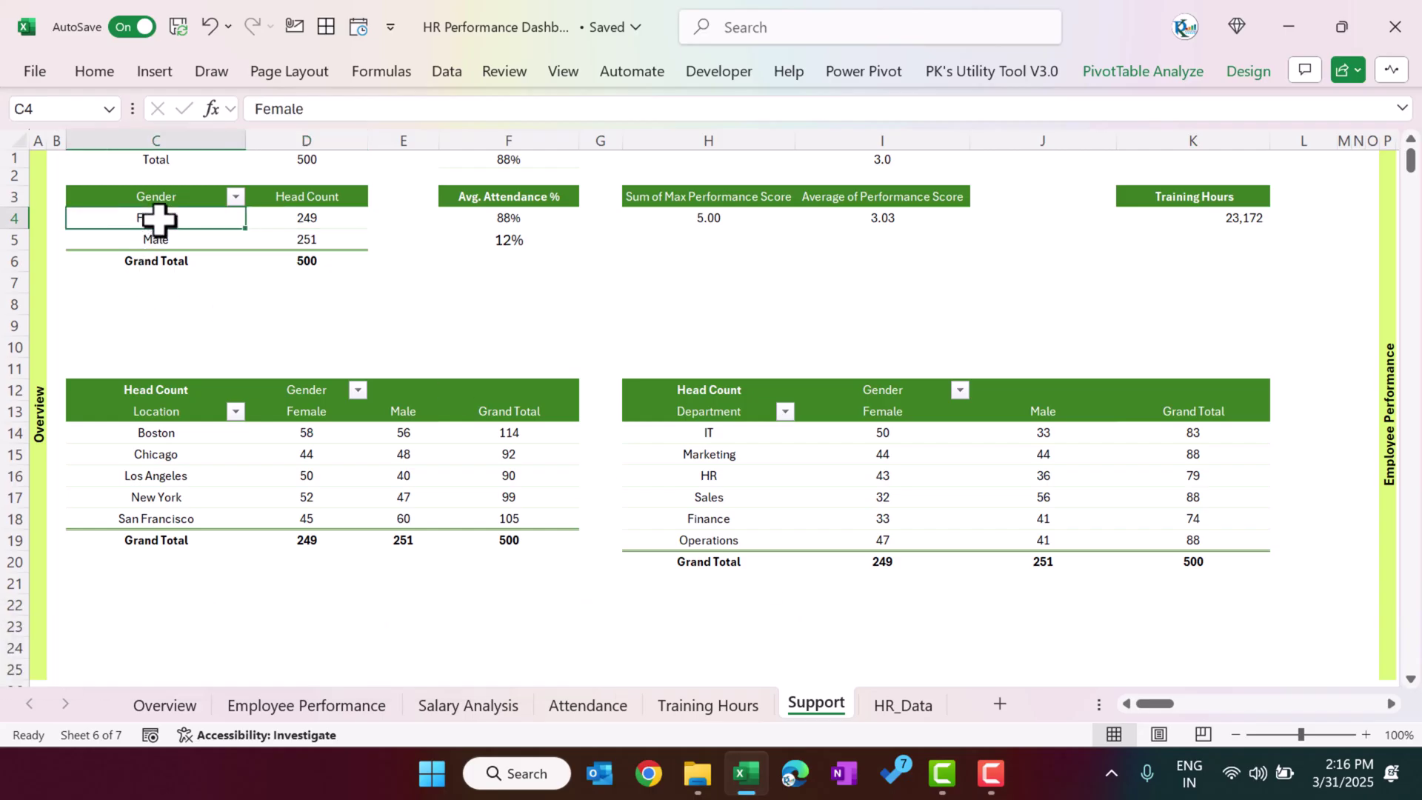
Select a cell in the Gender column on the HR_Data sheet and check the table's name in its design options.
left_click(873, 706)
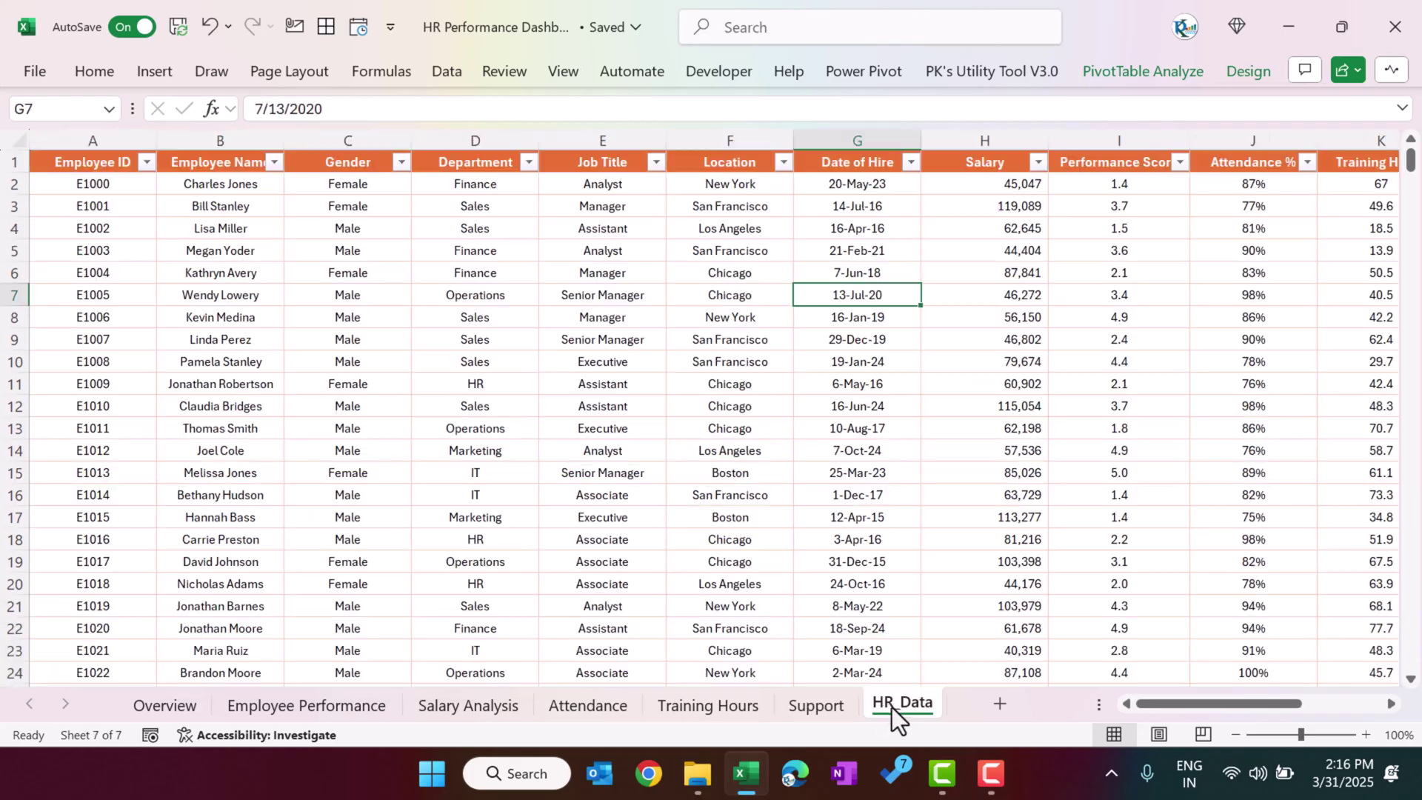
left_click(397, 295)
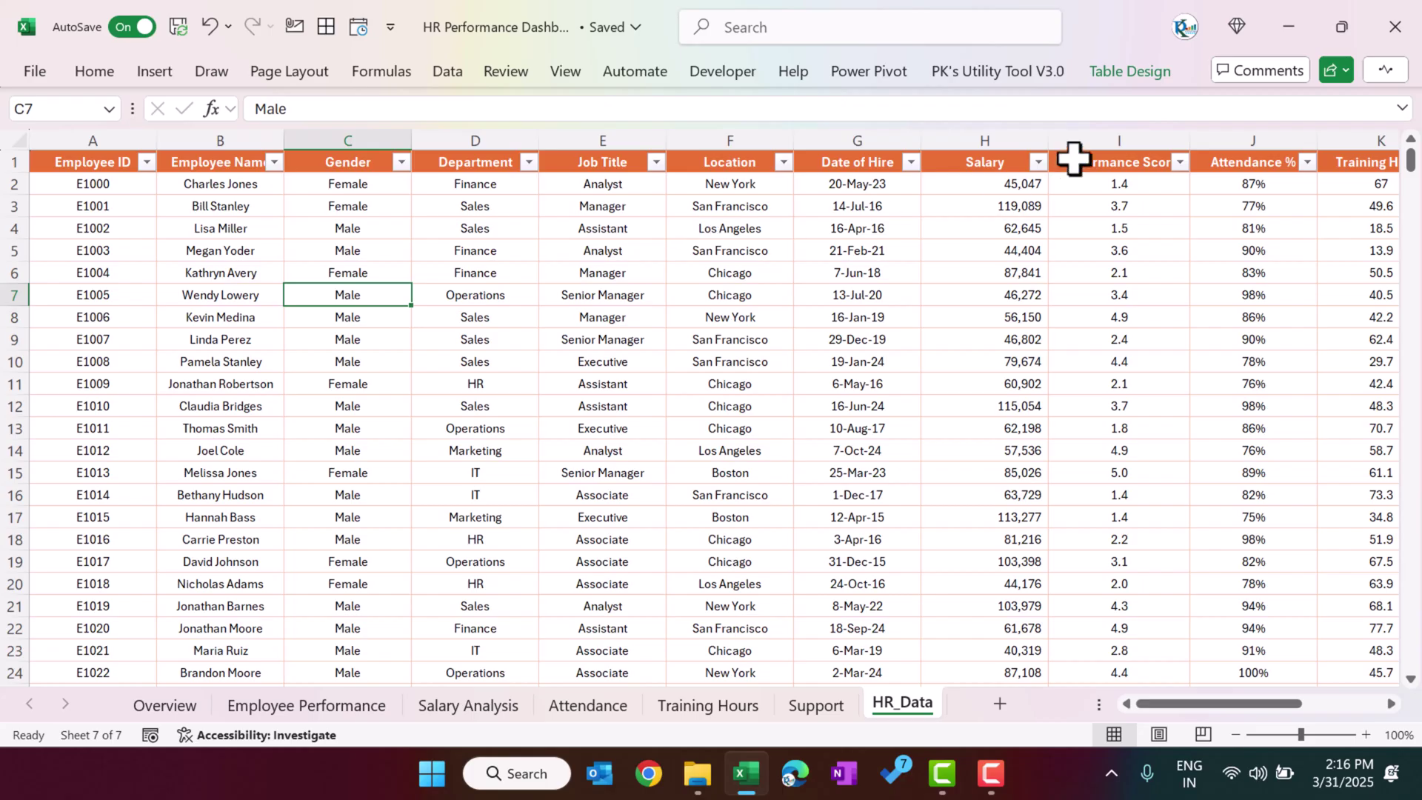
left_click(1130, 74)
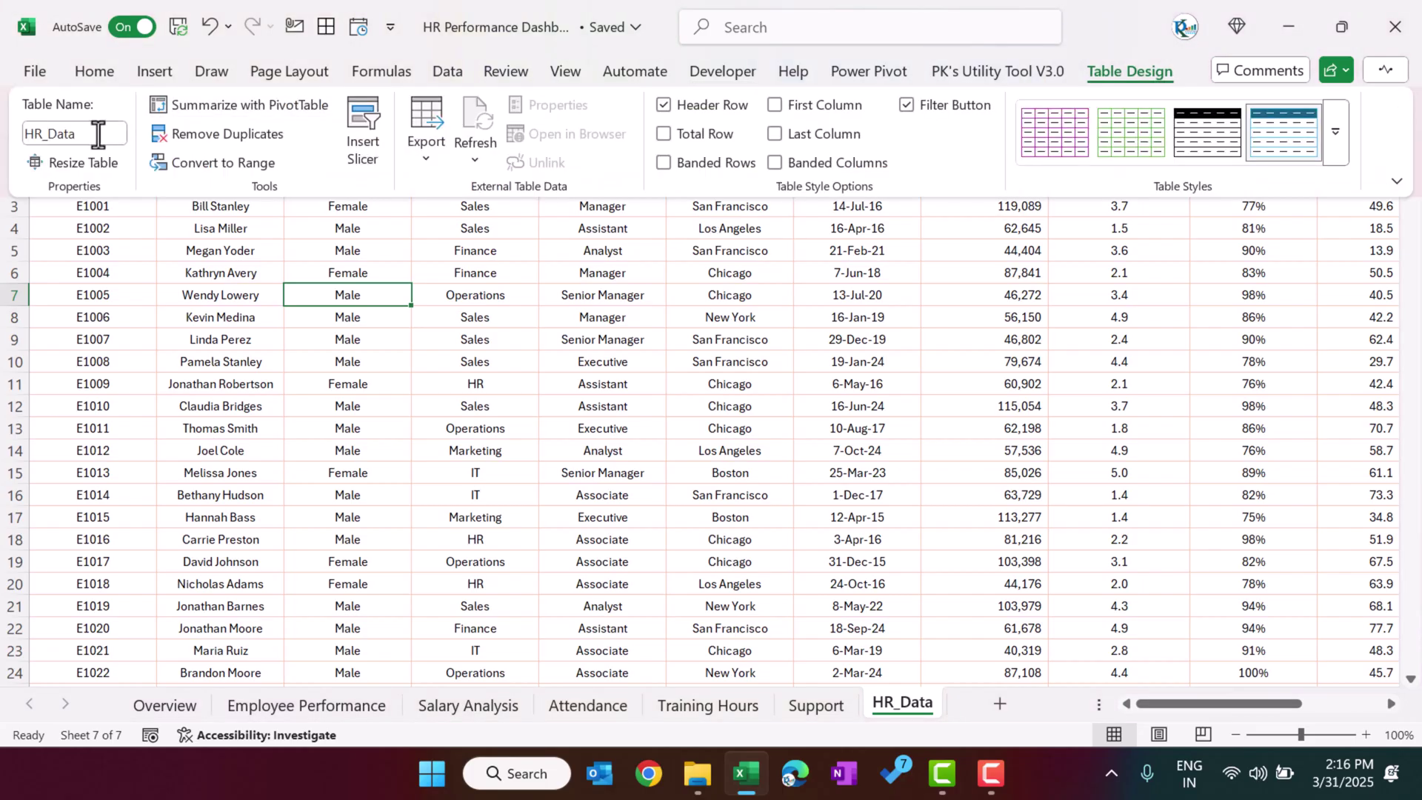
key("Escape")
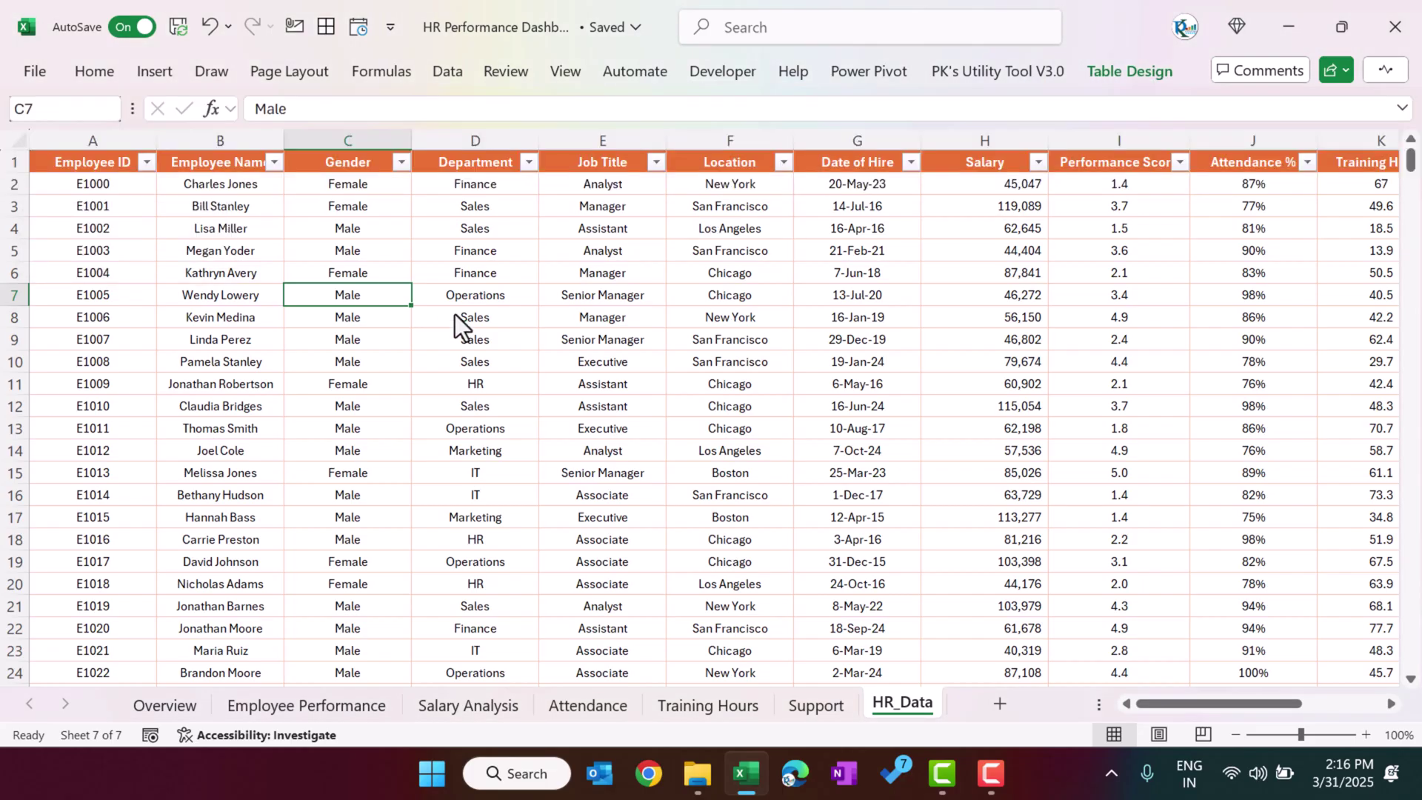
Create a PivotTable from the HR_Data table on a new worksheet and reposition its field list beside it.
left_click(1126, 72)
left_click(268, 106)
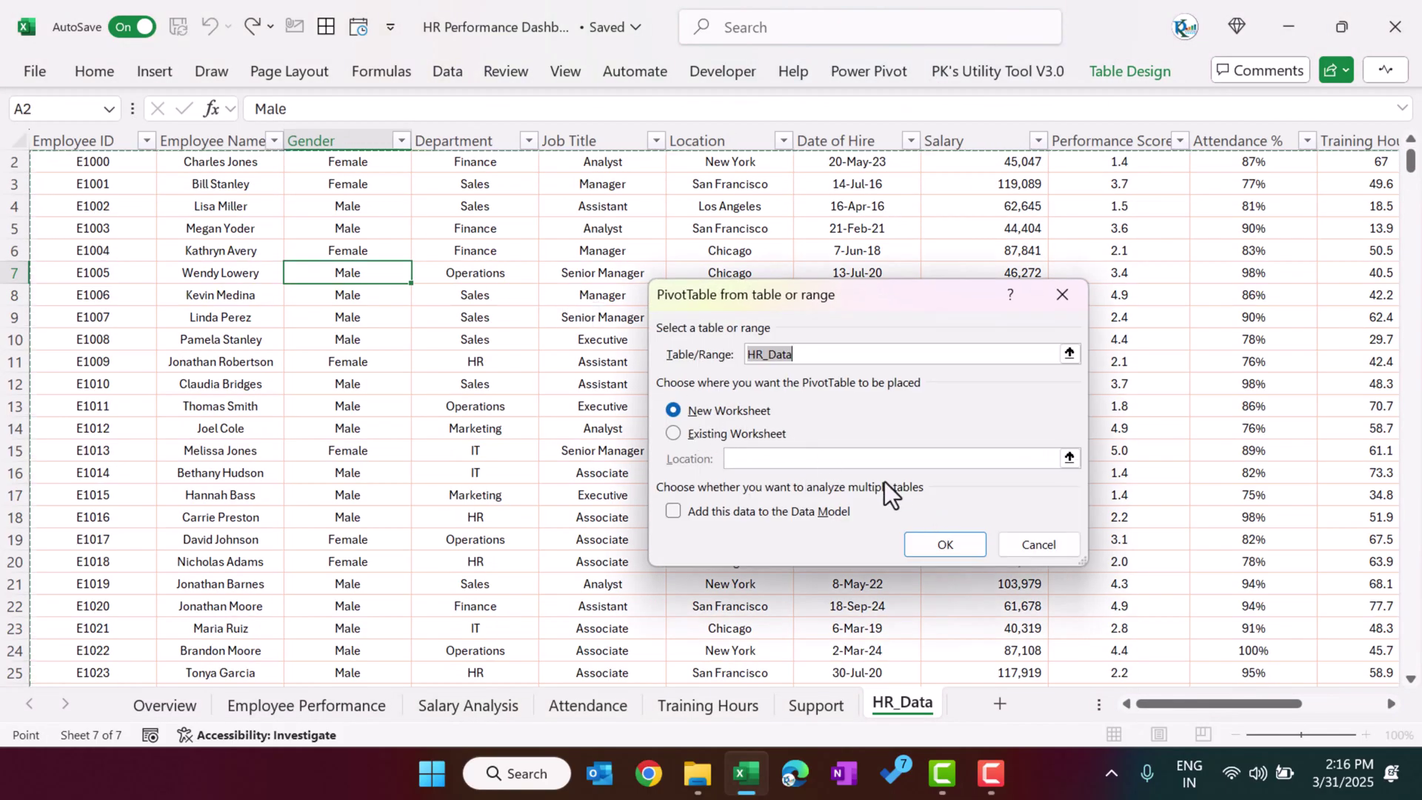
left_click(948, 544)
left_click_drag(619, 577, 974, 610)
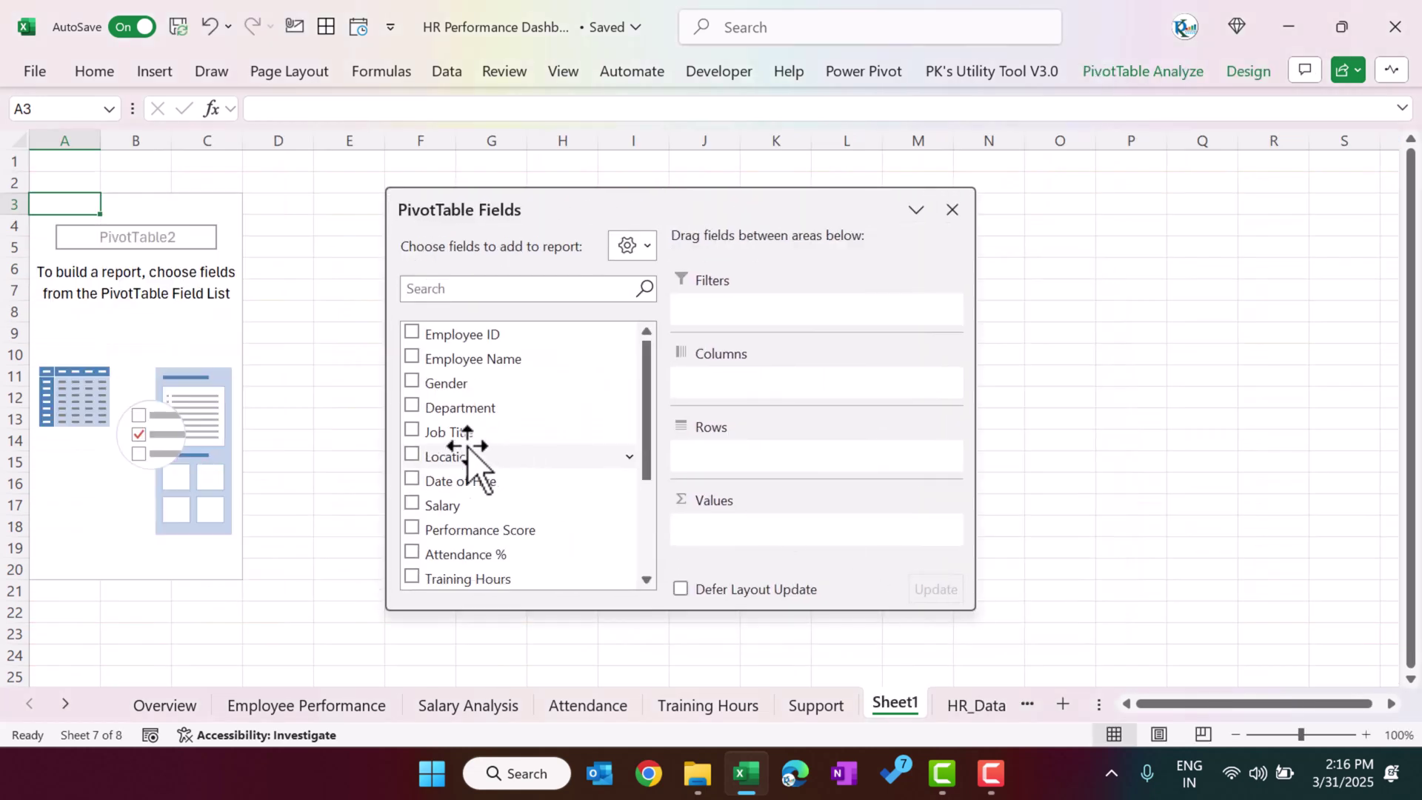
Add Gender to the PivotTable's Columns and a count of Gender to its Values, and close the field list.
left_click_drag(451, 382, 768, 381)
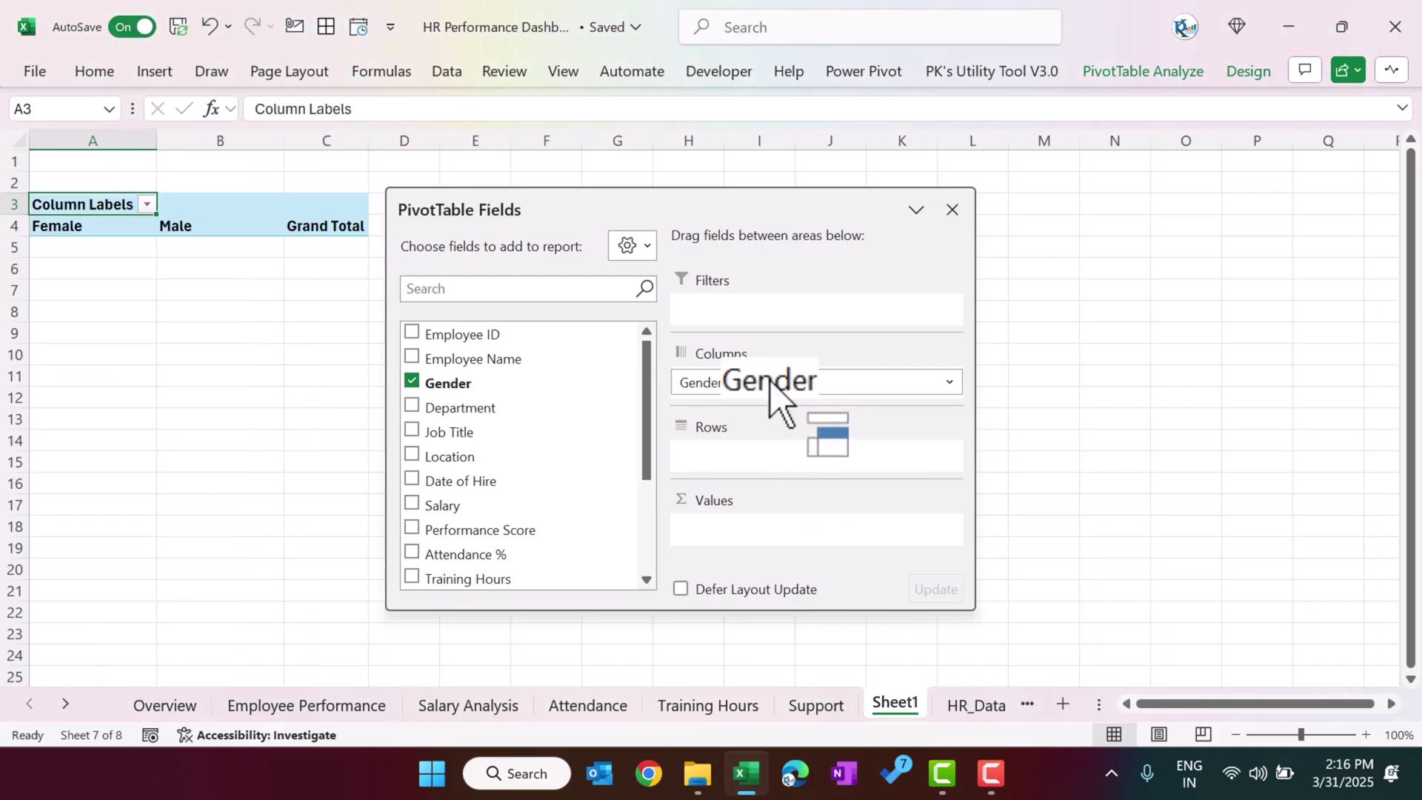
left_click_drag(485, 390, 770, 530)
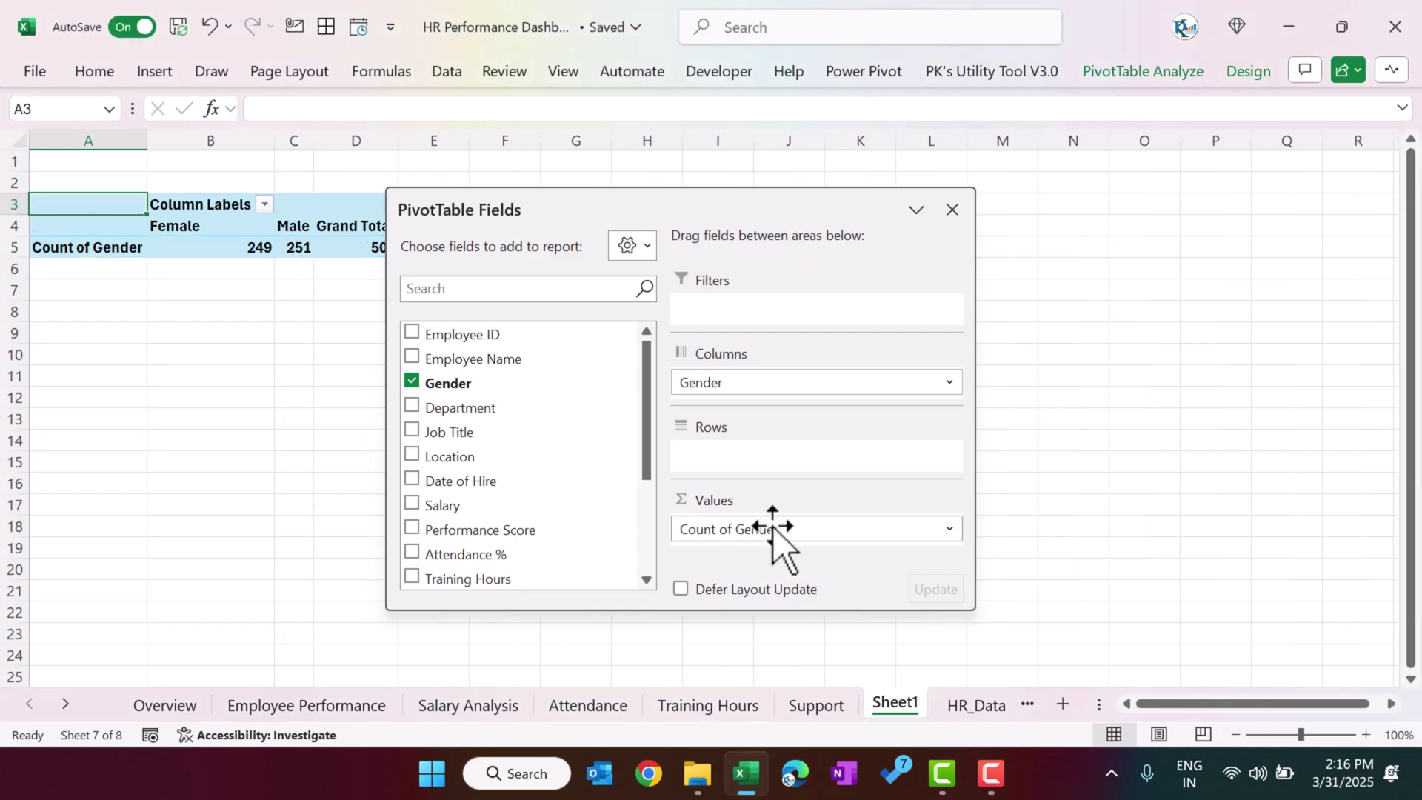
left_click(952, 209)
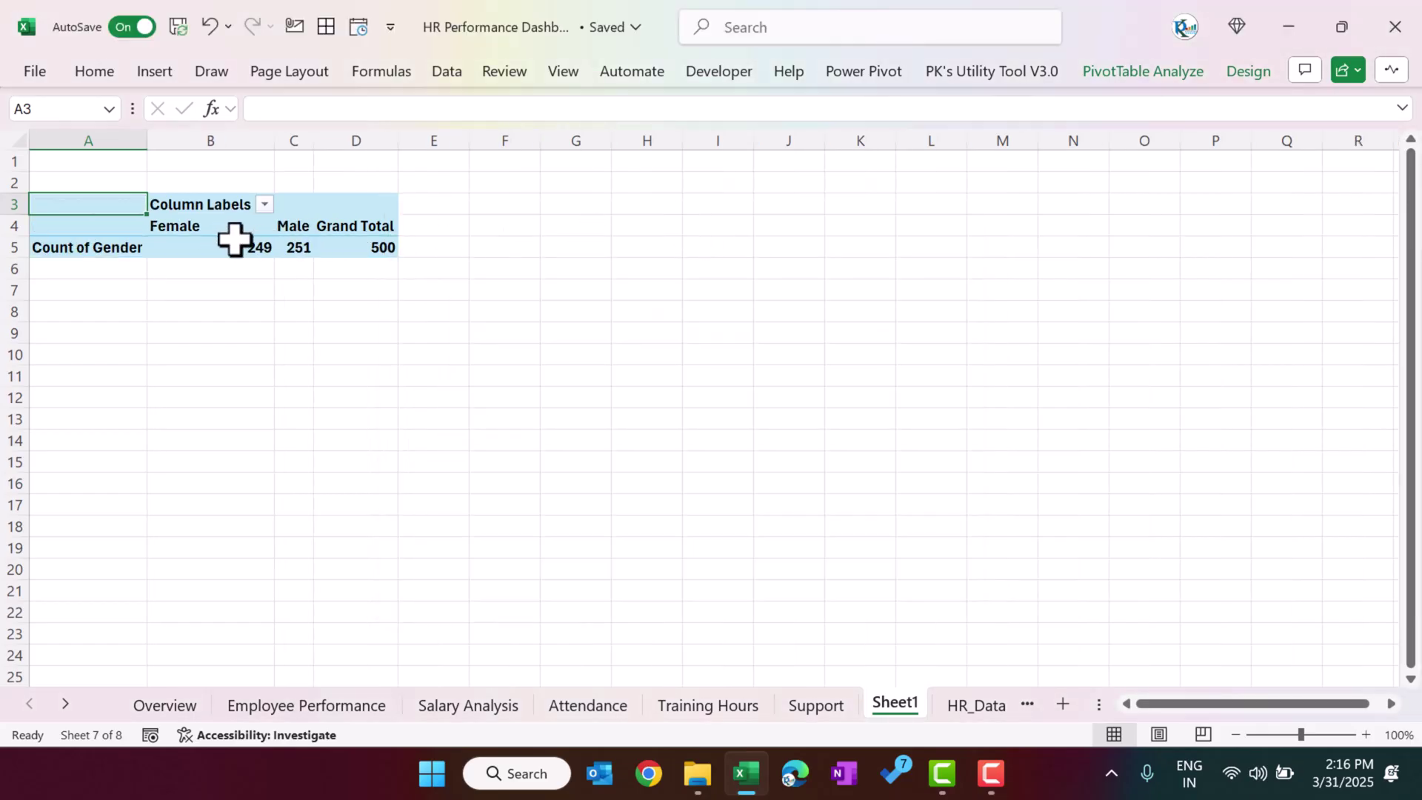
Compare the new PivotTable's layout with the Support sheet's Gender pivot table, and move its Gender field from Columns to Rows.
left_click(807, 704)
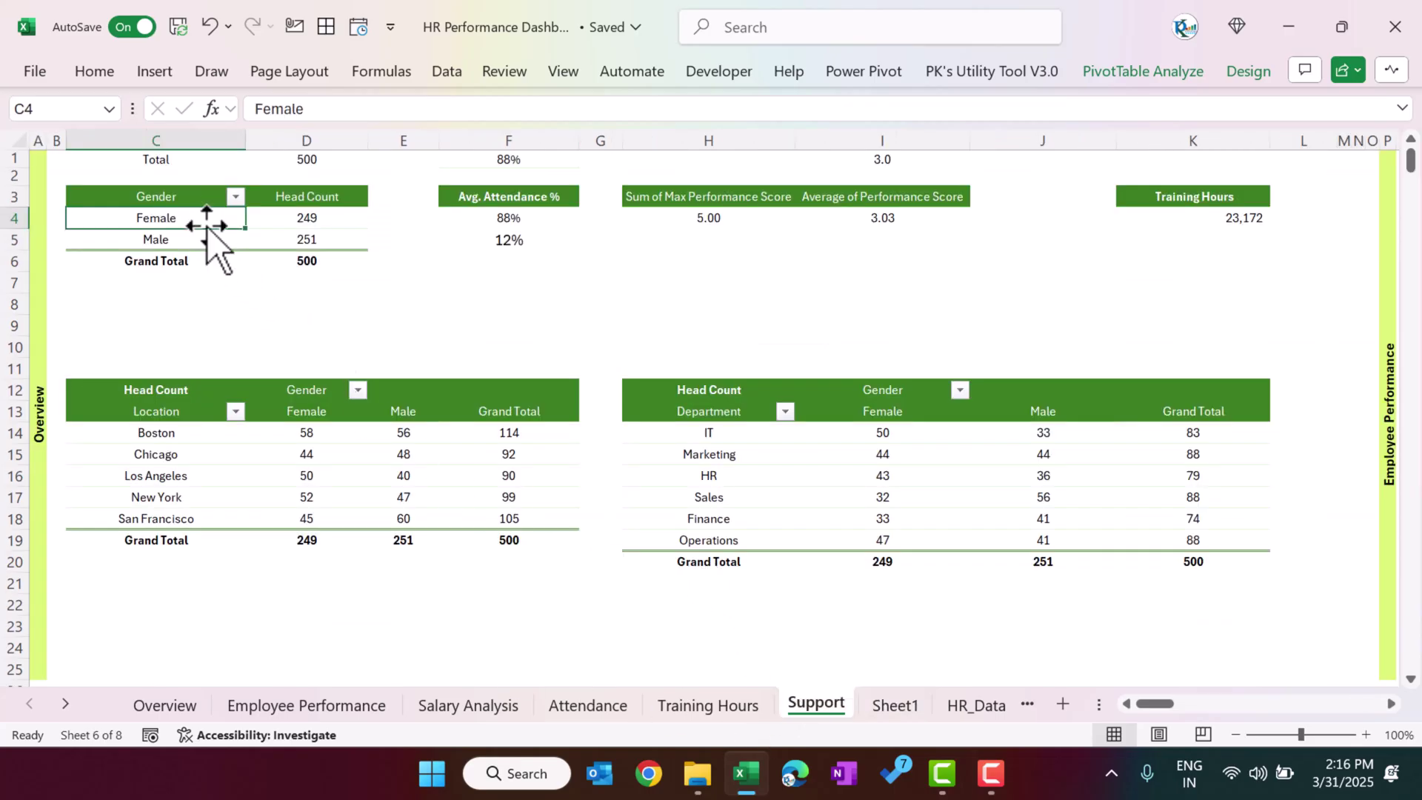
left_click(908, 704)
right_click(293, 247)
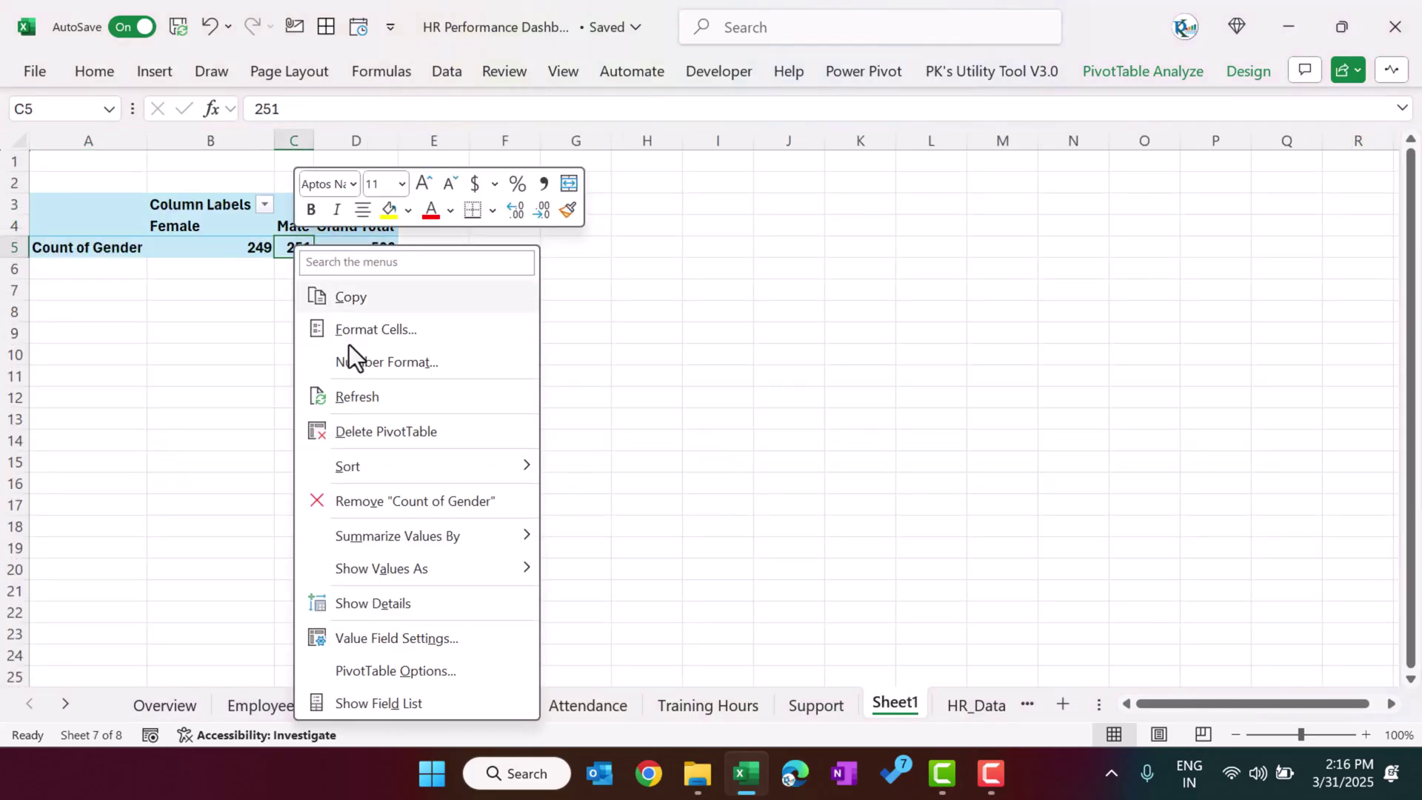
left_click(381, 702)
left_click_drag(751, 382, 792, 474)
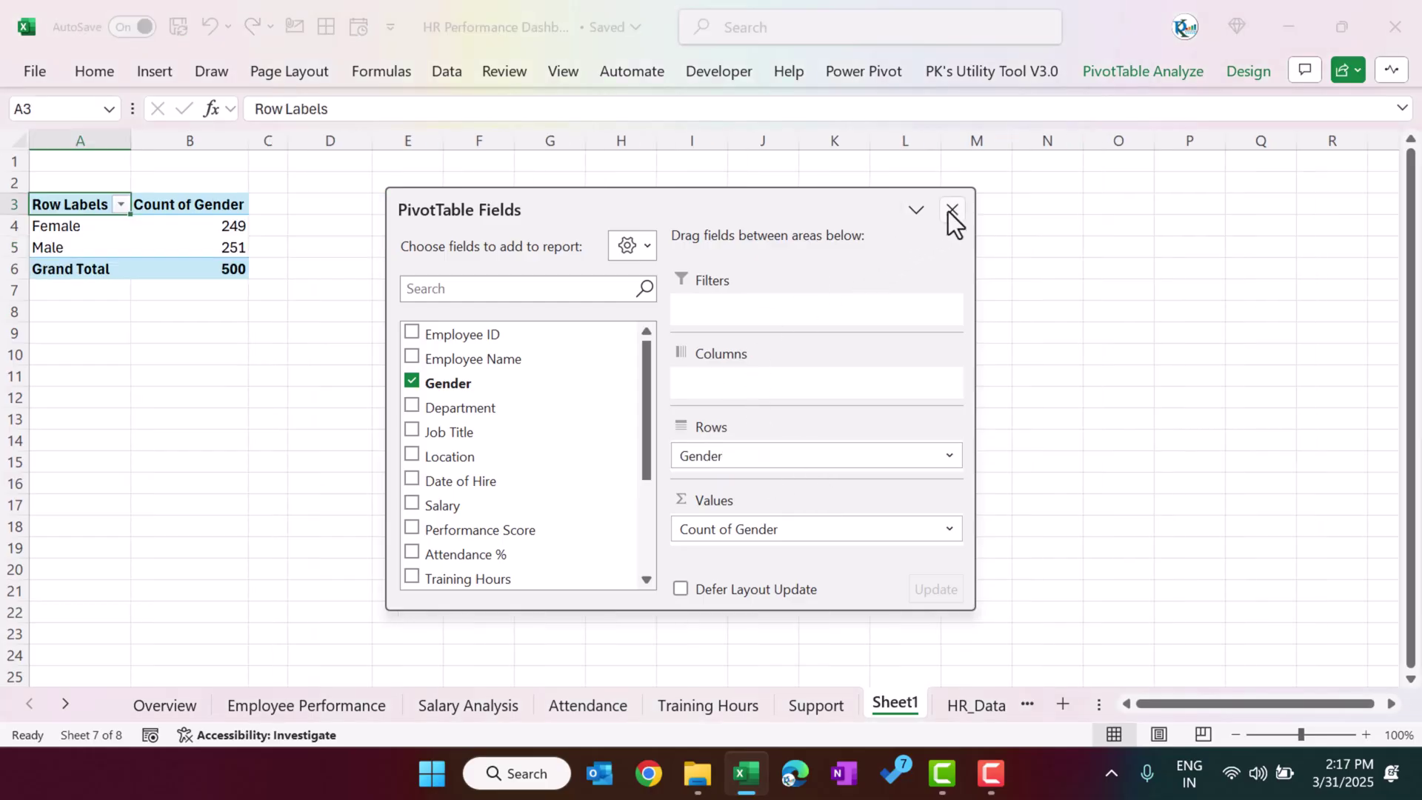
left_click(952, 212)
Insert a doughnut PivotChart based on the Gender count PivotTable on Sheet1.
left_click(207, 205)
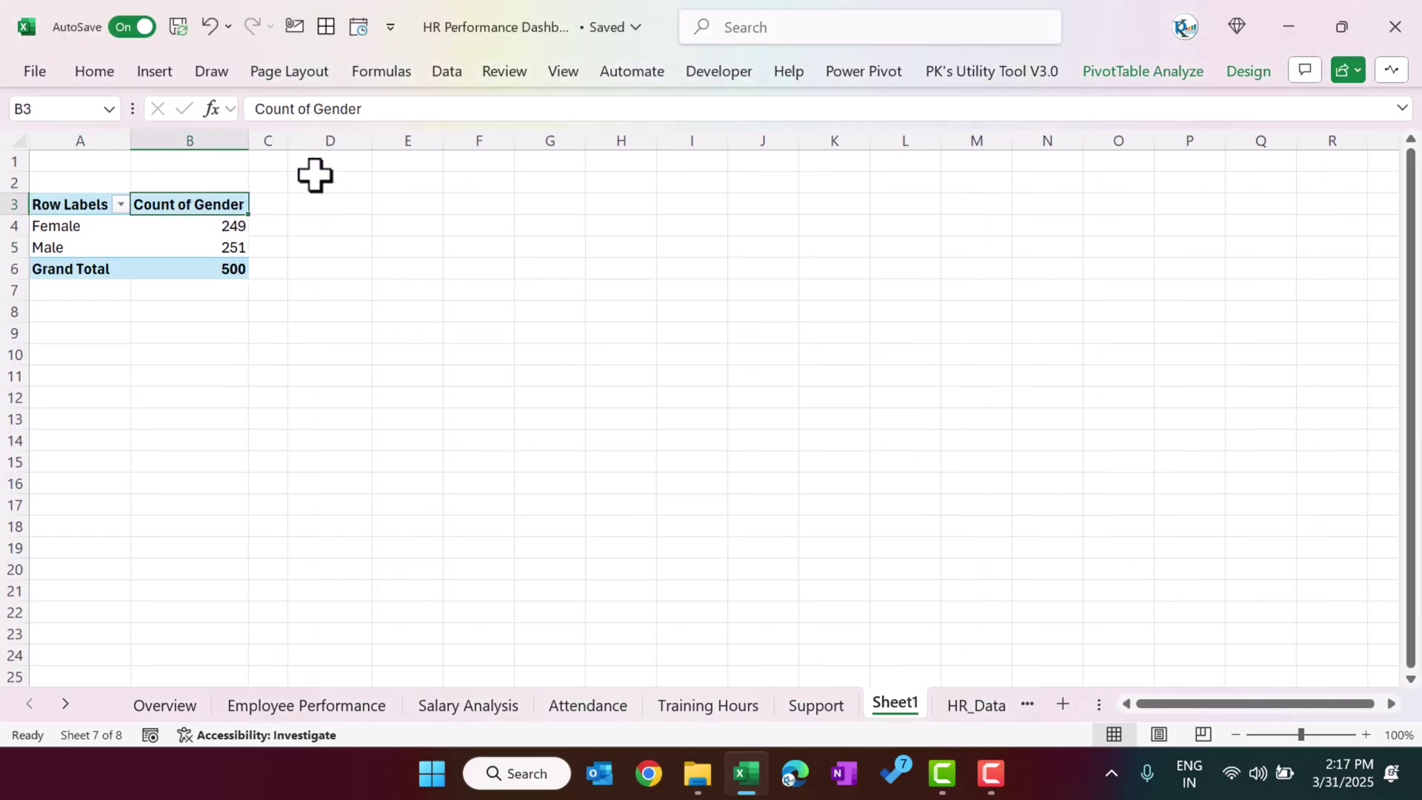
left_click(229, 231)
left_click(157, 73)
left_click(578, 161)
left_click(592, 462)
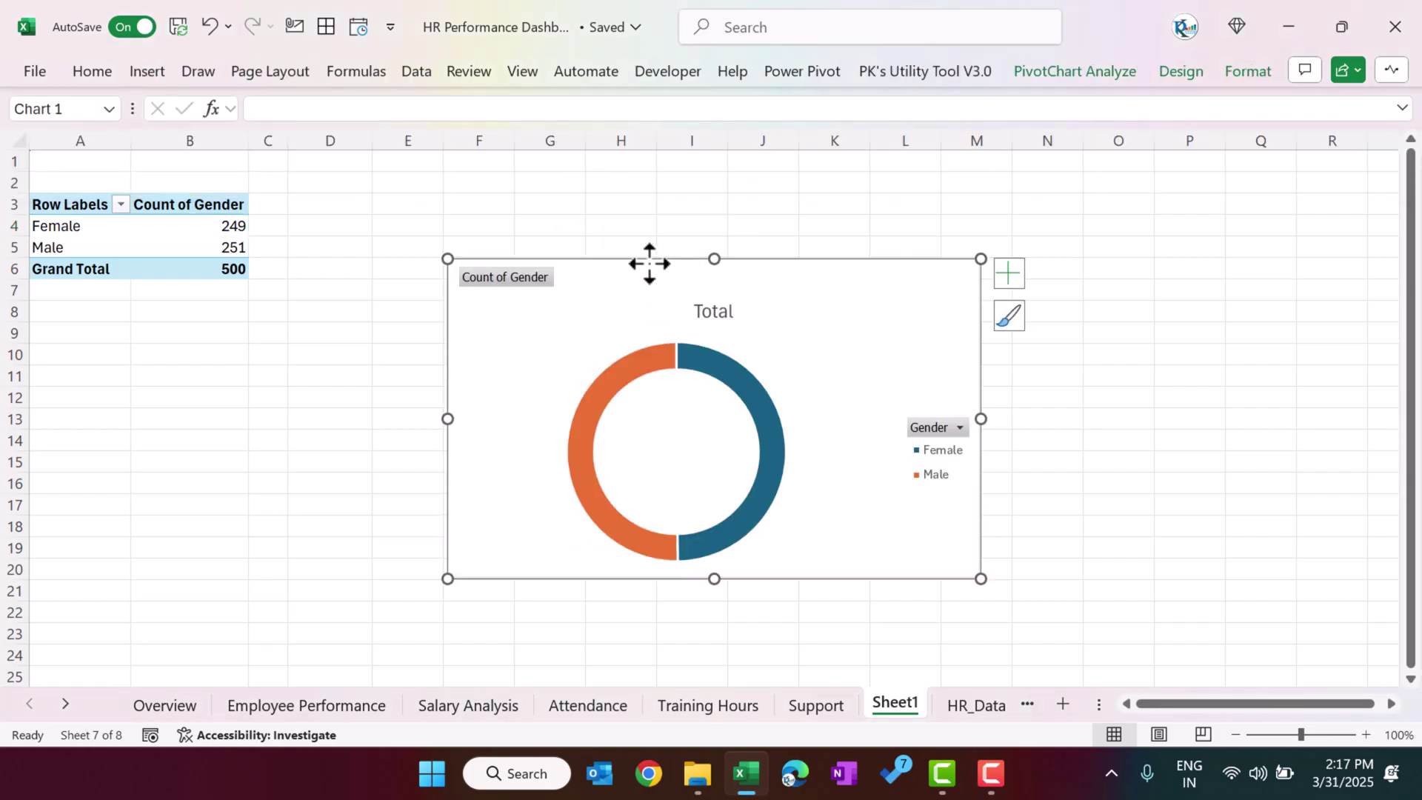
Move the doughnut PivotChart closer to the PivotTable, hide all its field buttons and shrink it to about 5 cm high.
left_click_drag(651, 267, 584, 260)
left_click(1128, 69)
left_click(1252, 160)
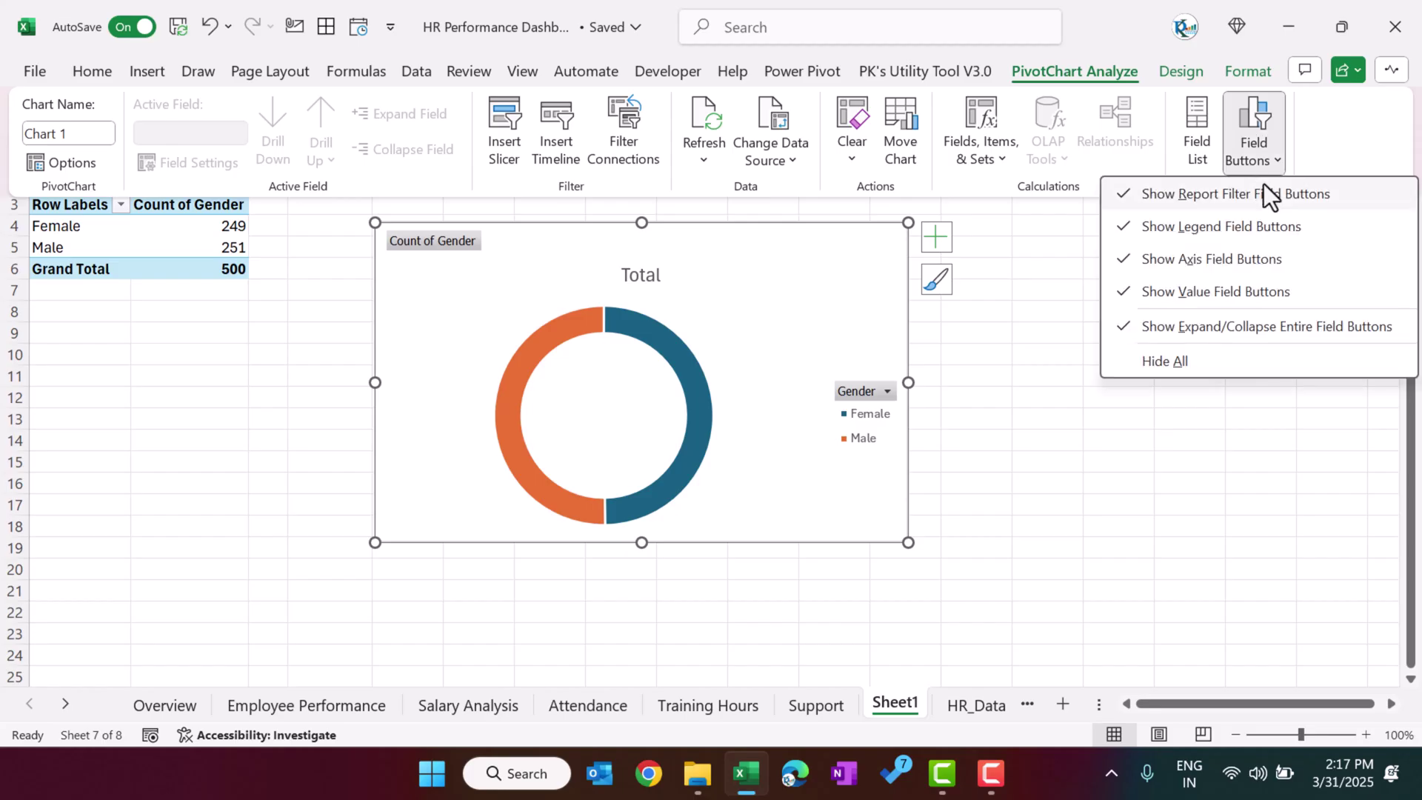
left_click(1210, 363)
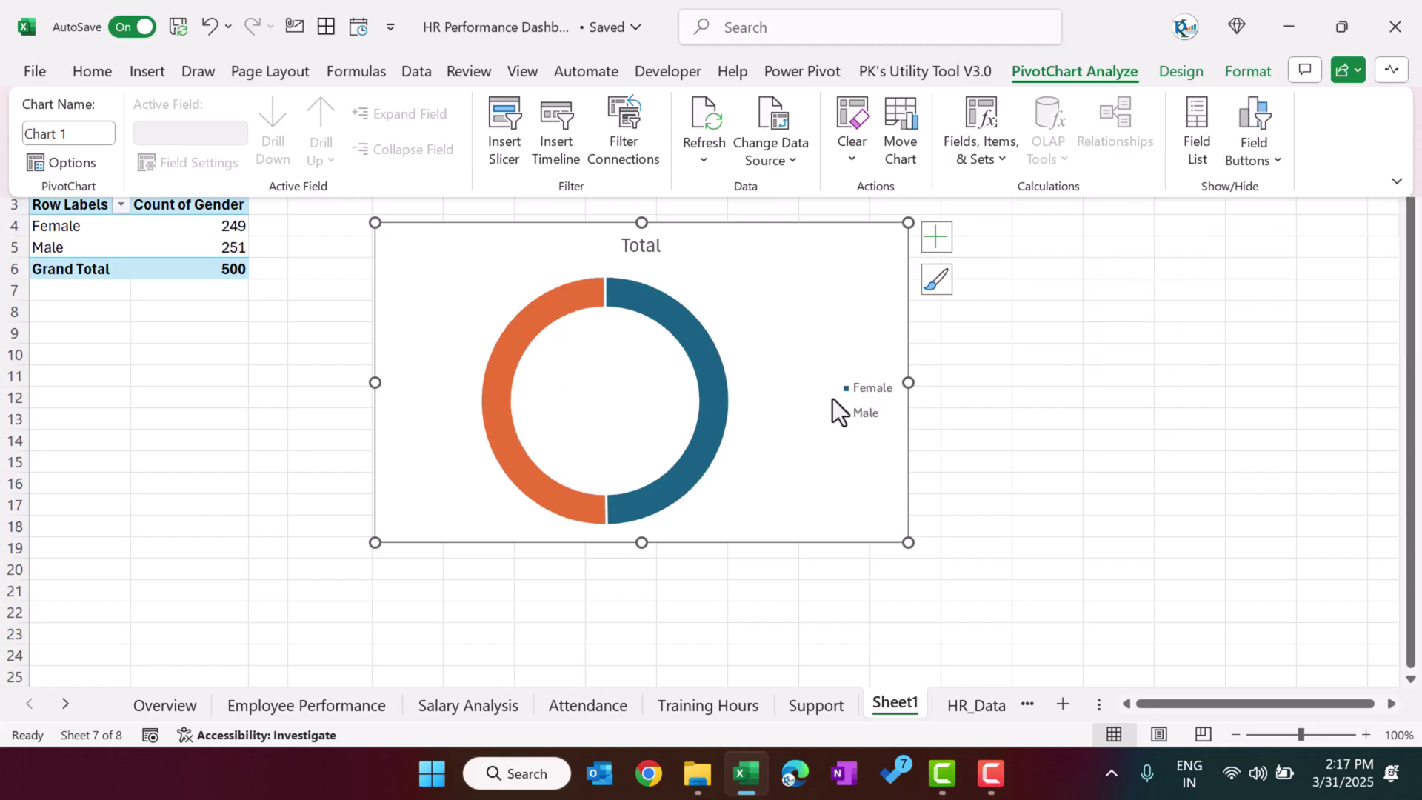
left_click(909, 544)
left_click_drag(908, 544, 650, 416)
Fill the doughnut's Female segment with a light green from the standard colour palette.
left_click(541, 315)
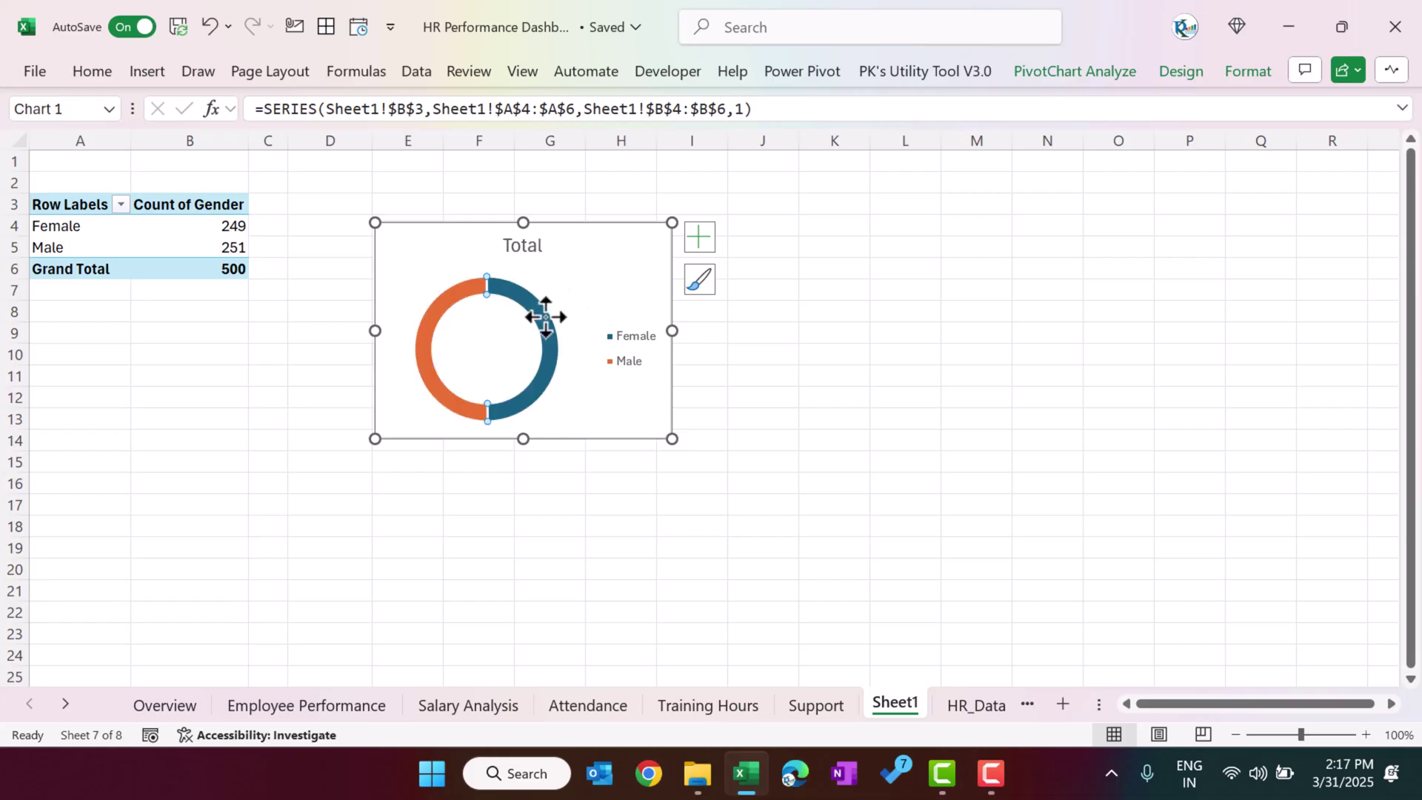
left_click(1233, 83)
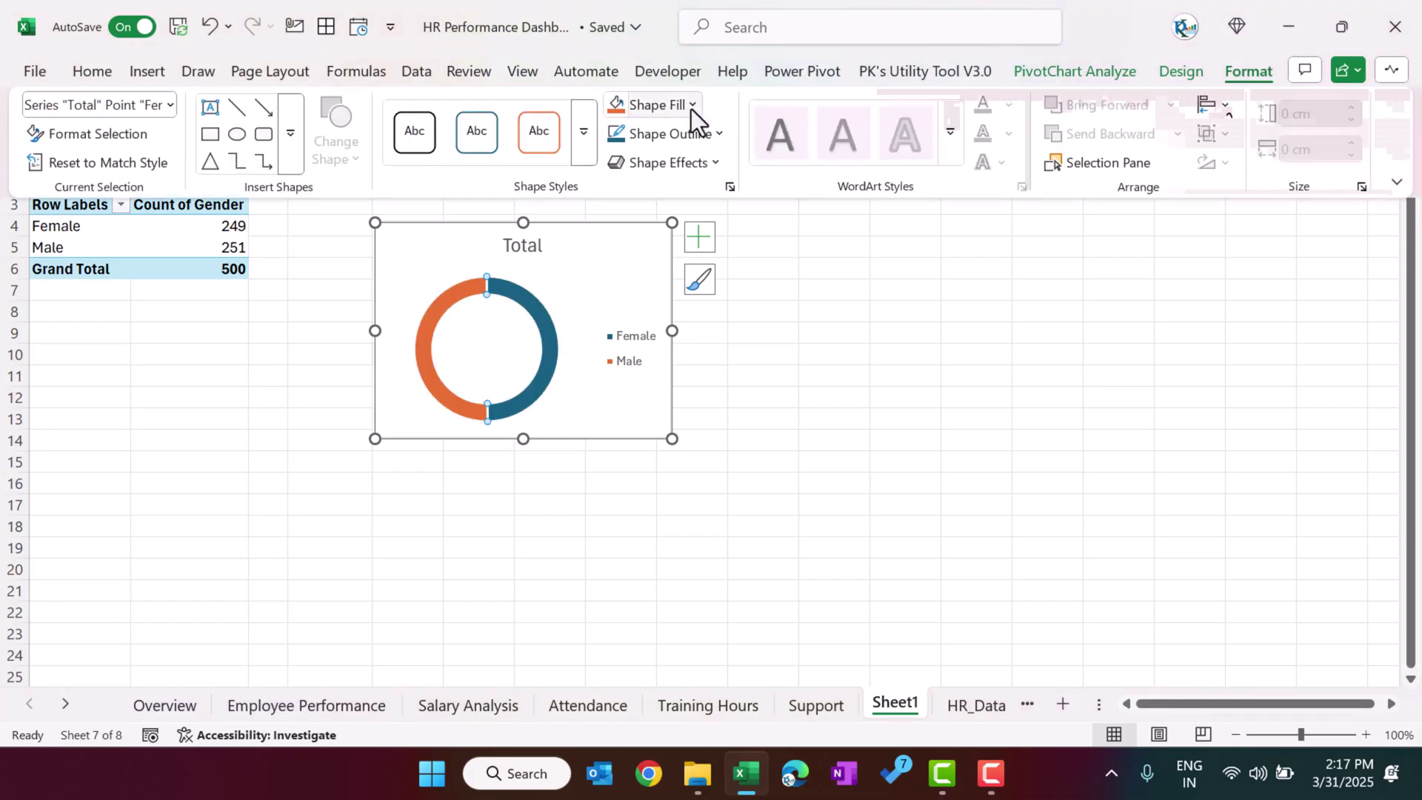
left_click(691, 107)
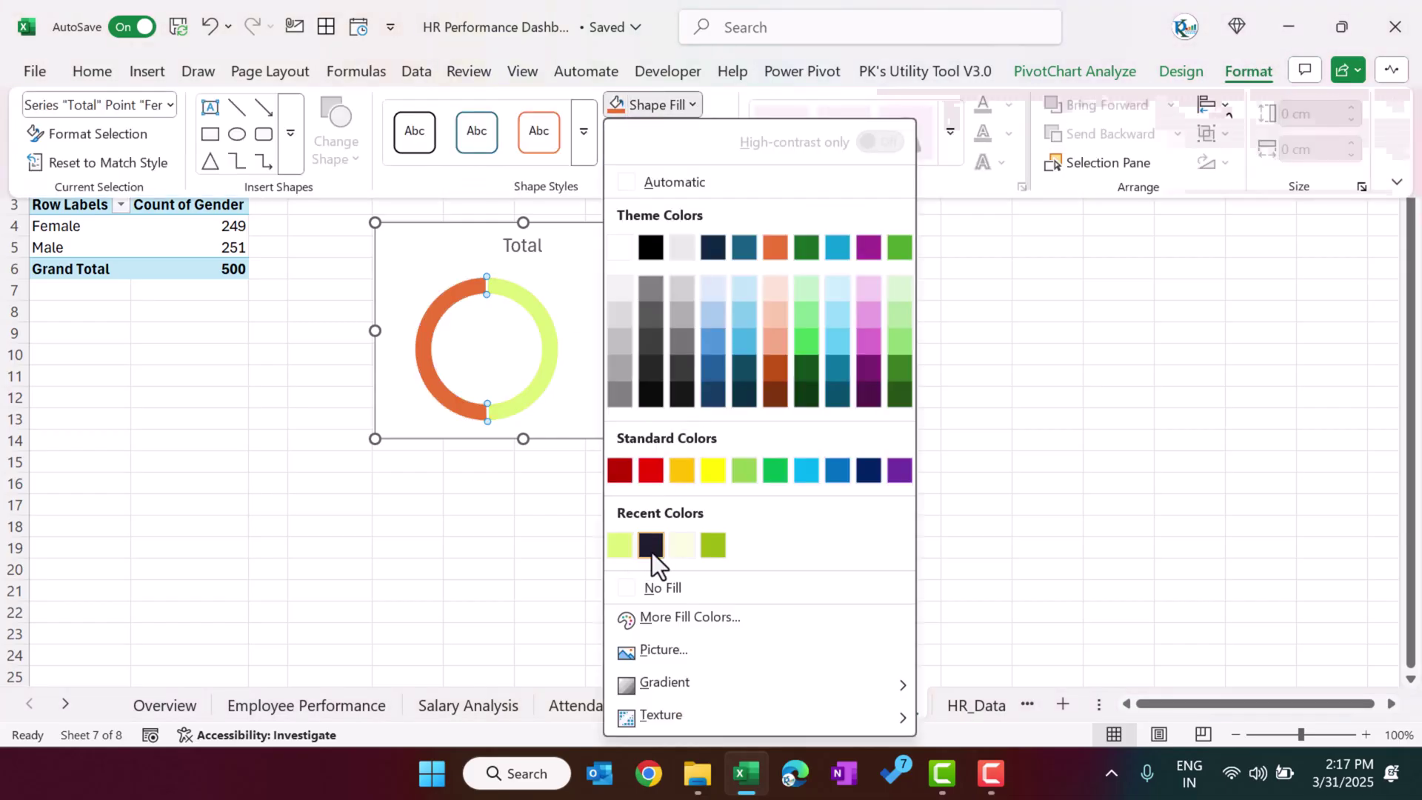
left_click(691, 618)
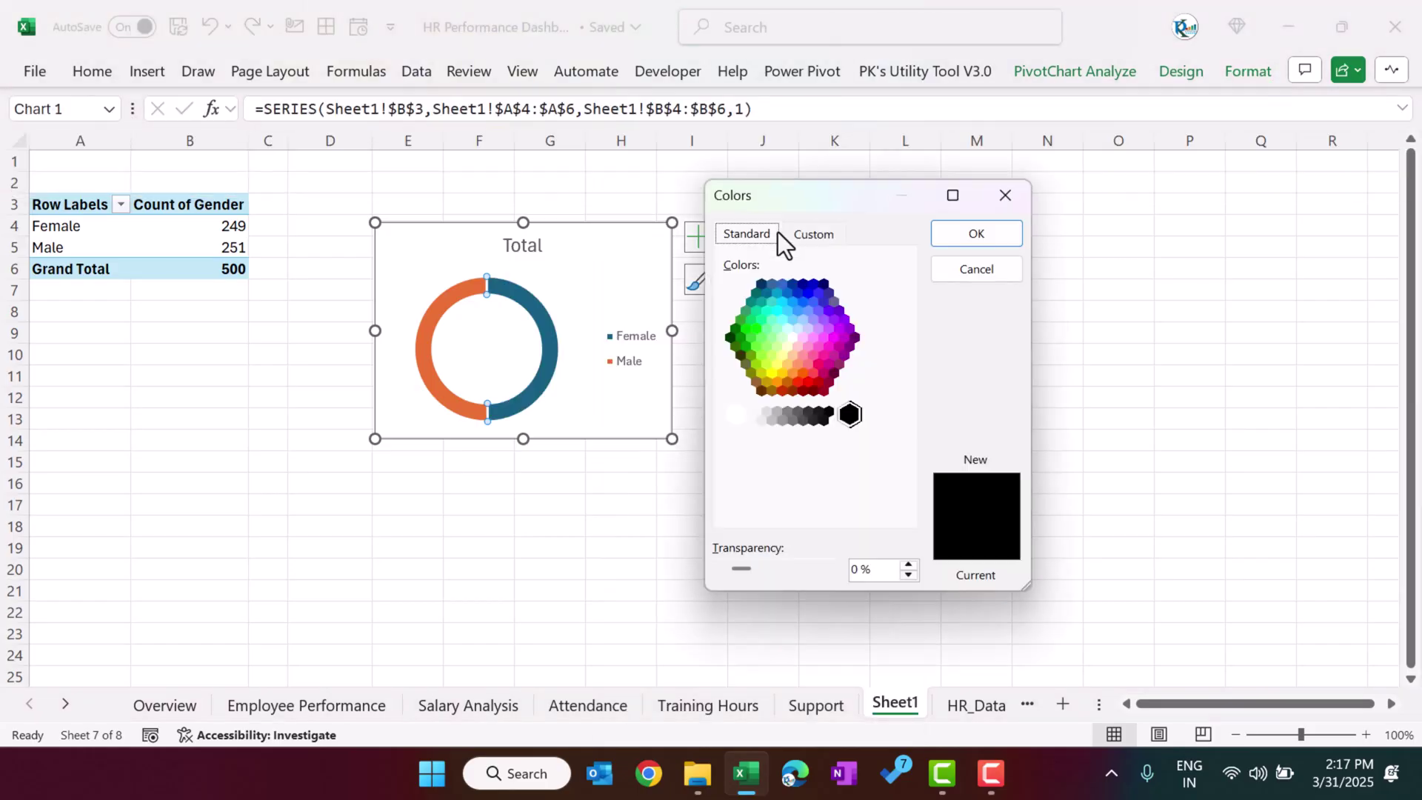
left_click(779, 336)
left_click(756, 329)
left_click(777, 339)
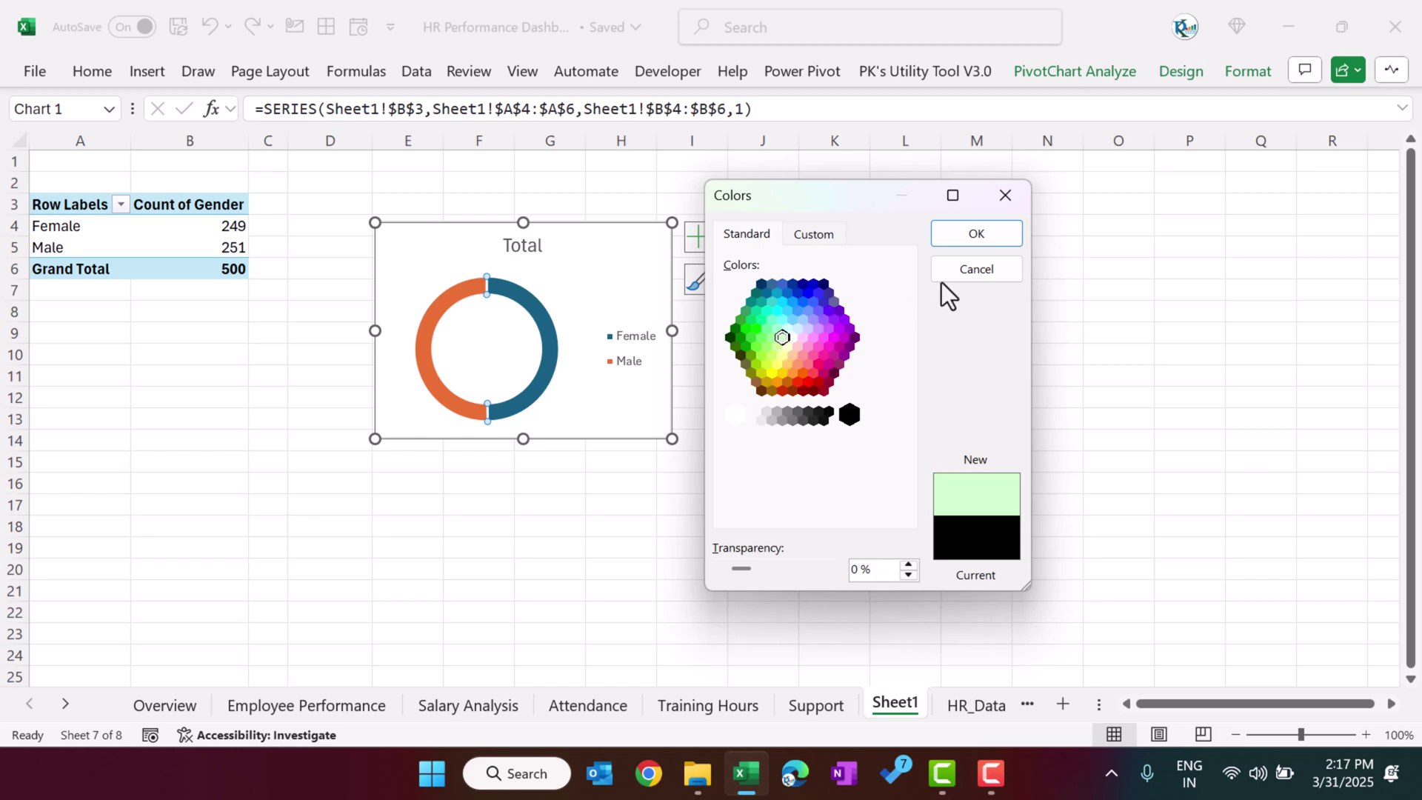
left_click(976, 234)
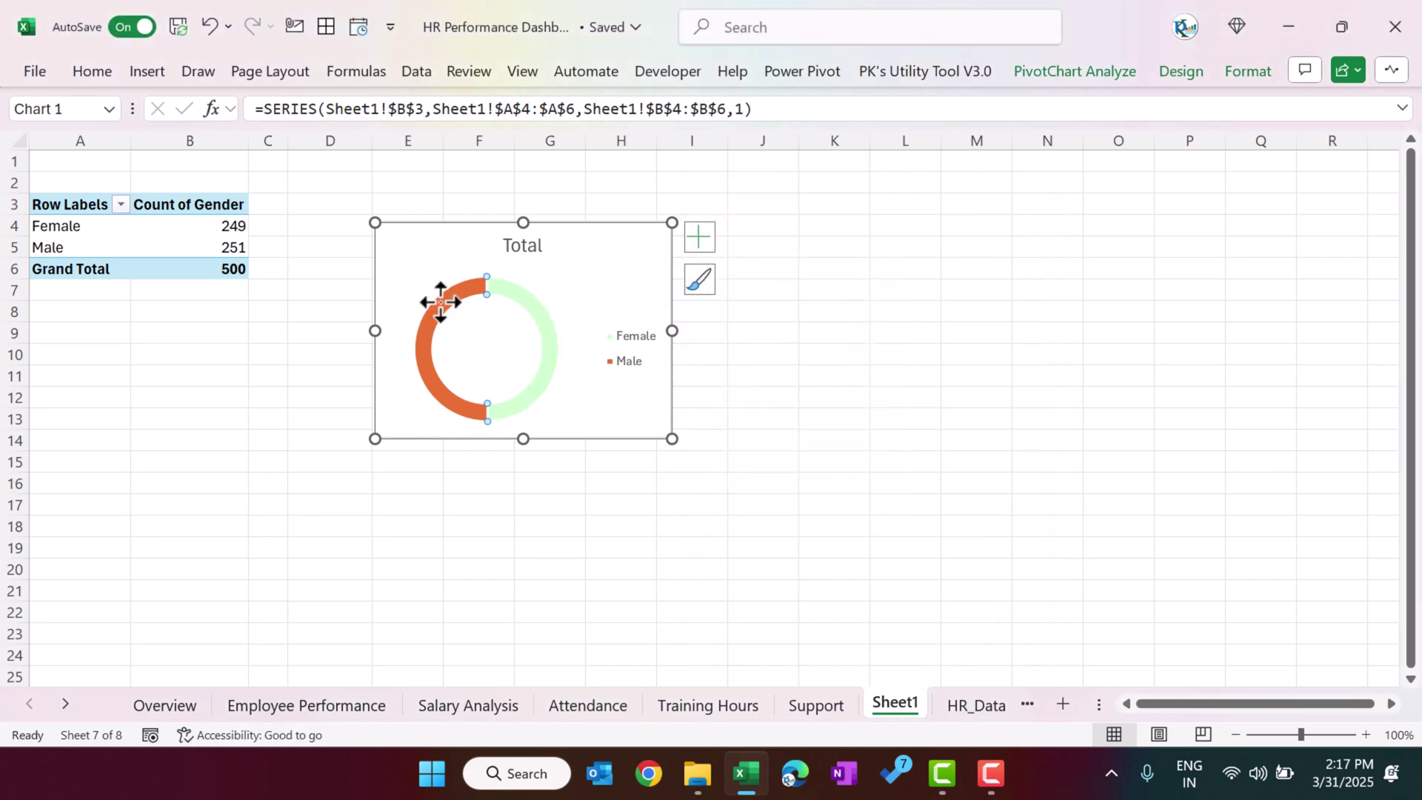
Fill the doughnut's Male segment with the dark blue theme colour.
left_click(1249, 72)
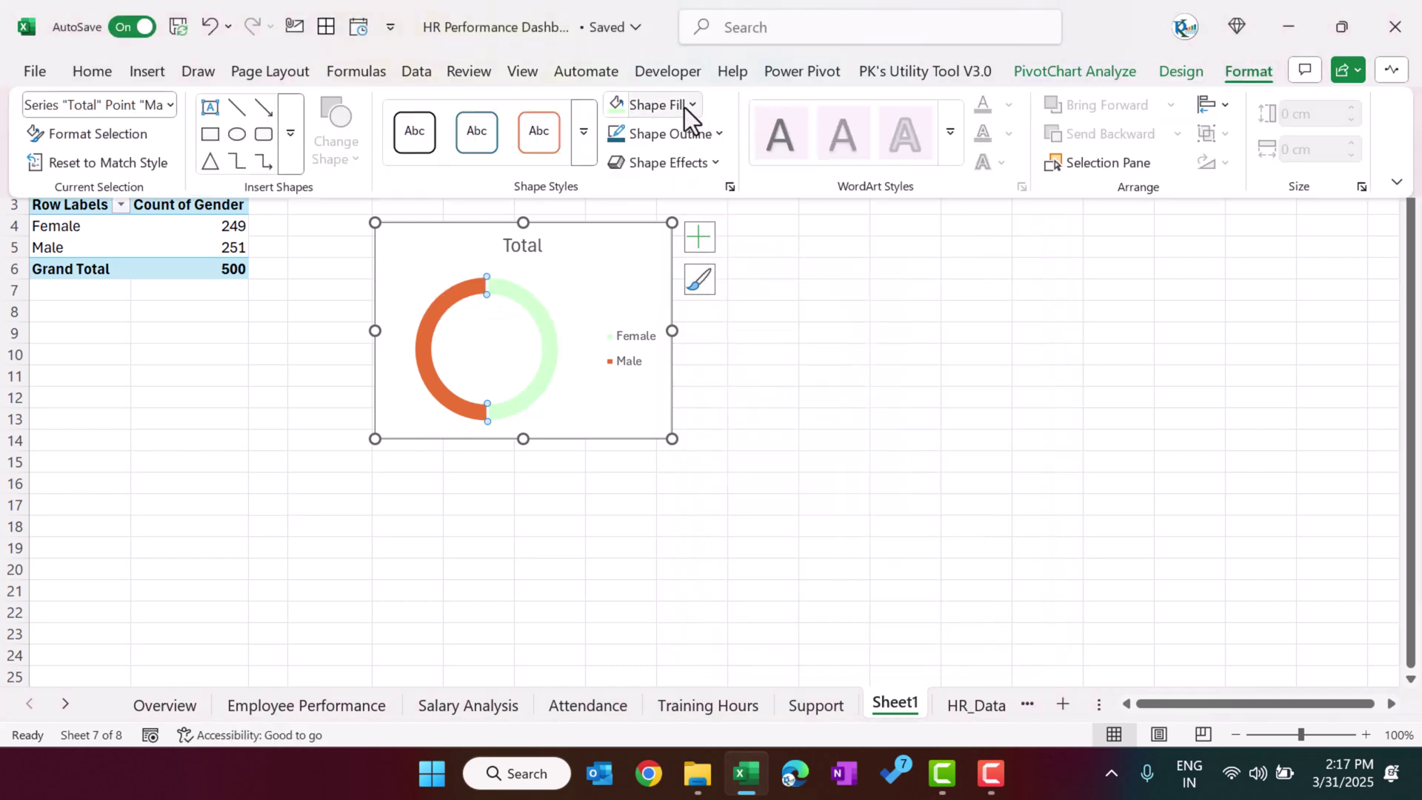
left_click(682, 106)
left_click(712, 247)
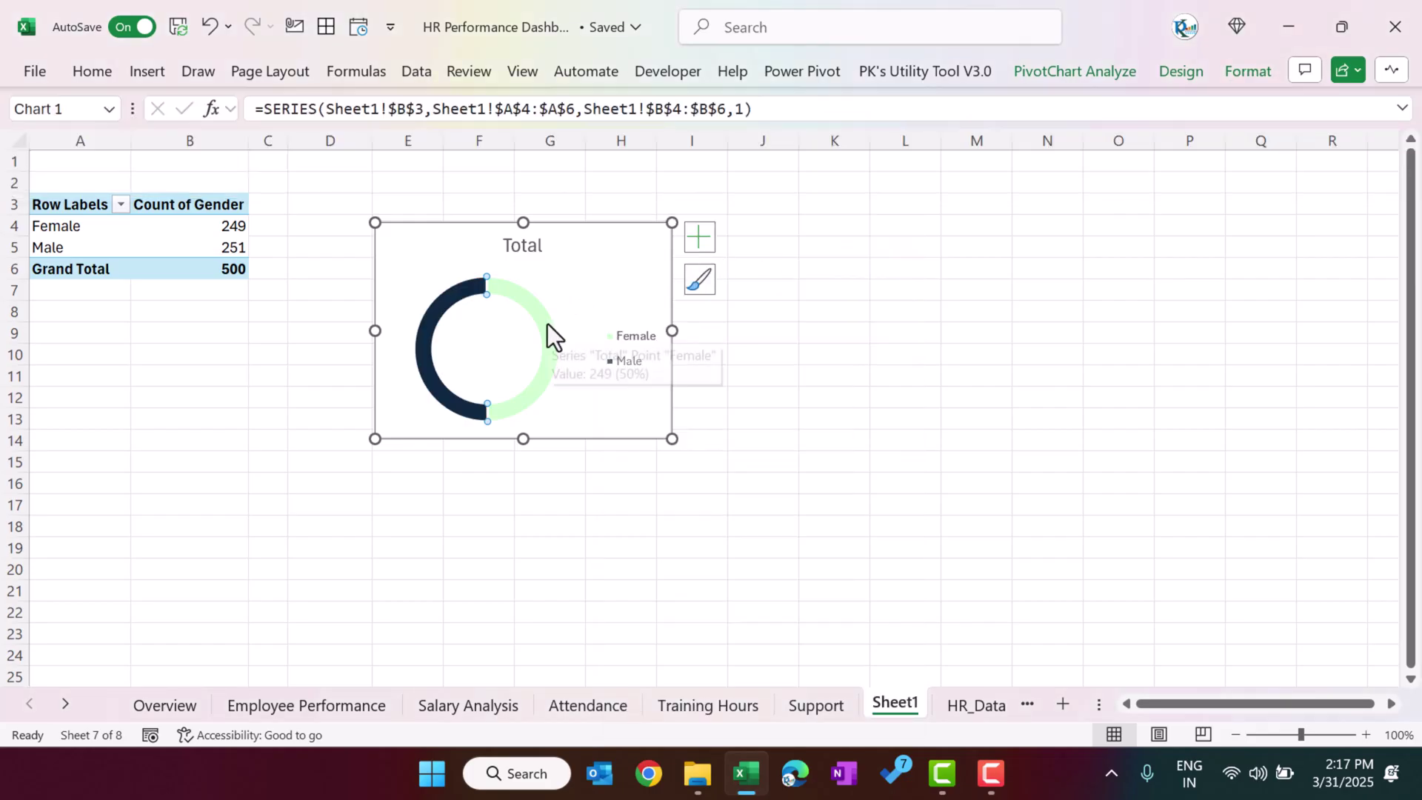
Add data labels to the doughnut that contain both the category name and the value.
left_click(700, 238)
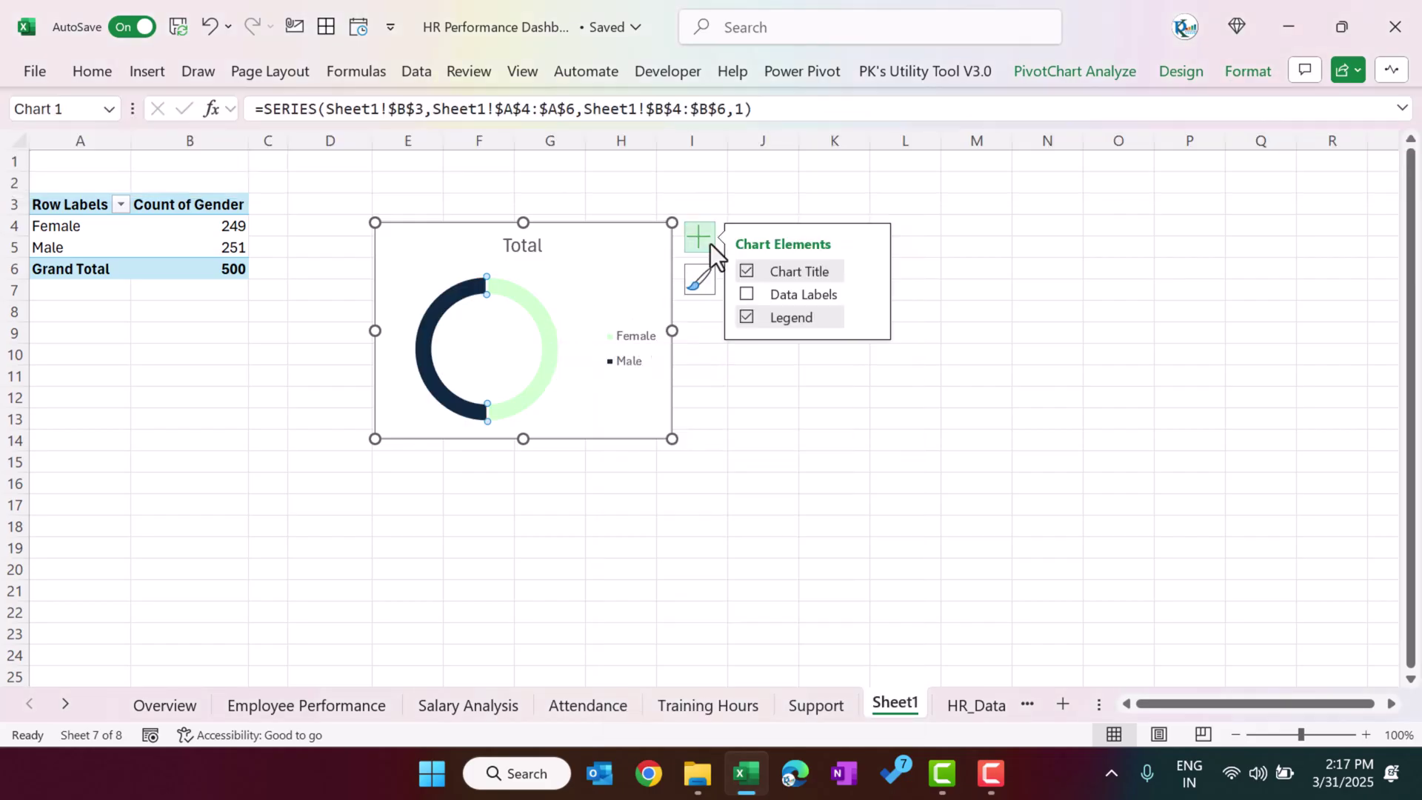
left_click(754, 295)
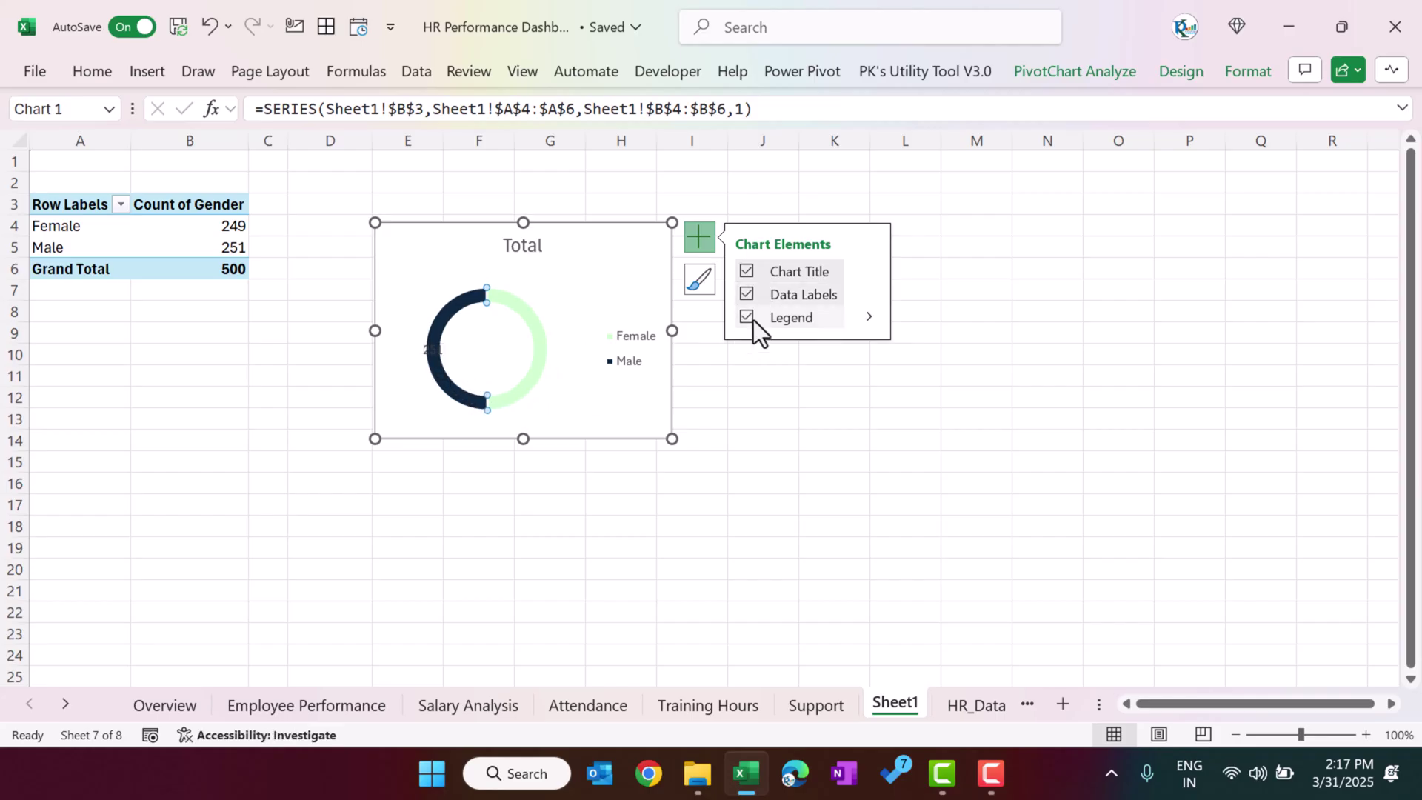
left_click(742, 295)
left_click(742, 295)
right_click(536, 352)
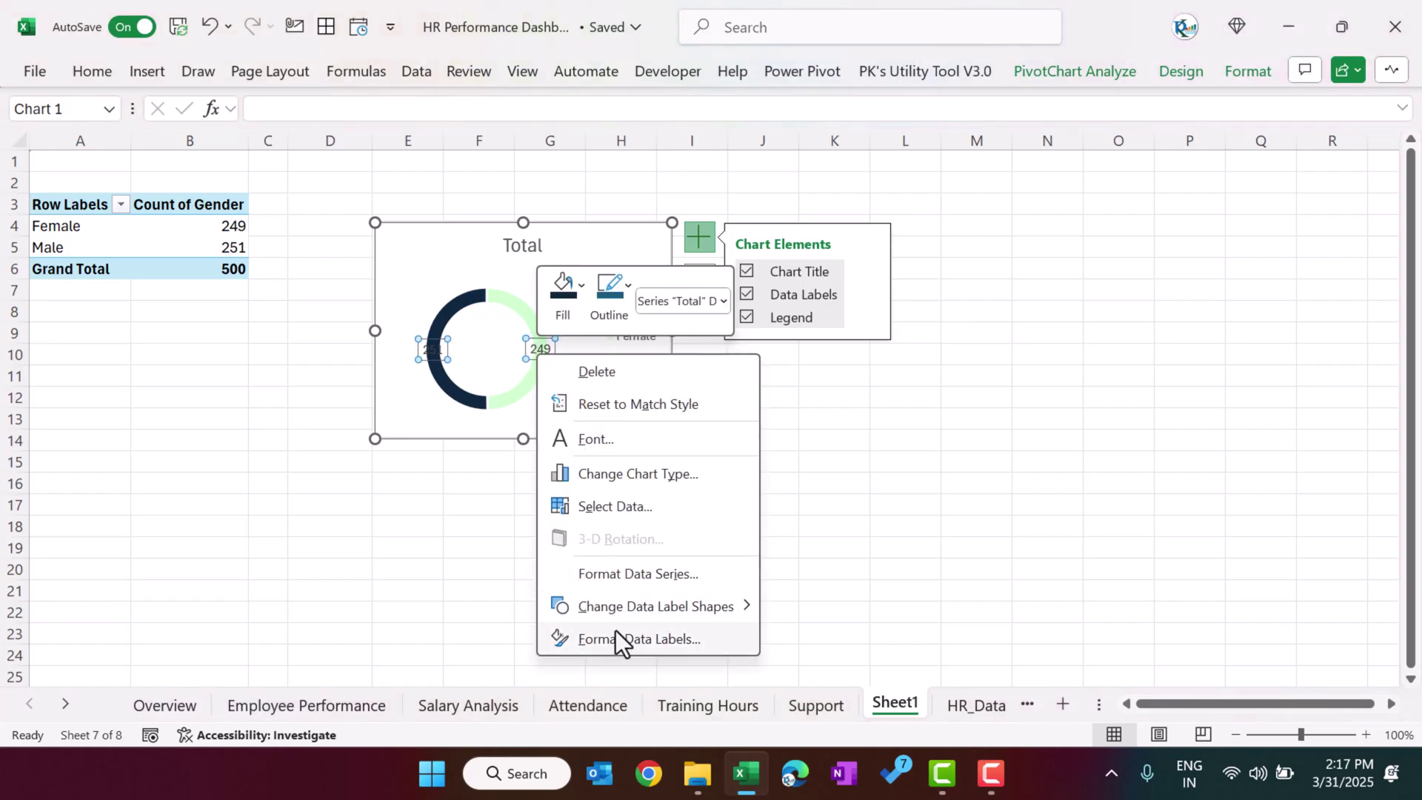
left_click(702, 637)
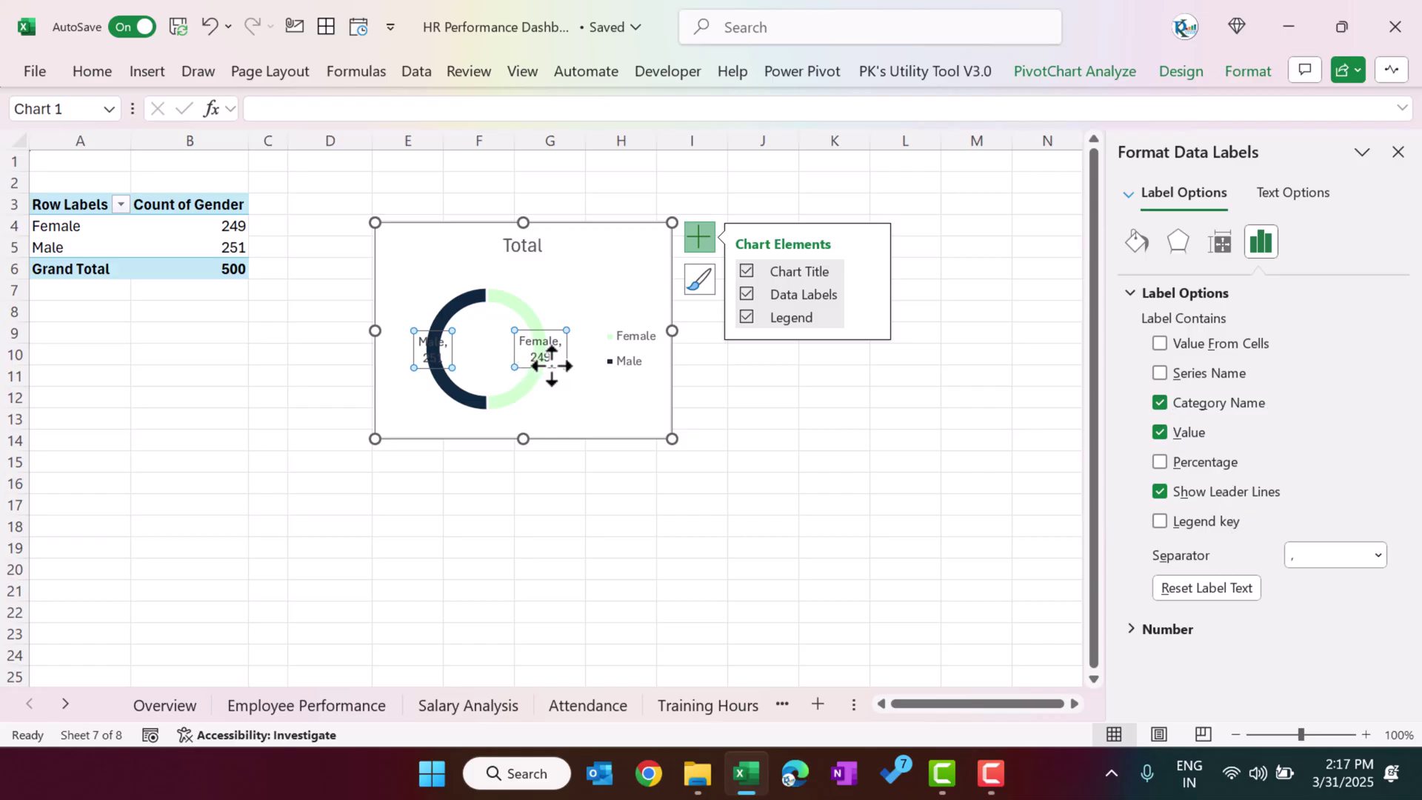
Remove the doughnut chart's legend and widen the chart to about 7 cm.
left_click(635, 344)
left_click(747, 317)
left_click_drag(672, 331, 685, 331)
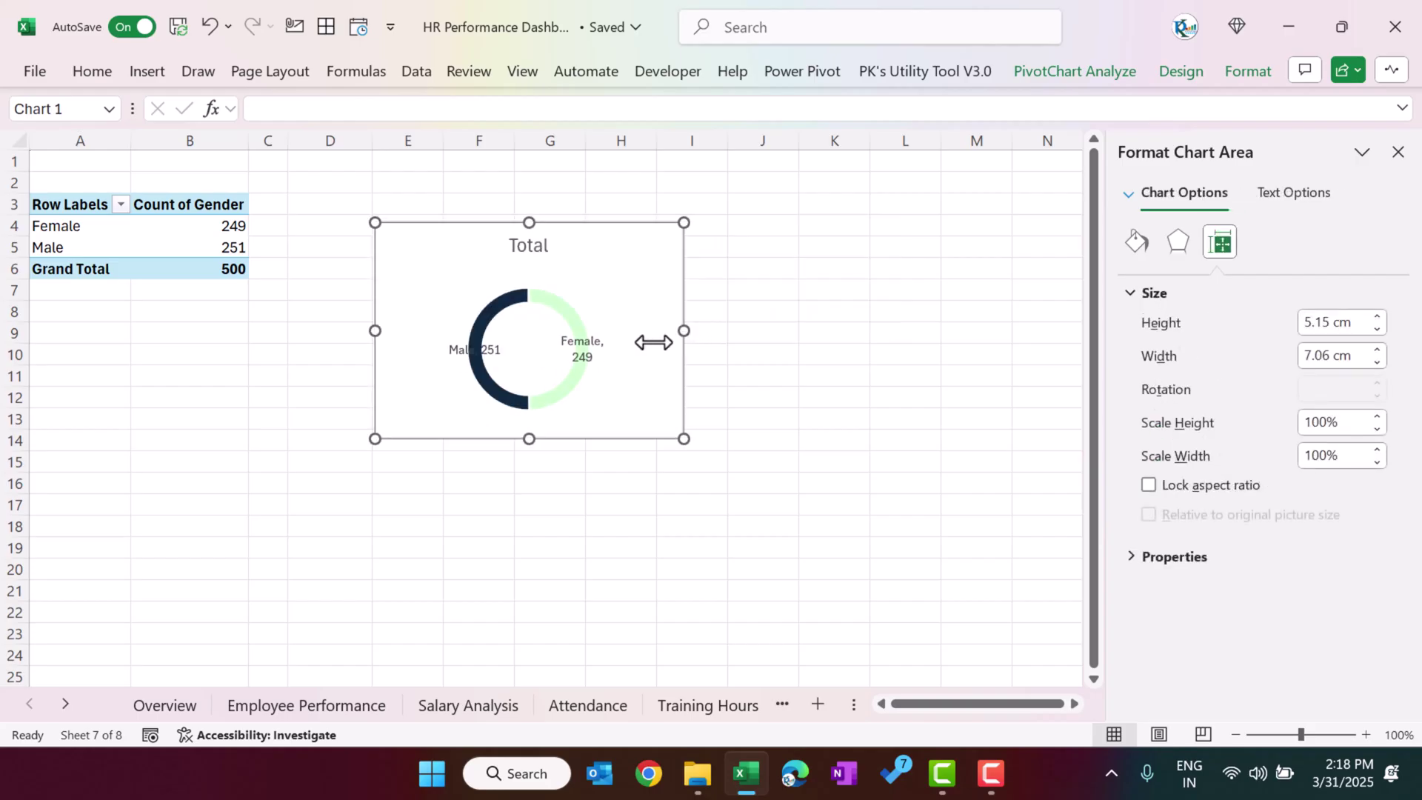
Move the Female and Male data labels to the outer sides of the doughnut ring.
left_click(596, 348)
left_click_drag(591, 363, 628, 358)
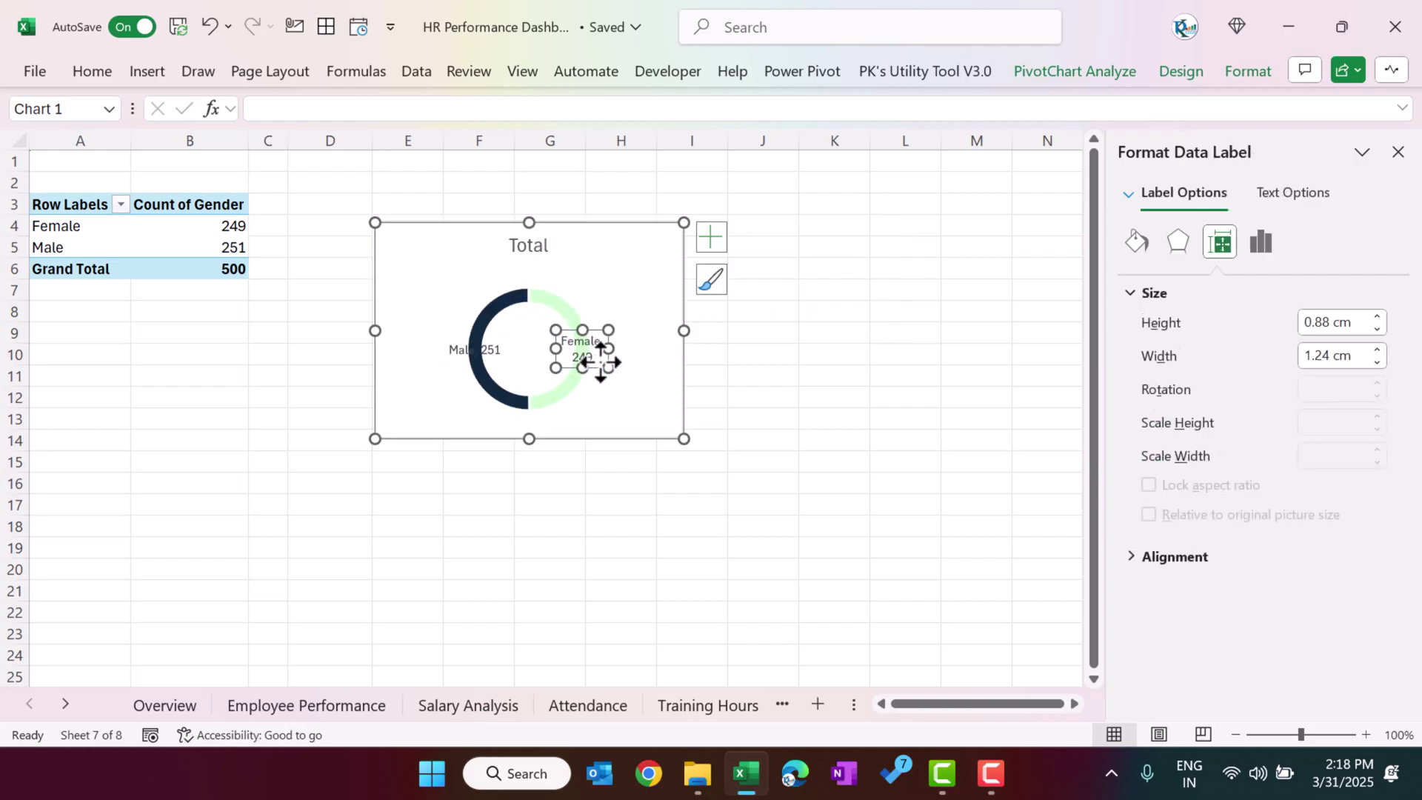
left_click_drag(452, 353, 424, 357)
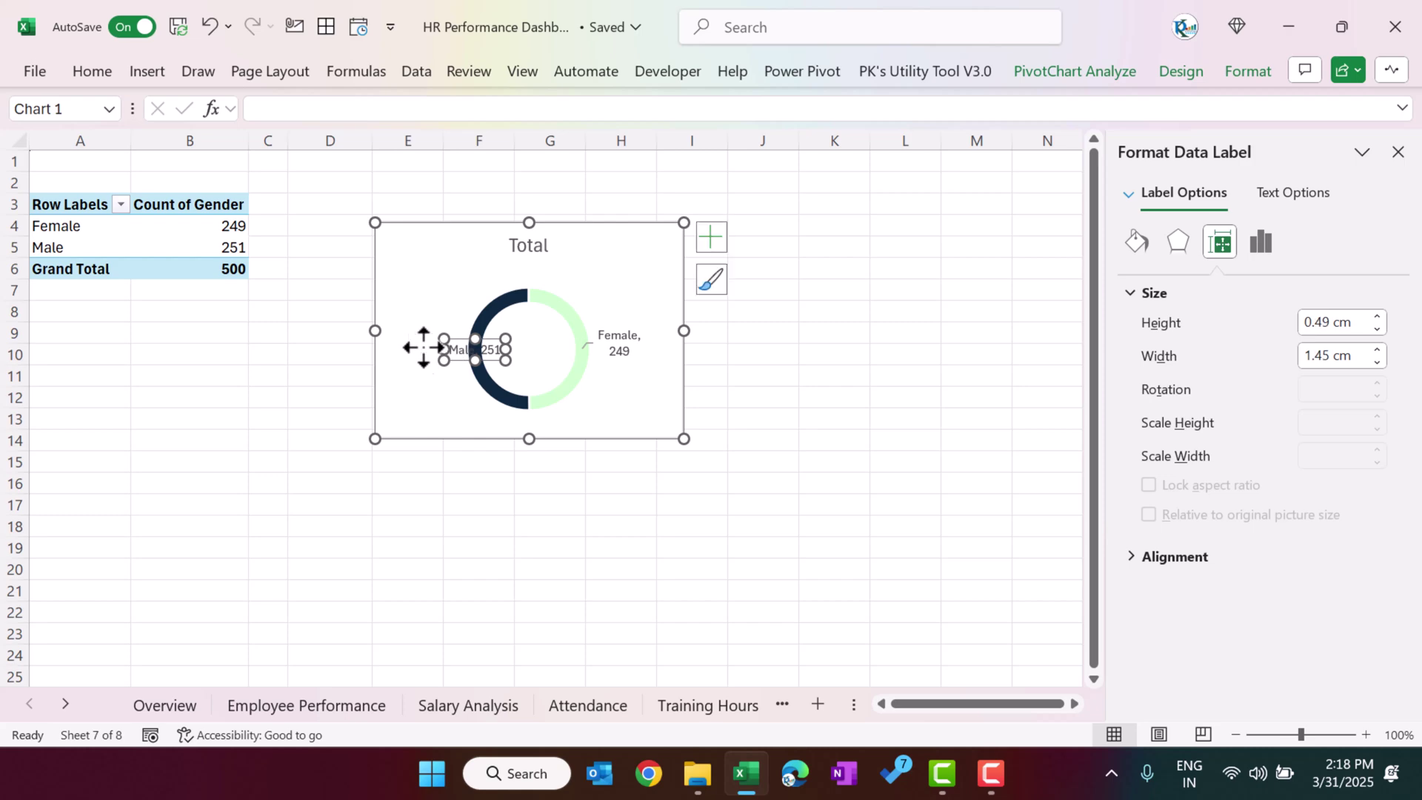
Compare the Sheet1 doughnut chart with the Head Count card on the Overview sheet.
left_click(162, 708)
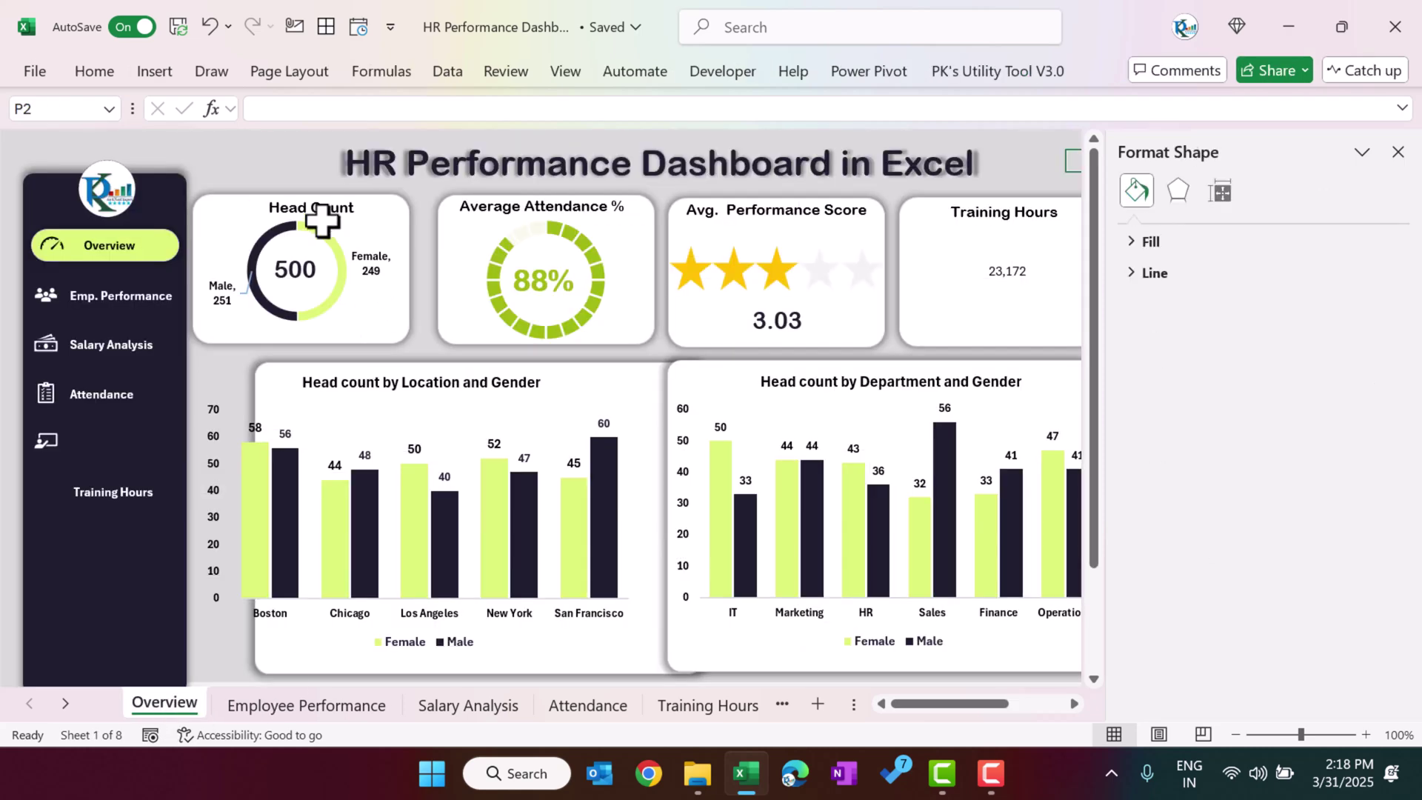
left_click(352, 226)
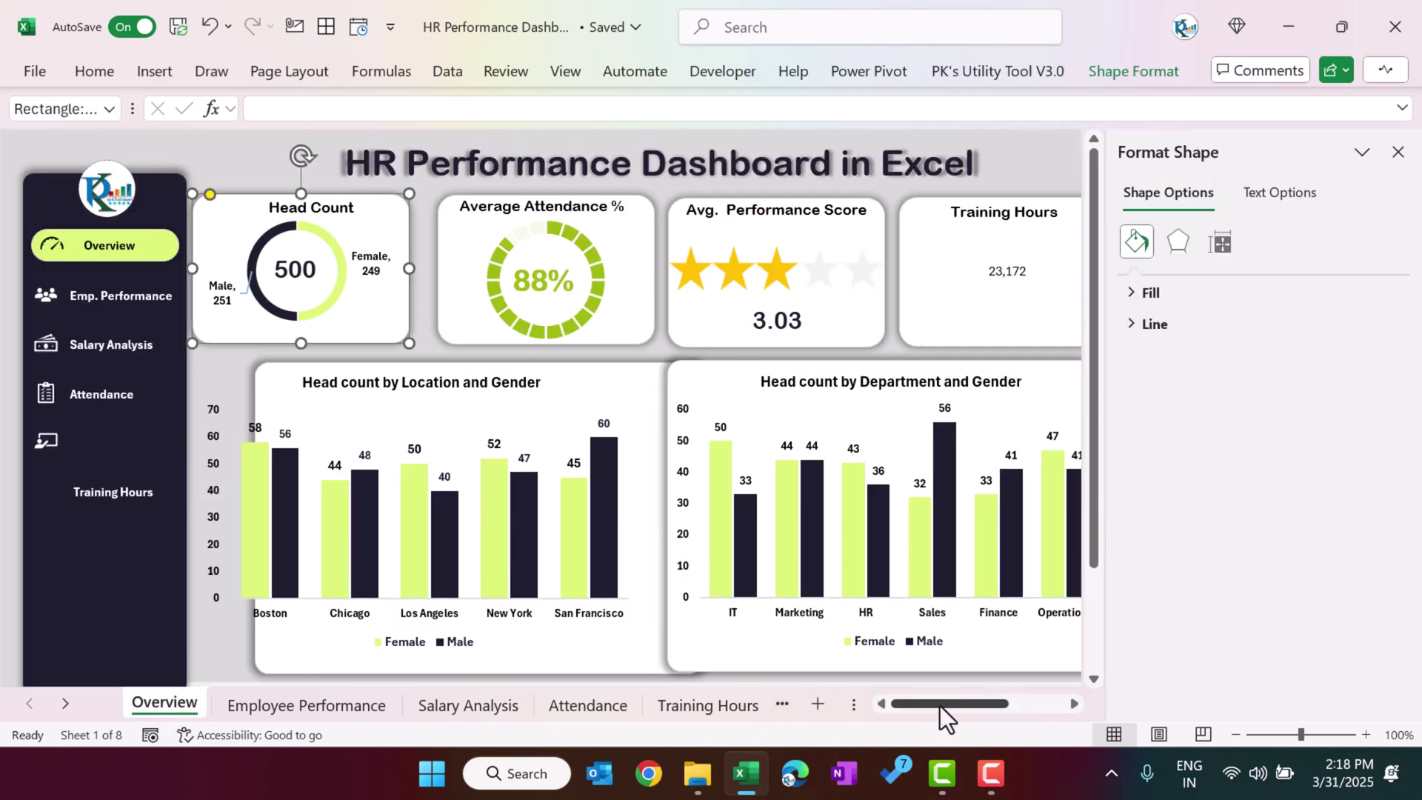
left_click_drag(853, 704, 1081, 704)
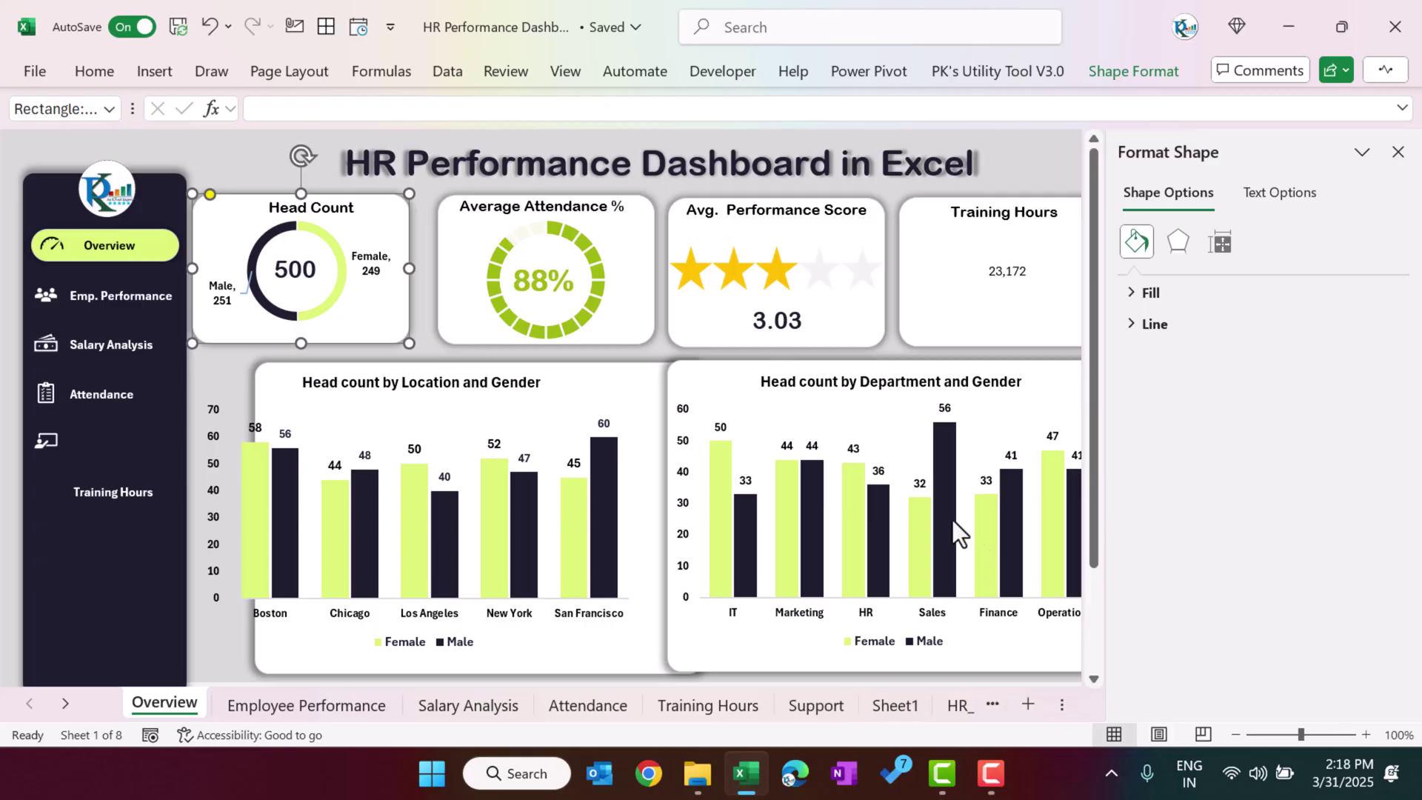
left_click(899, 706)
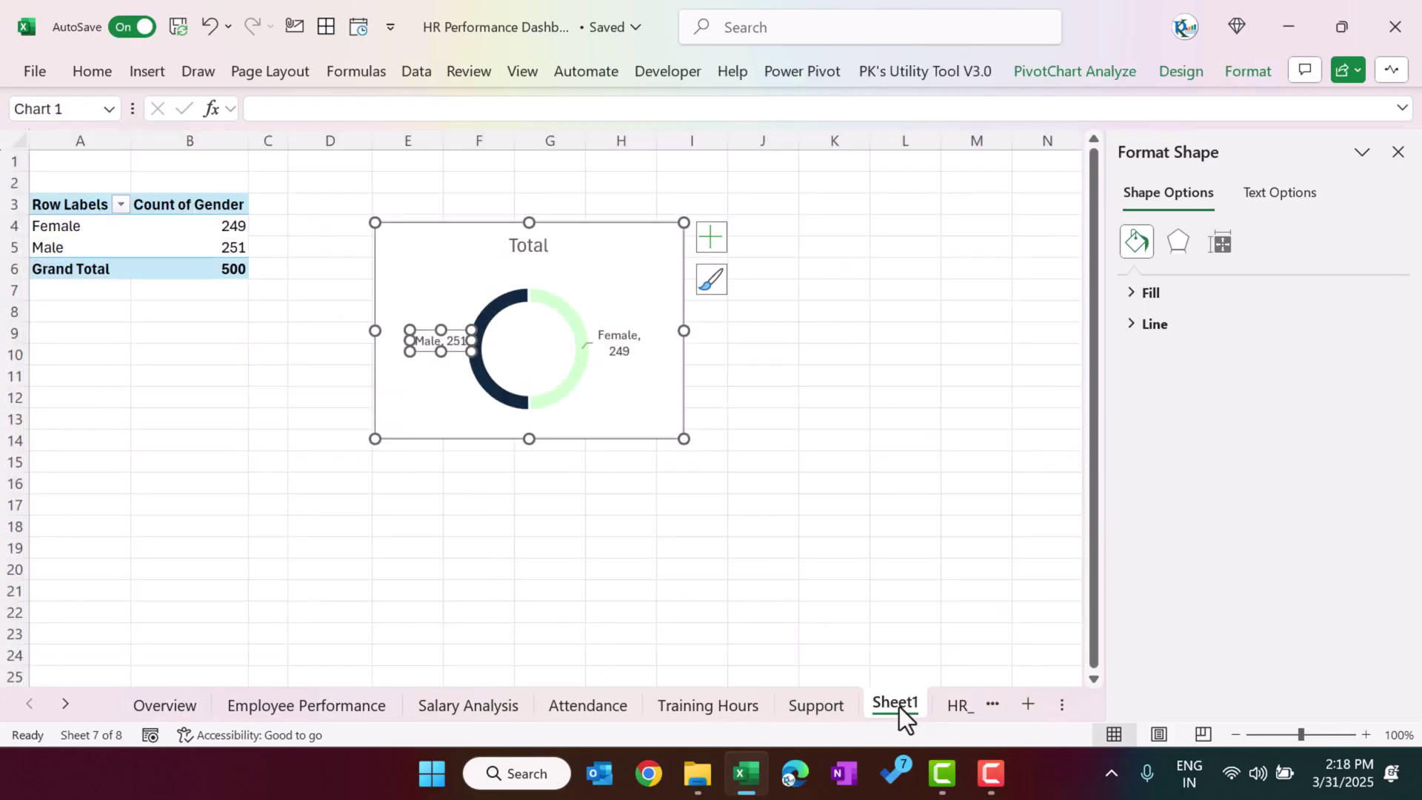
left_click(176, 710)
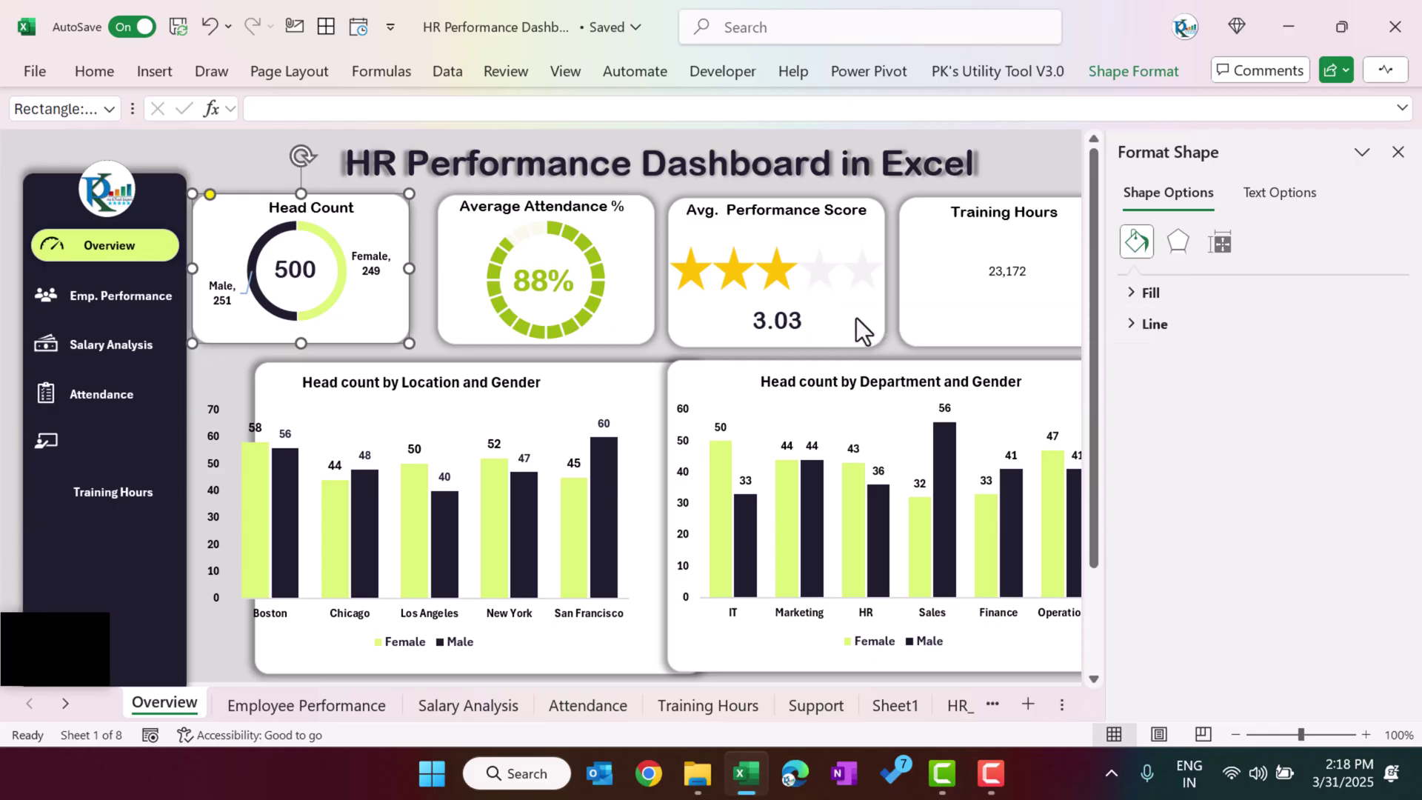
Examine the Average Attendance % chart and the Avg. Performance Score star chart's data source on the Overview sheet.
left_click(603, 253)
left_click(603, 253)
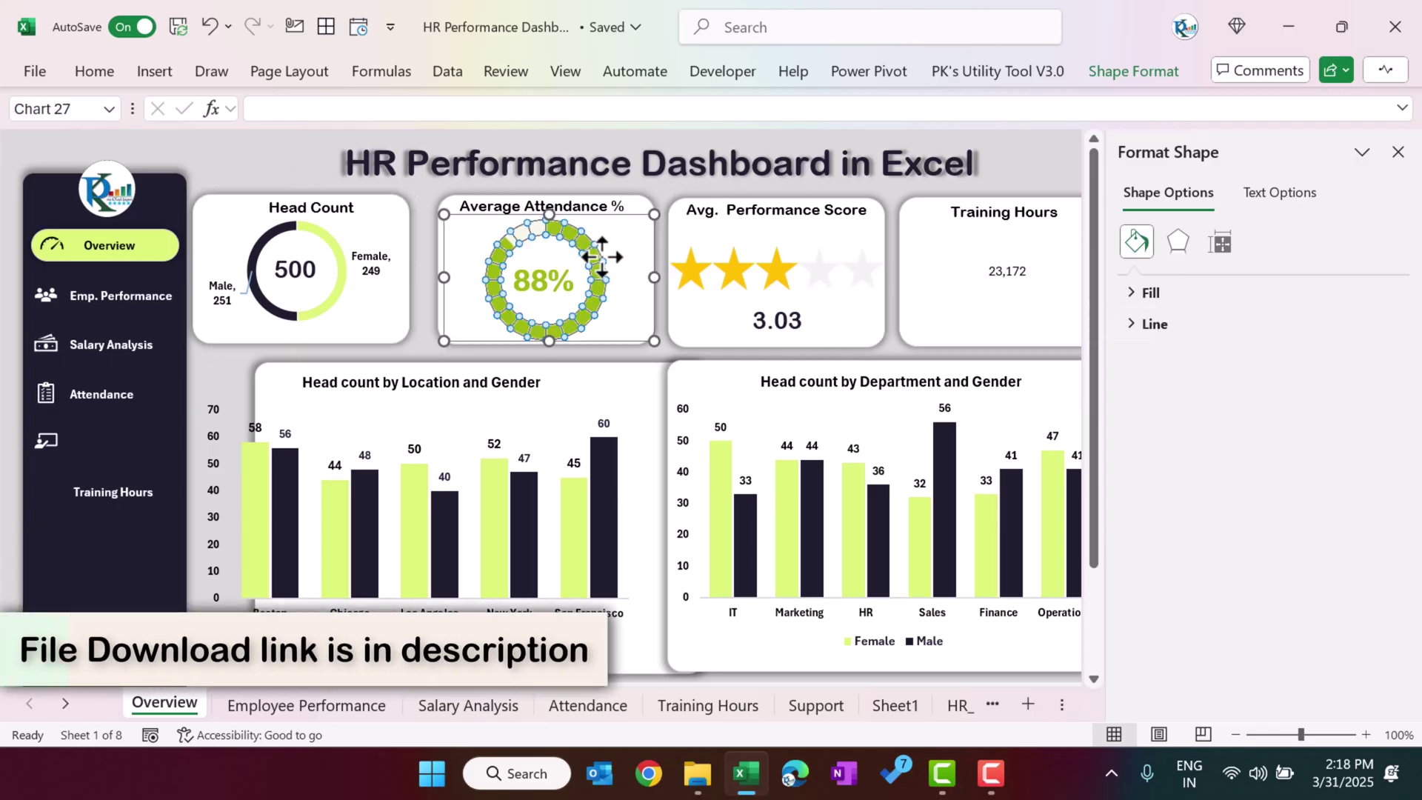
left_click(821, 285)
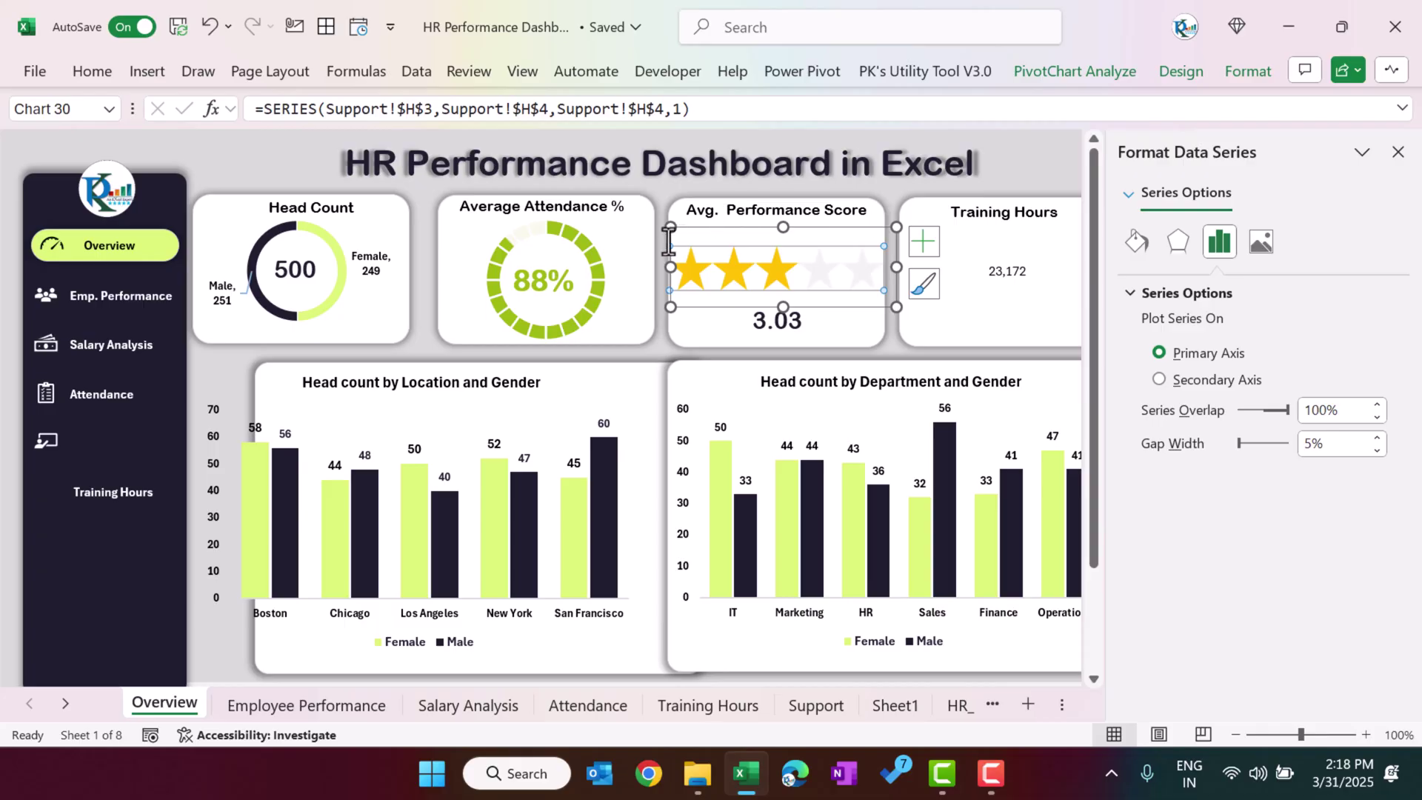
left_click(1397, 152)
left_click(811, 367)
right_click(801, 271)
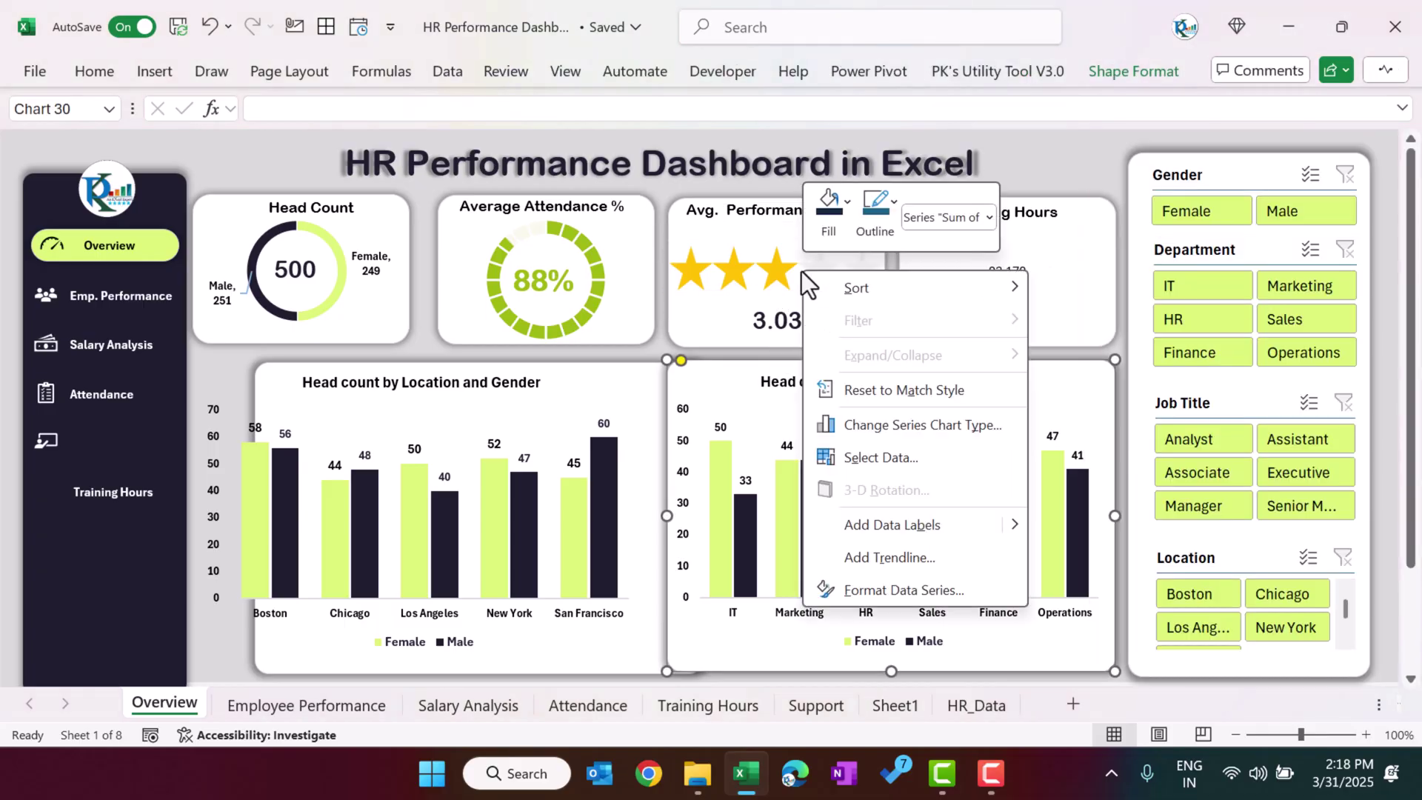
left_click(871, 455)
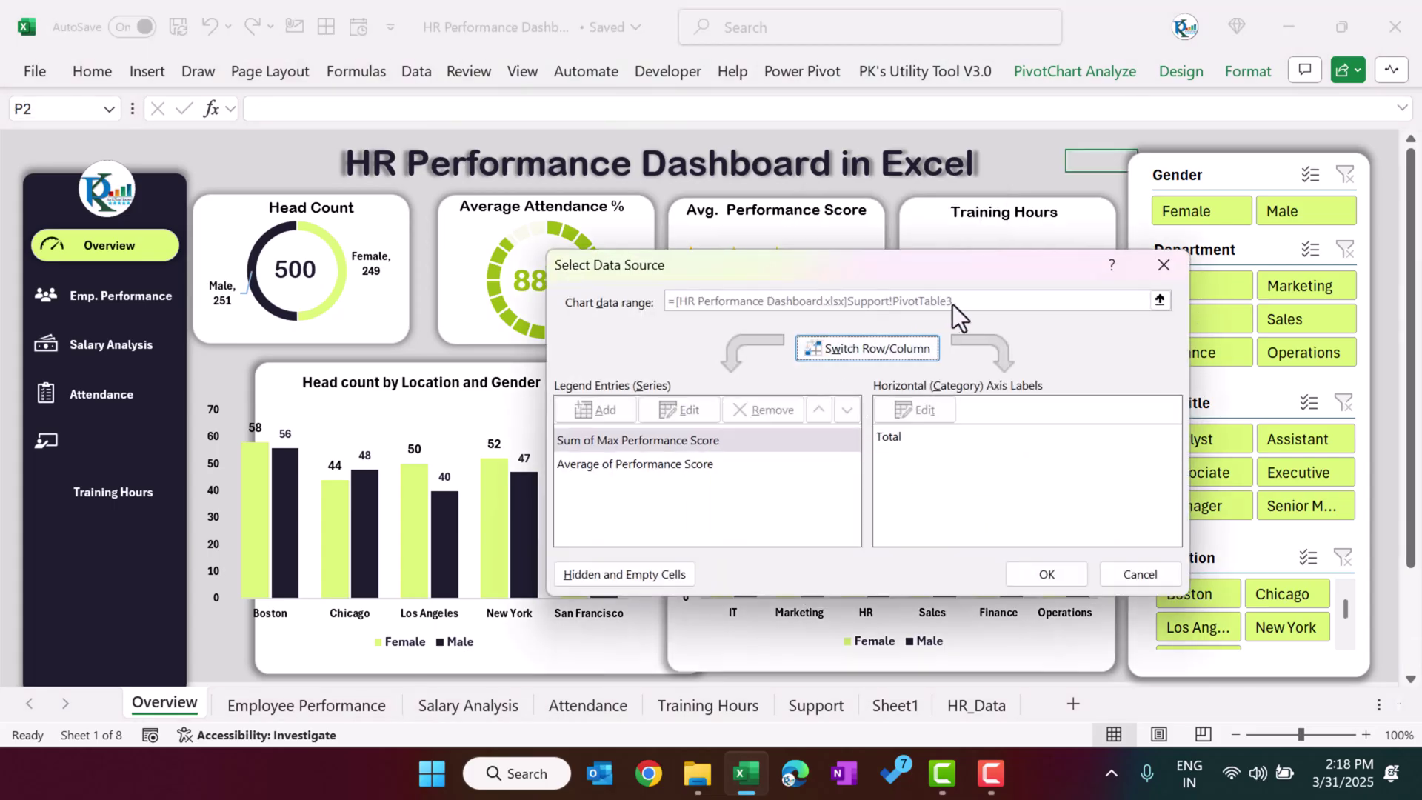
left_click(1139, 577)
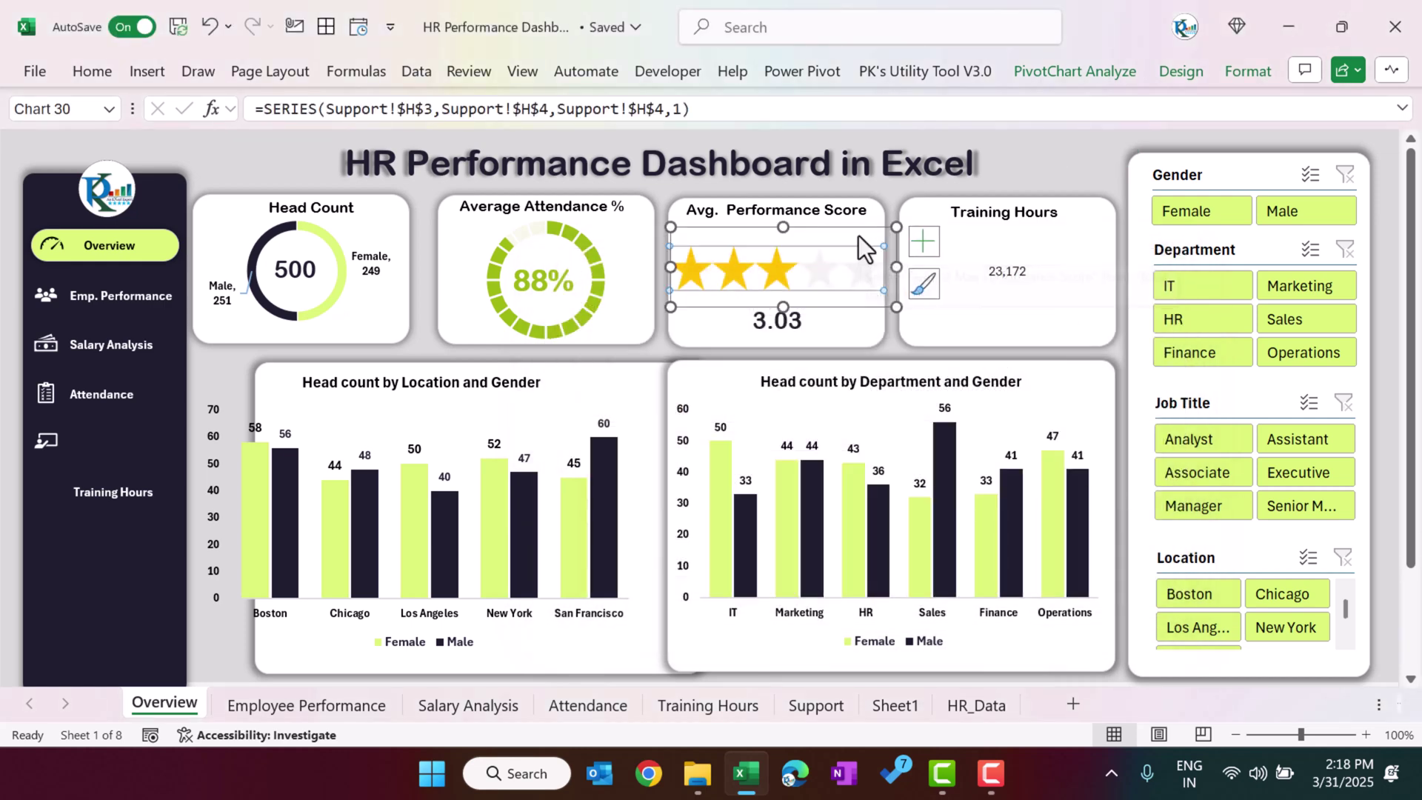